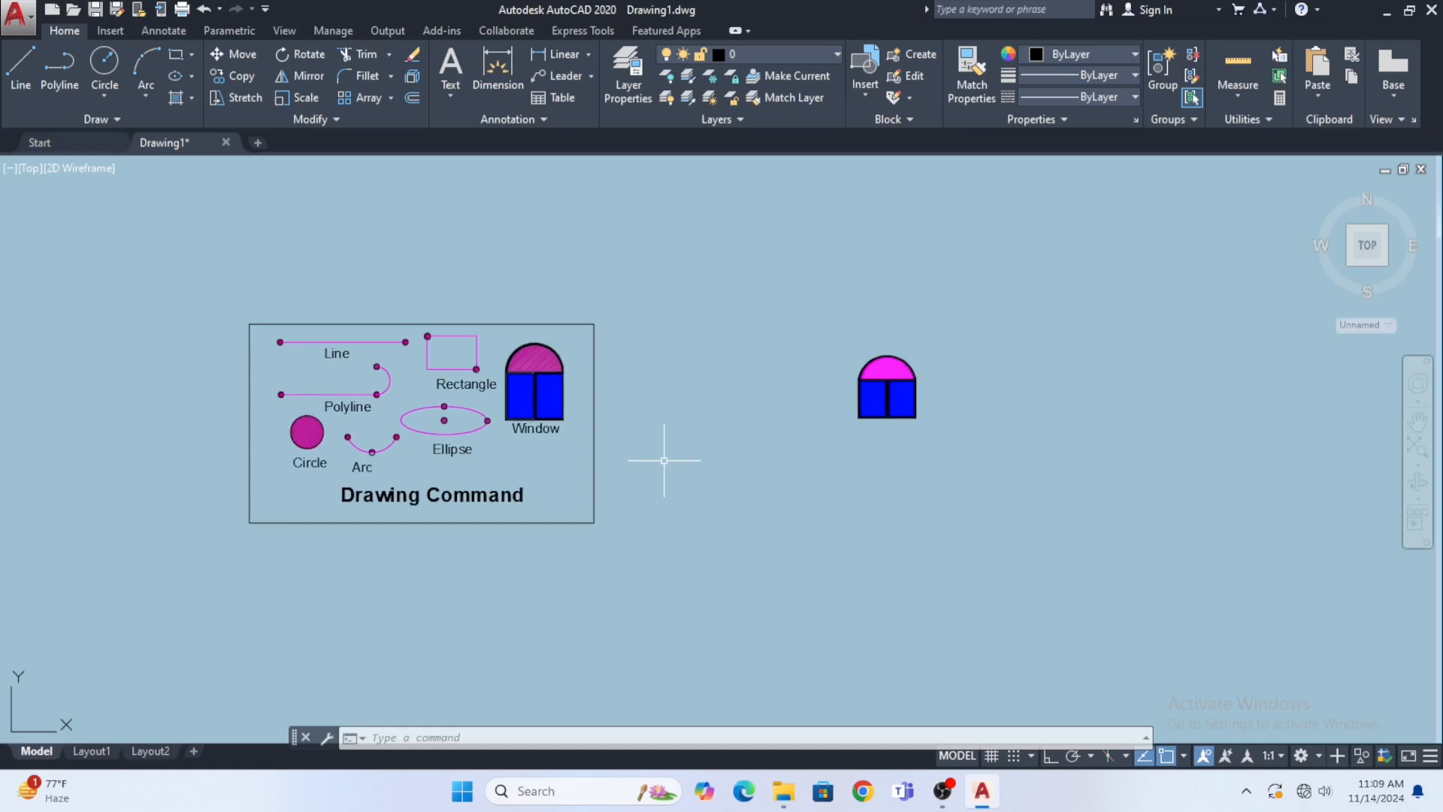
Step: Select all parts of the standalone arched window with a crossing selection, and clear the selection
middle_click_drag(658, 464, 587, 464)
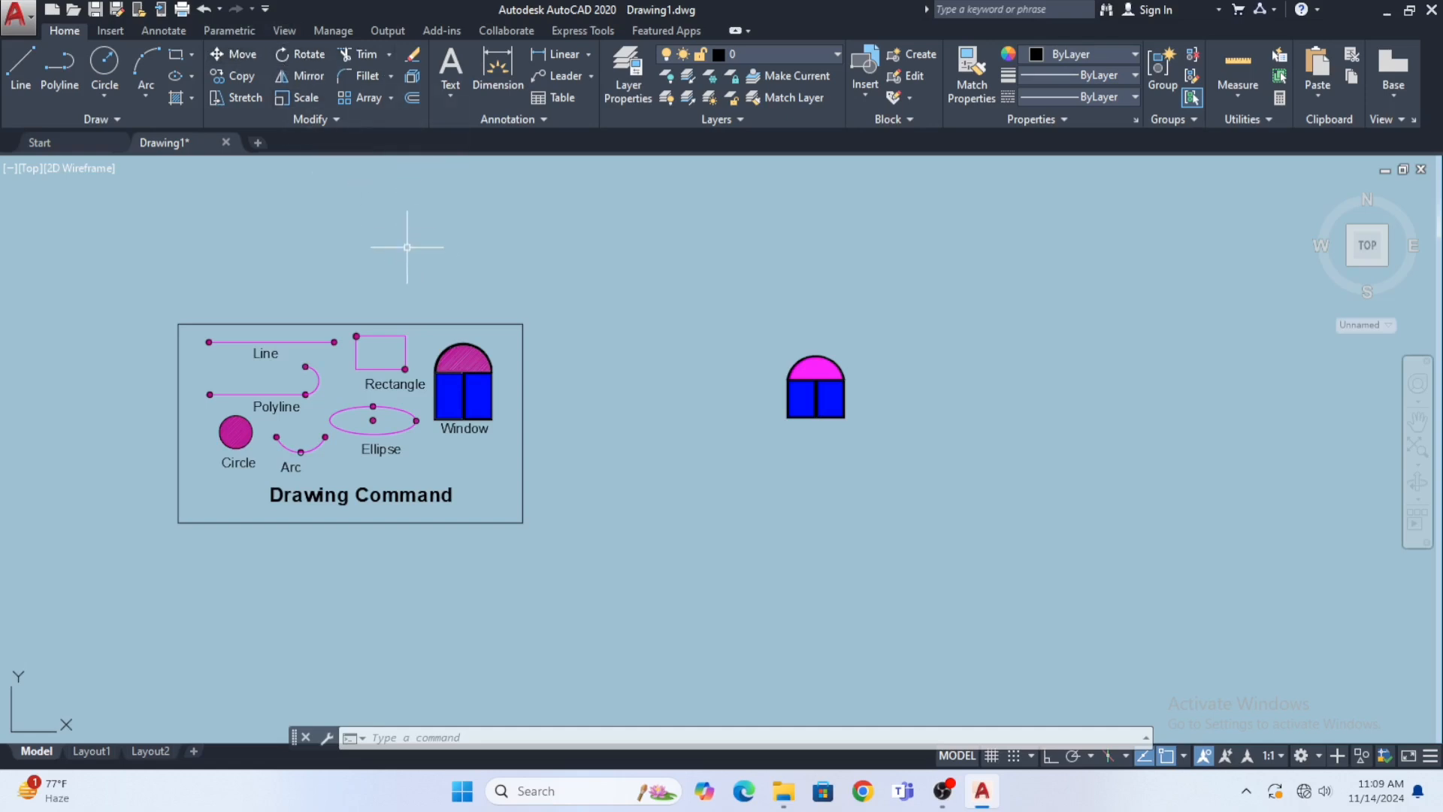
middle_click_drag(437, 301, 372, 305)
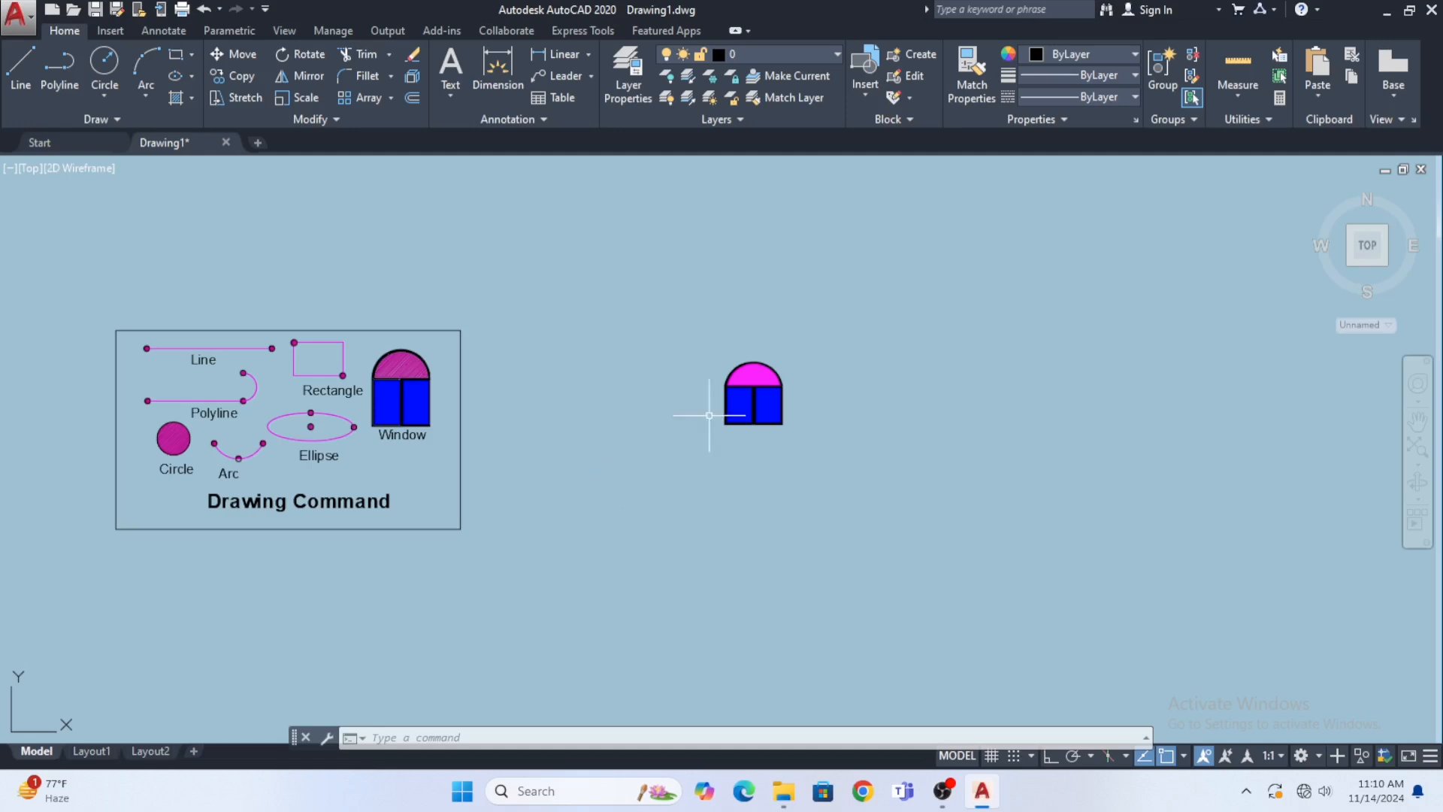
left_click(805, 421)
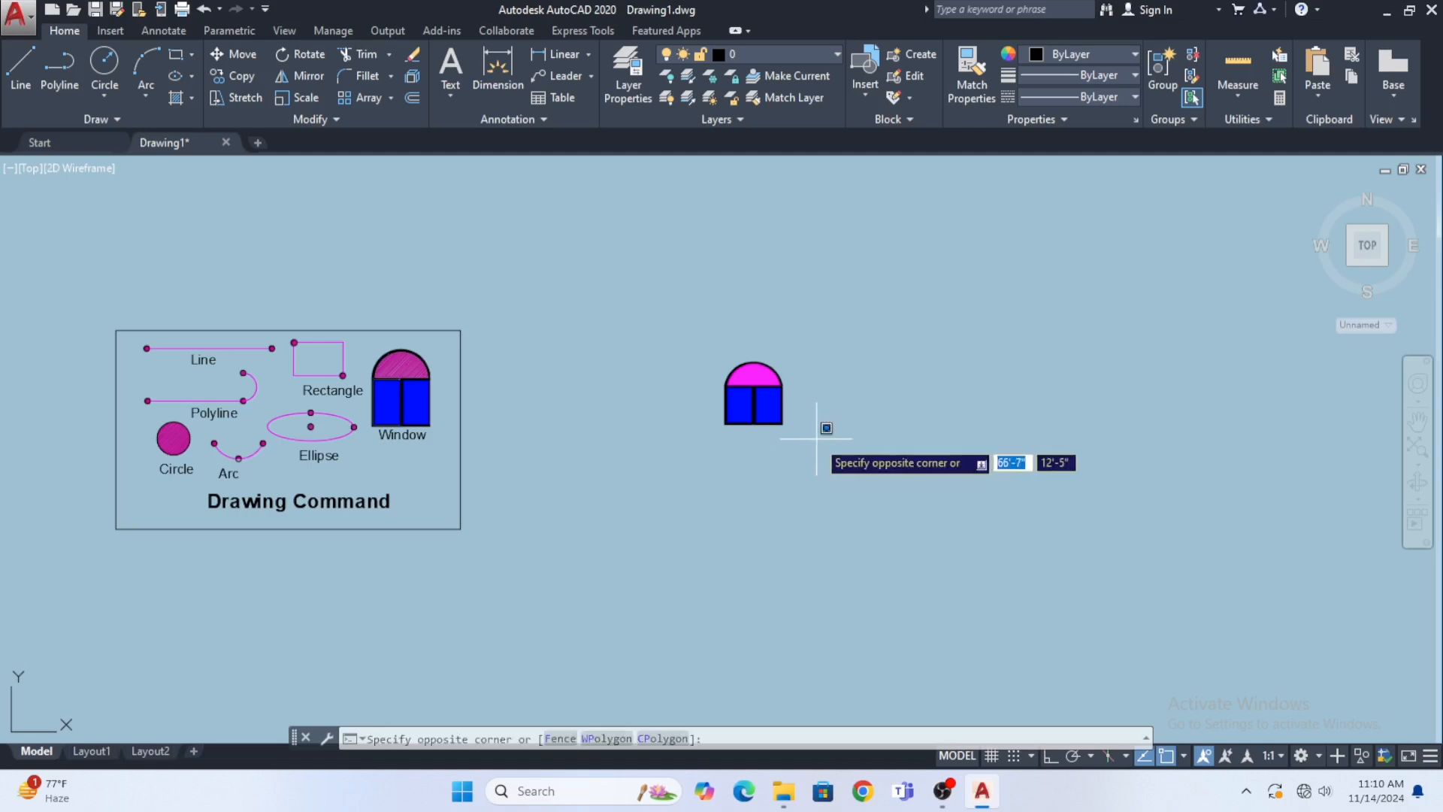
key("Escape")
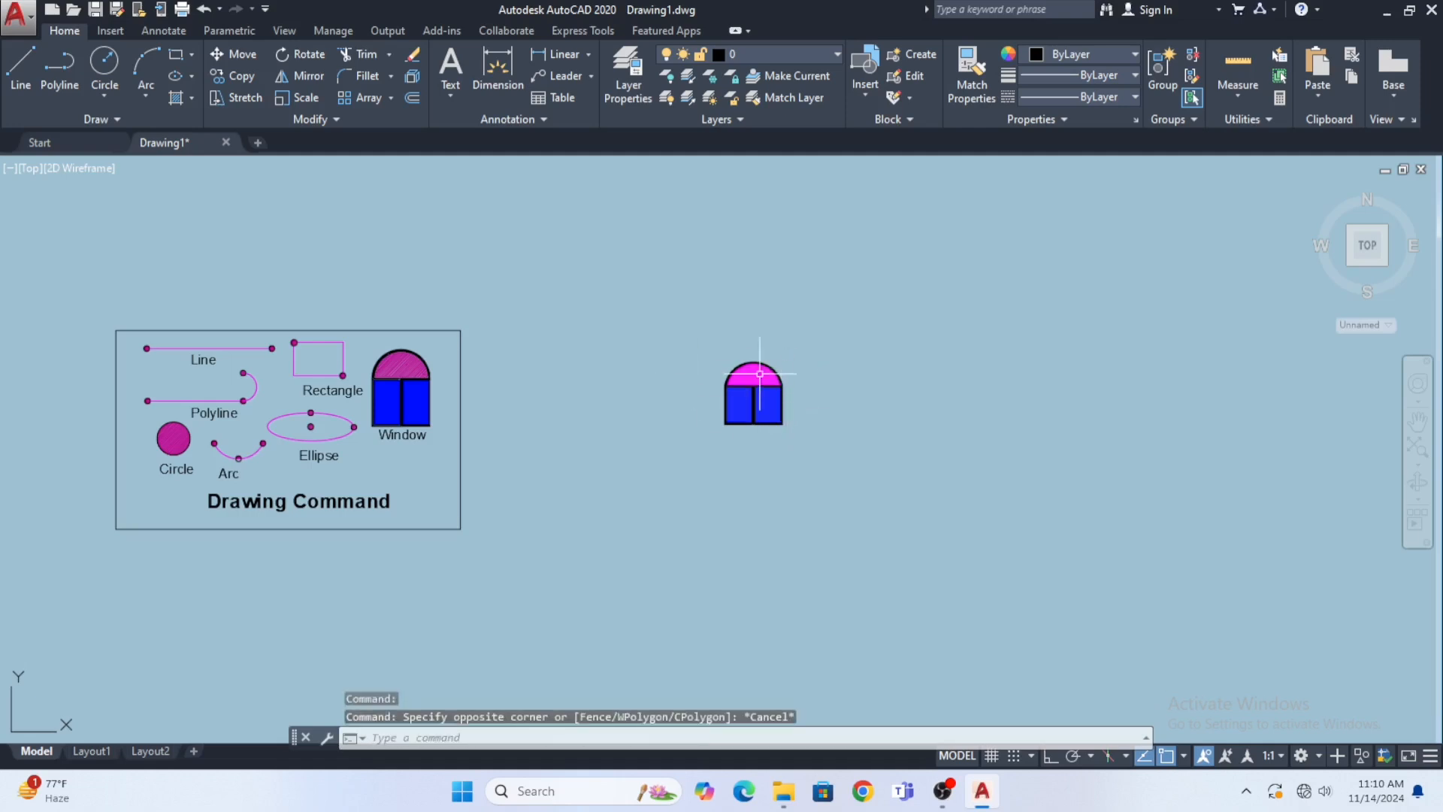
left_click(795, 437)
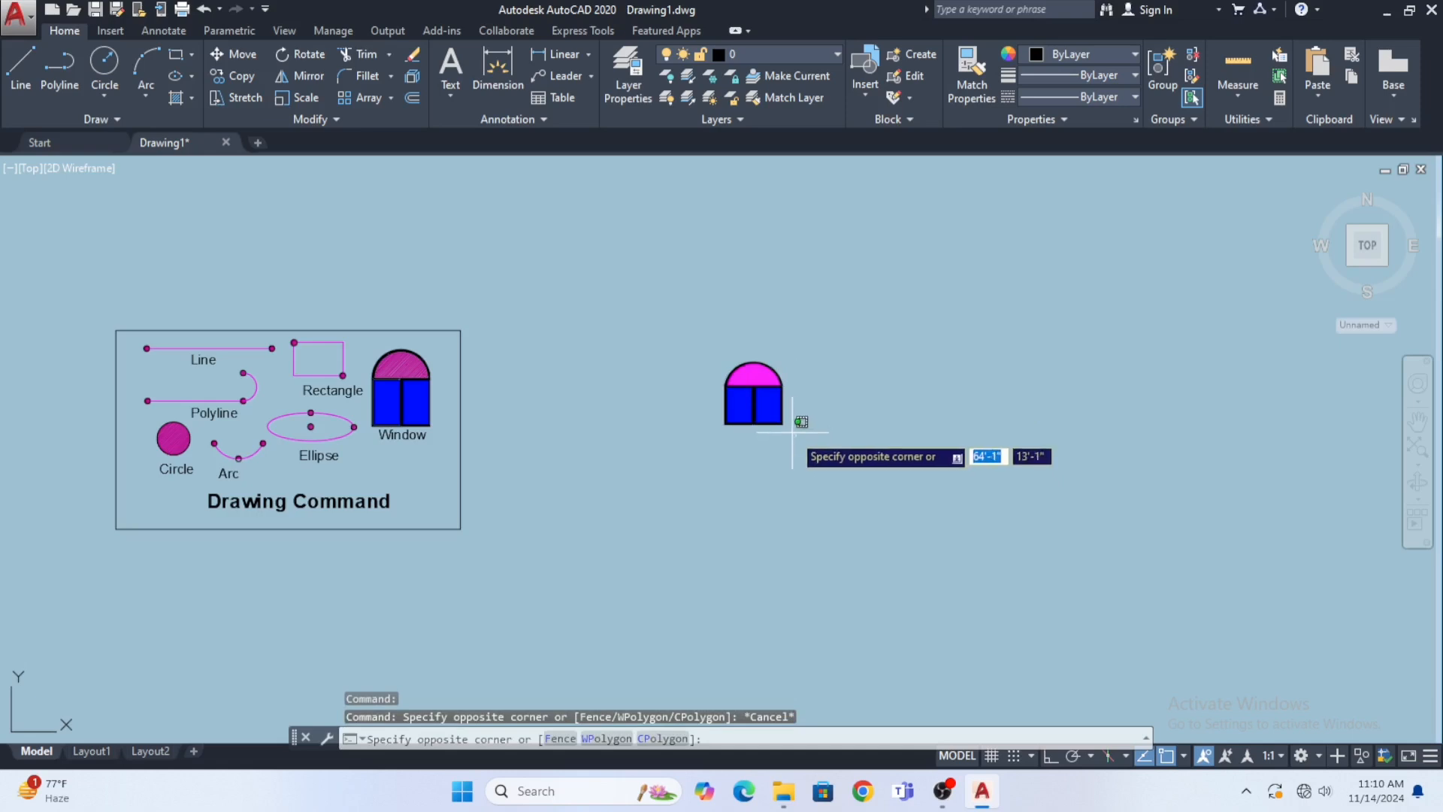
left_click(687, 320)
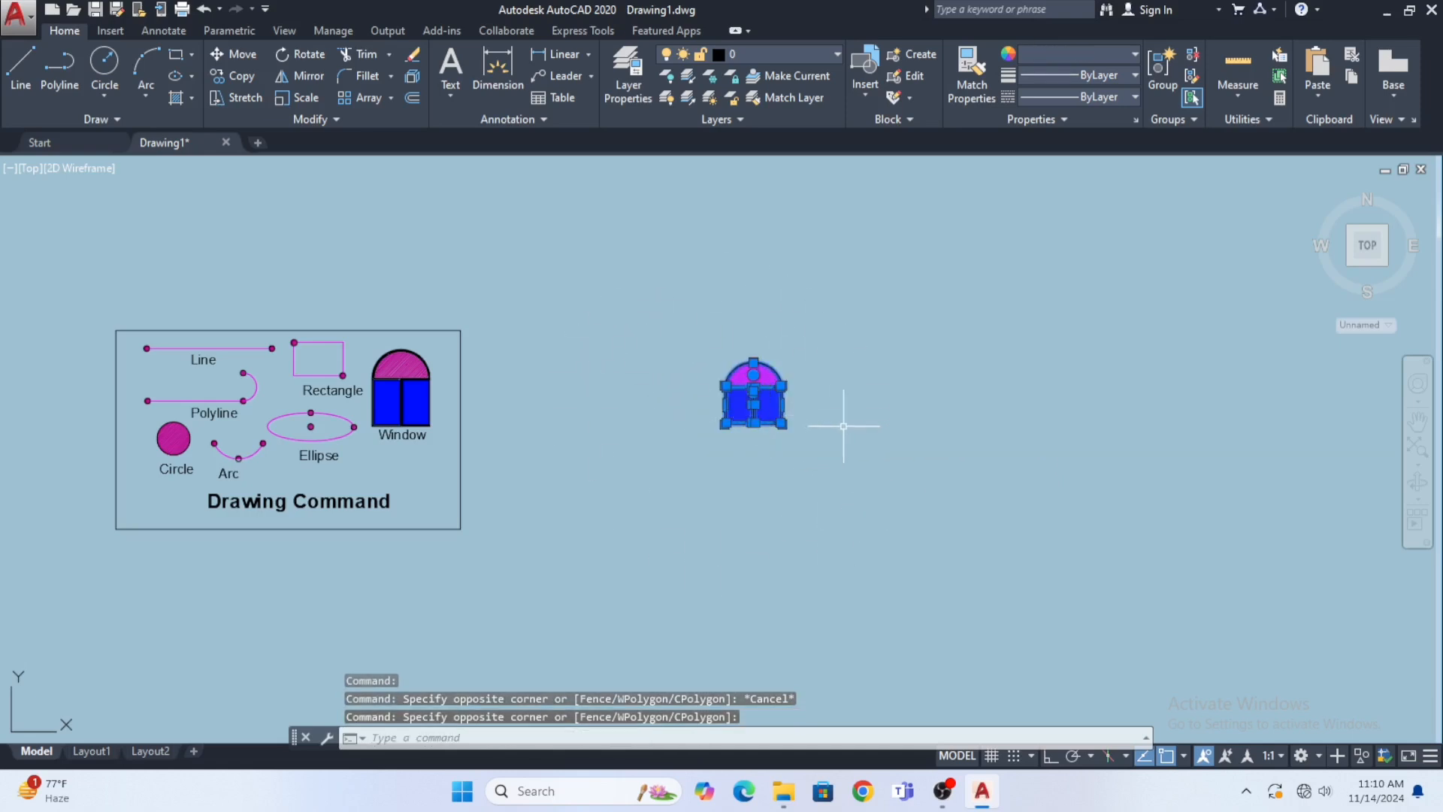
key("Escape")
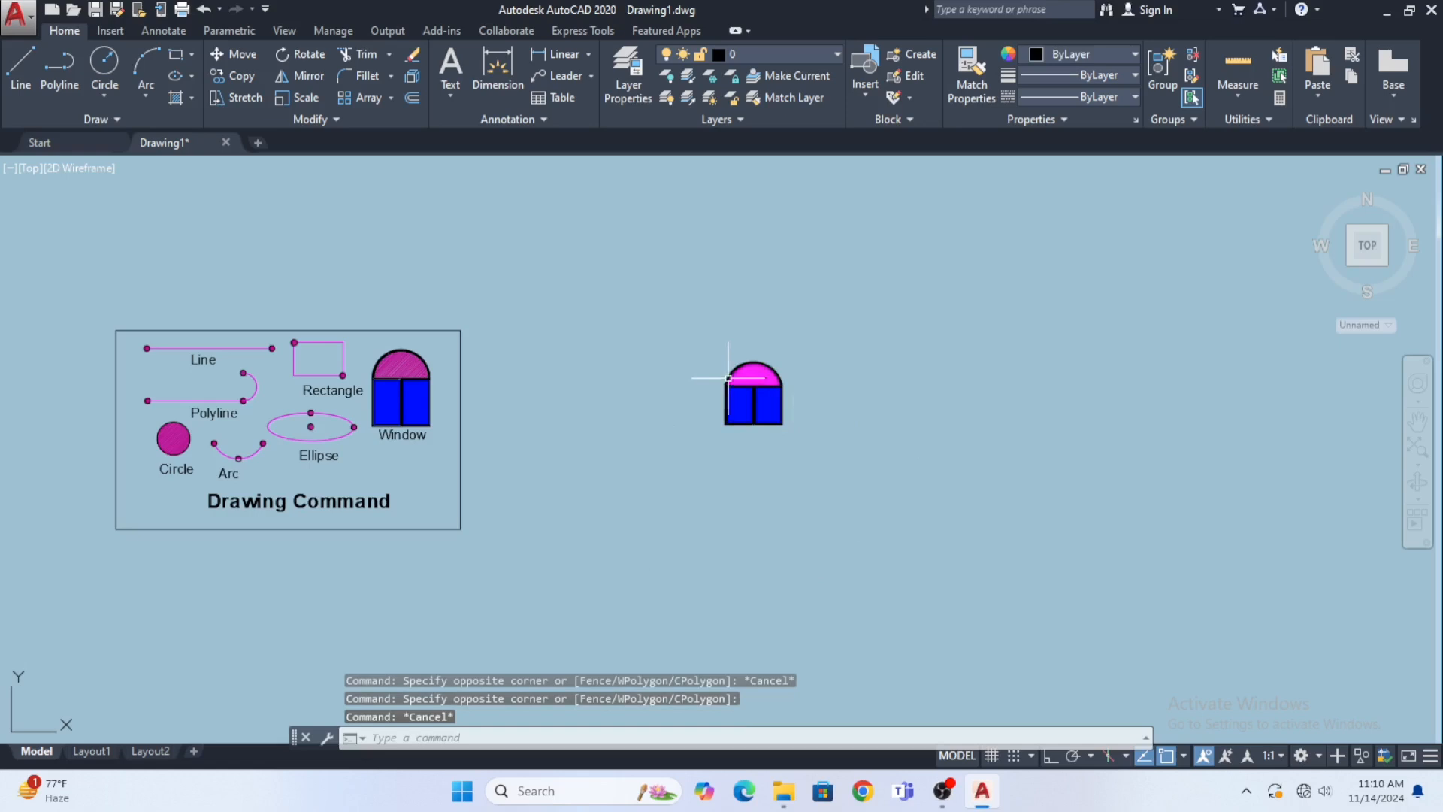
Step: Enclose the standalone arched window completely in a window selection, and clear the selection
left_click(698, 340)
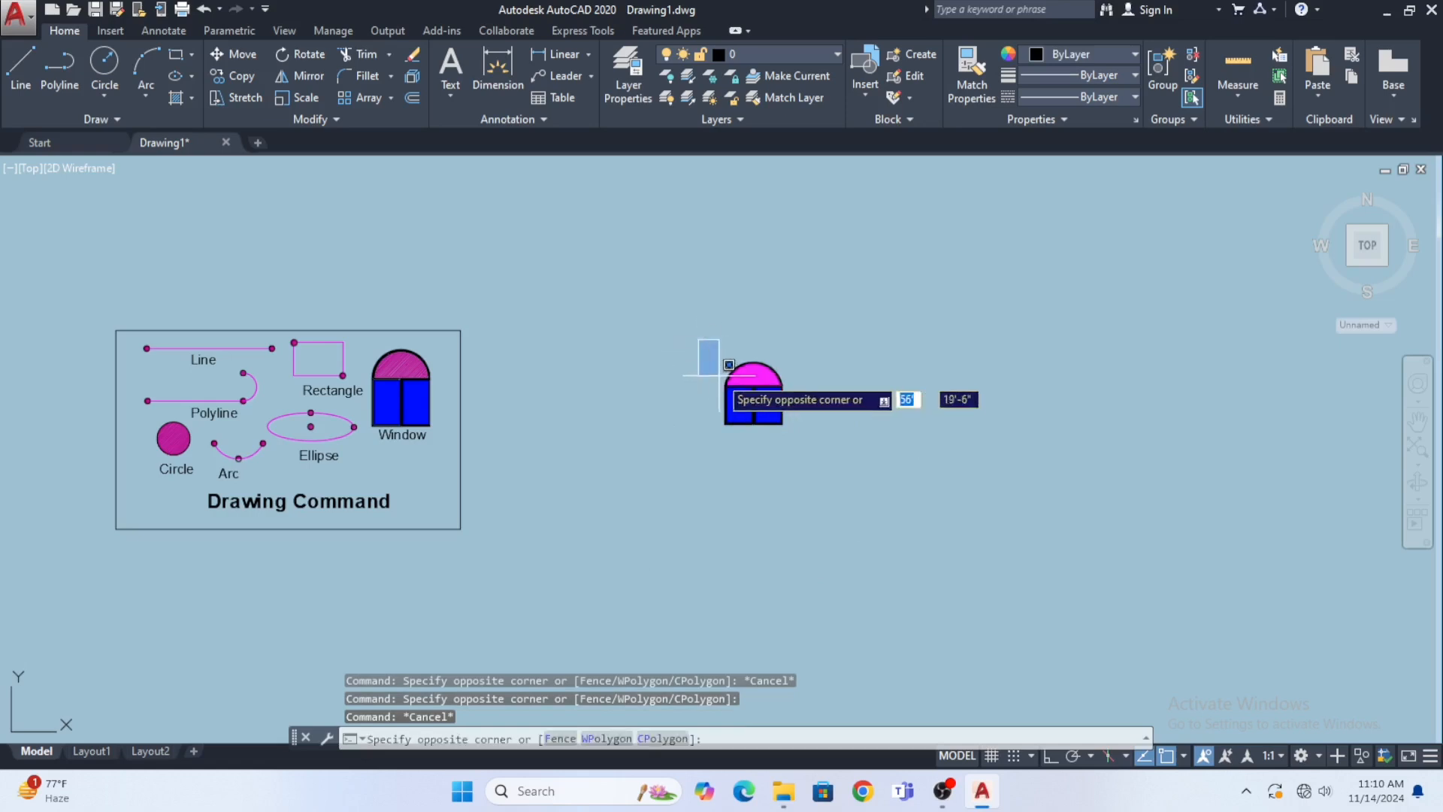
left_click(790, 460)
key("Escape")
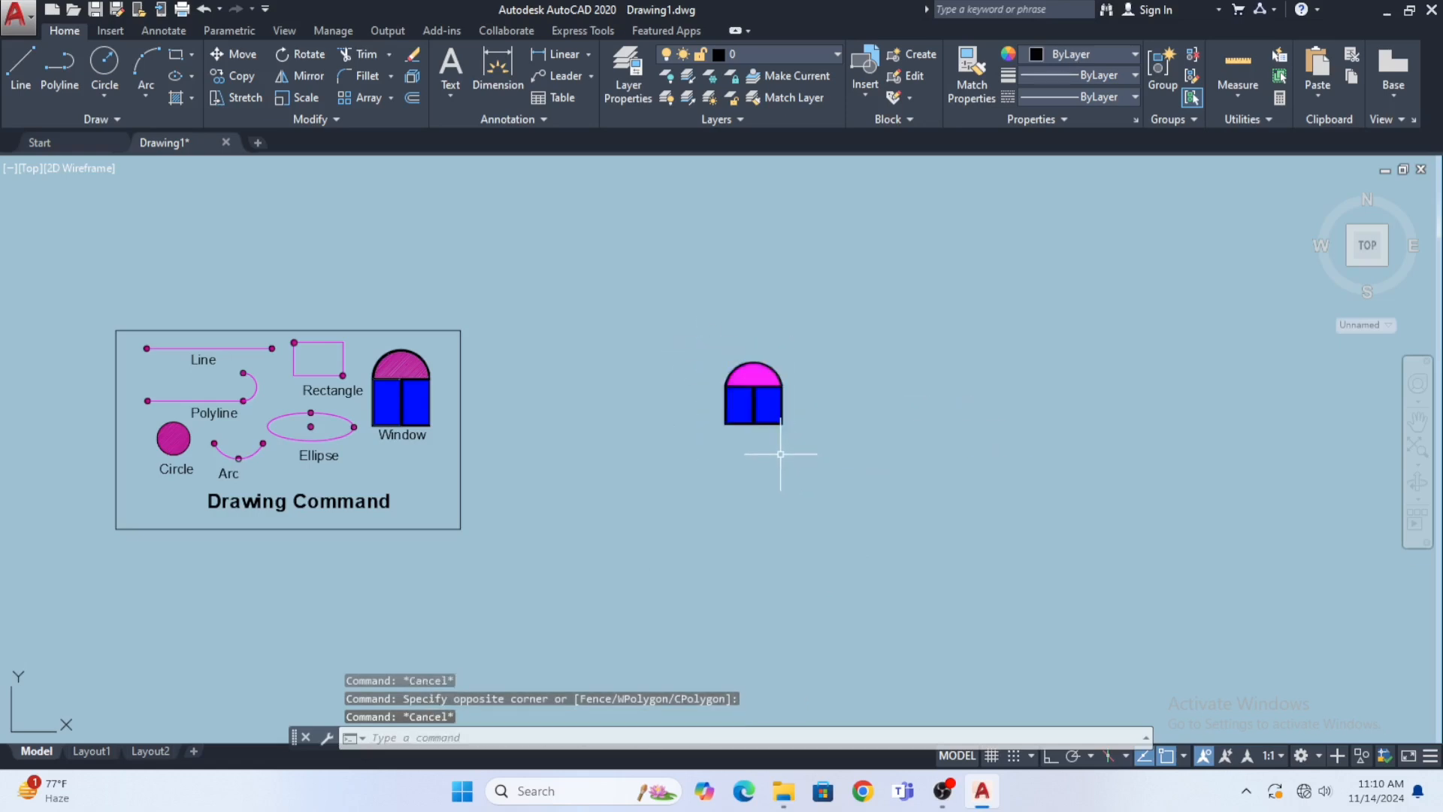
middle_click_drag(734, 420, 727, 430)
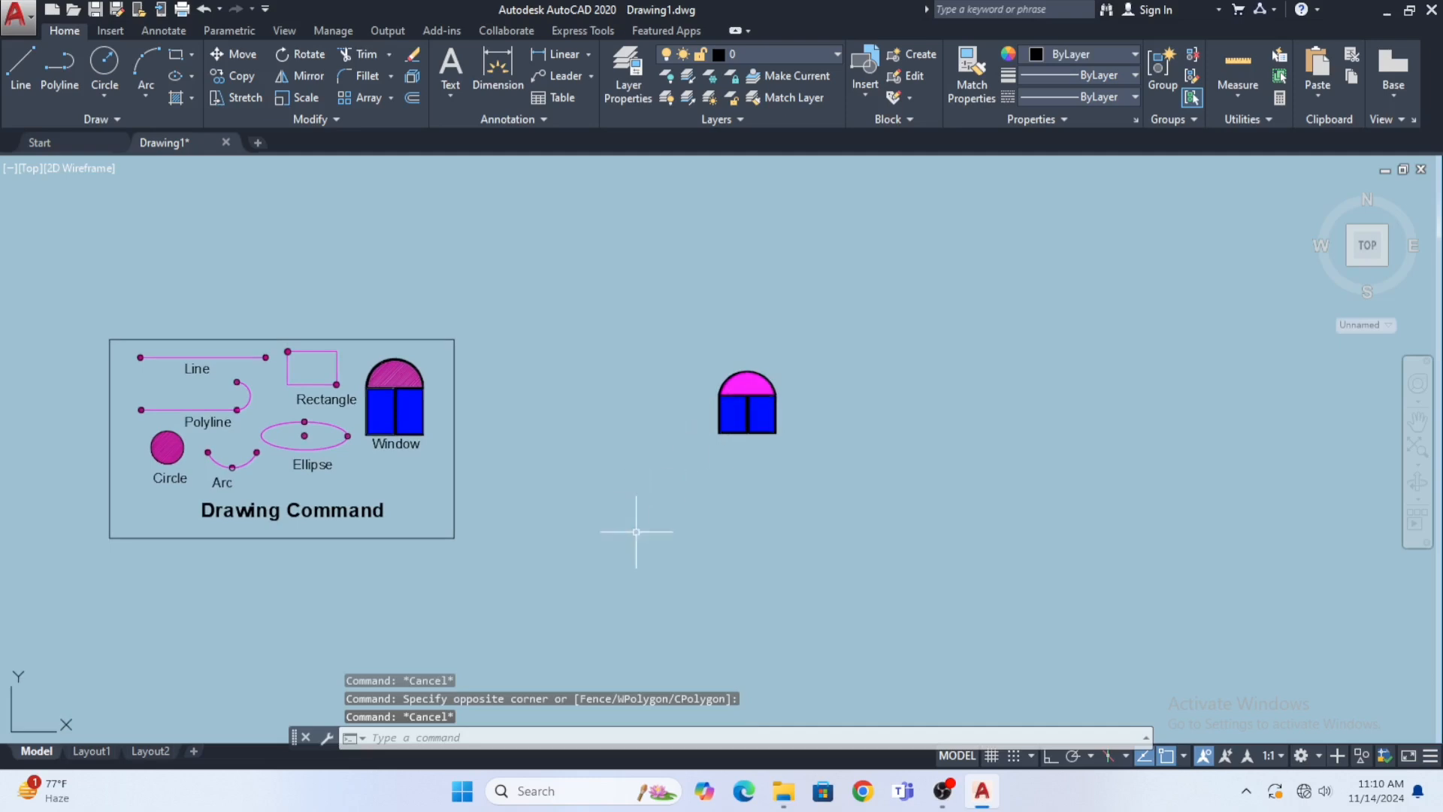
Step: Select the Drawing Command frame with a small crossing selection over its lower-right corner, and deselect it
left_click(469, 553)
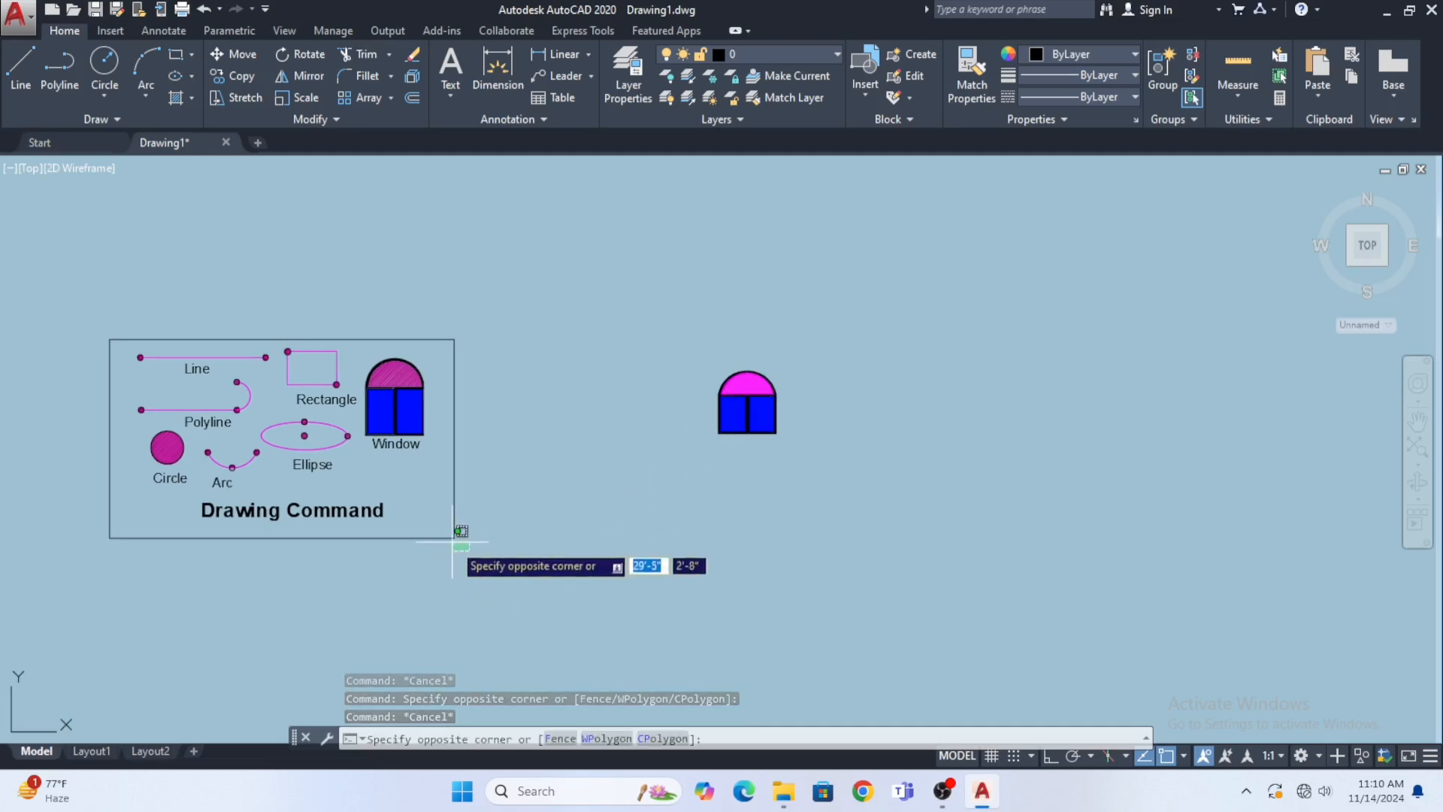
left_click(447, 510)
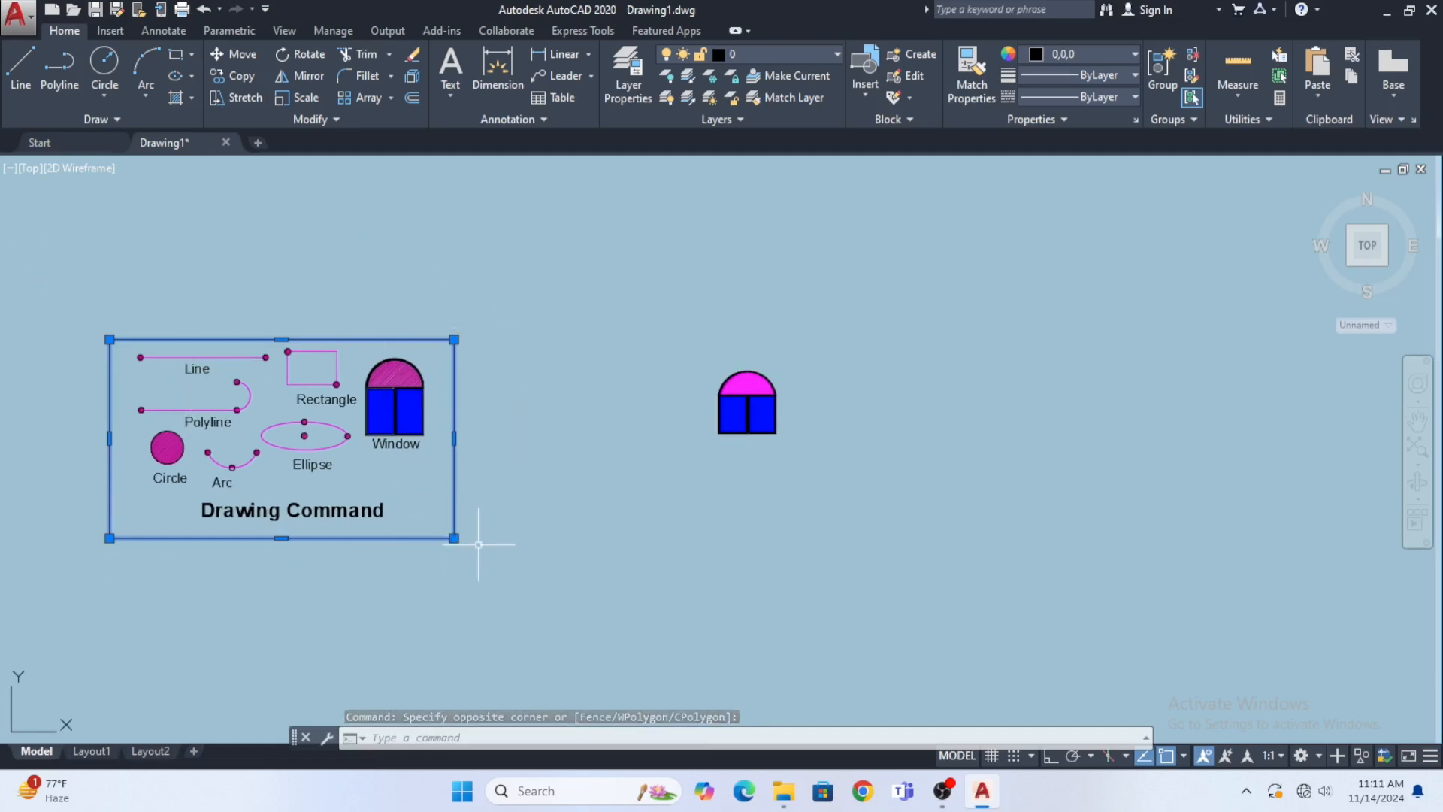
key("Escape")
Step: Try a window selection that covers only the upper-left corner of the Drawing Command frame
left_click(52, 304)
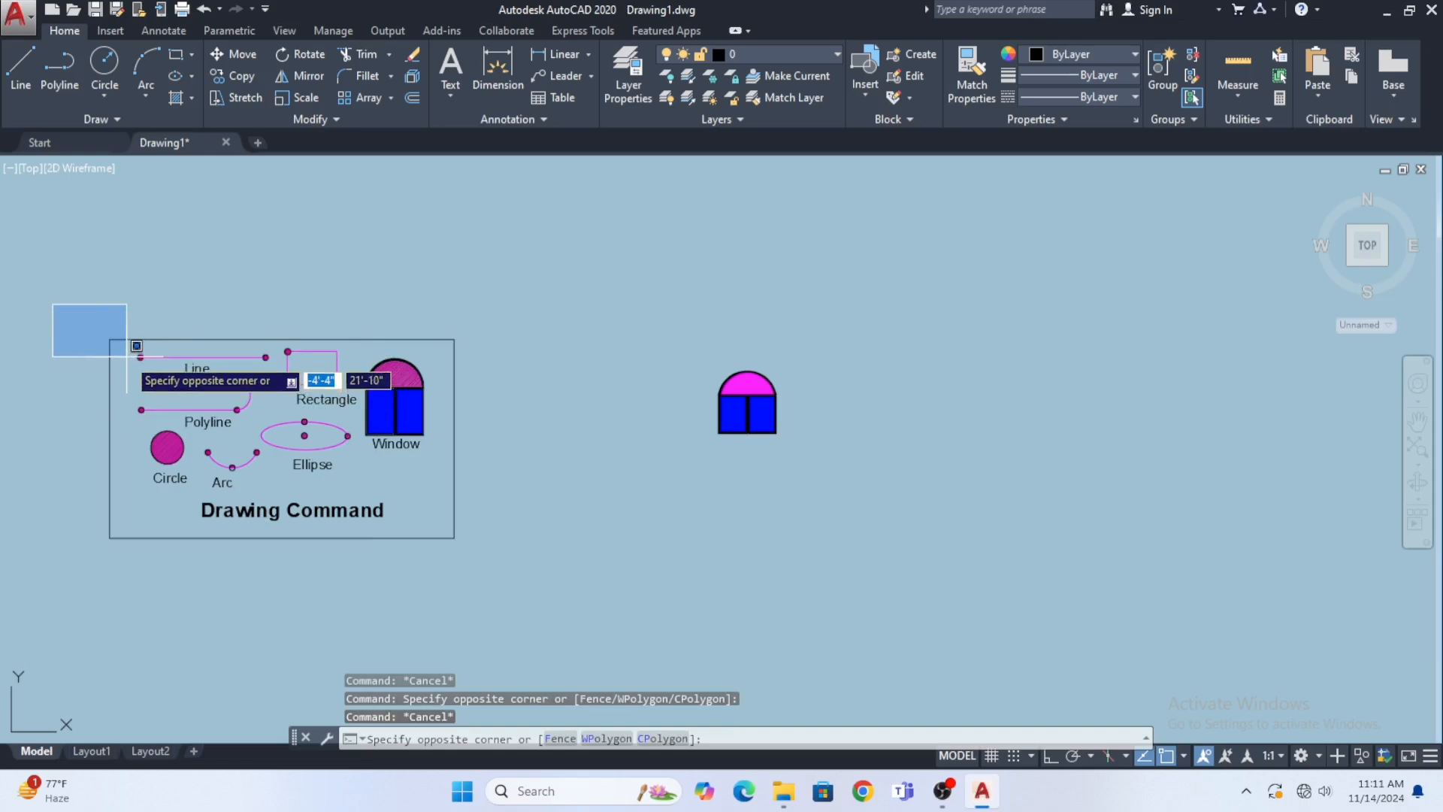
left_click(128, 354)
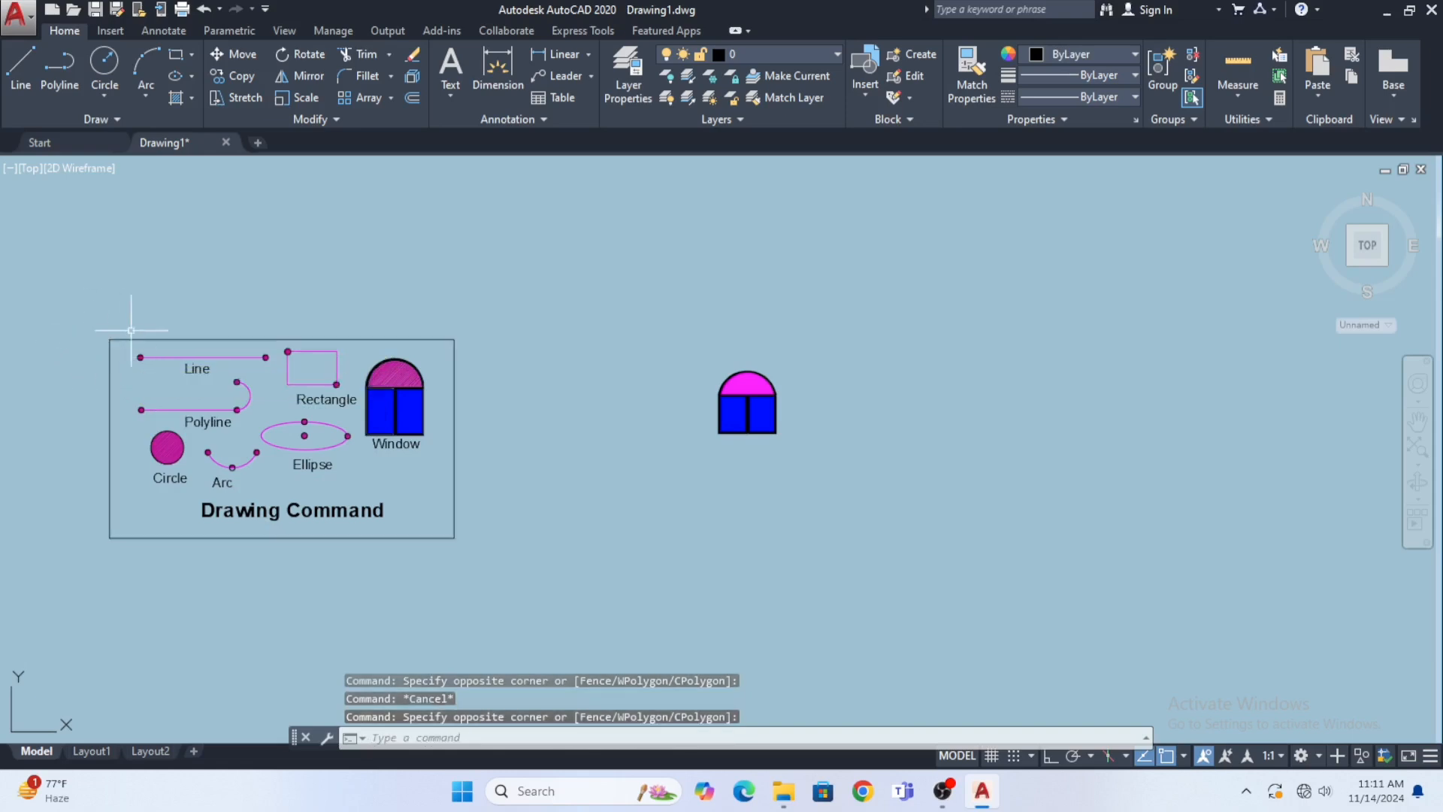
mouse_move(112, 331)
middle_mouse_down()
mouse_move(128, 313)
mouse_move(158, 323)
middle_mouse_up()
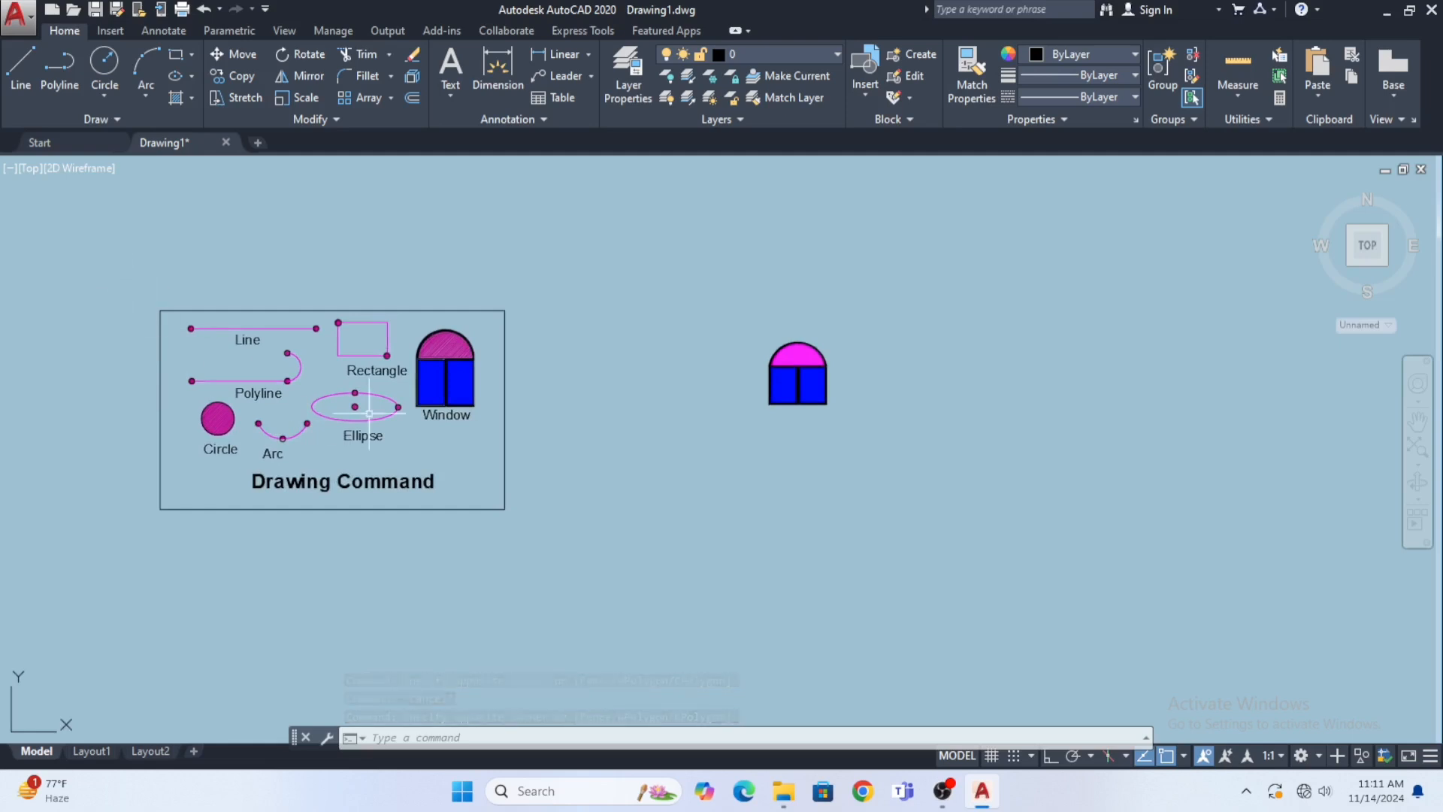
middle_click_drag(368, 415, 368, 451)
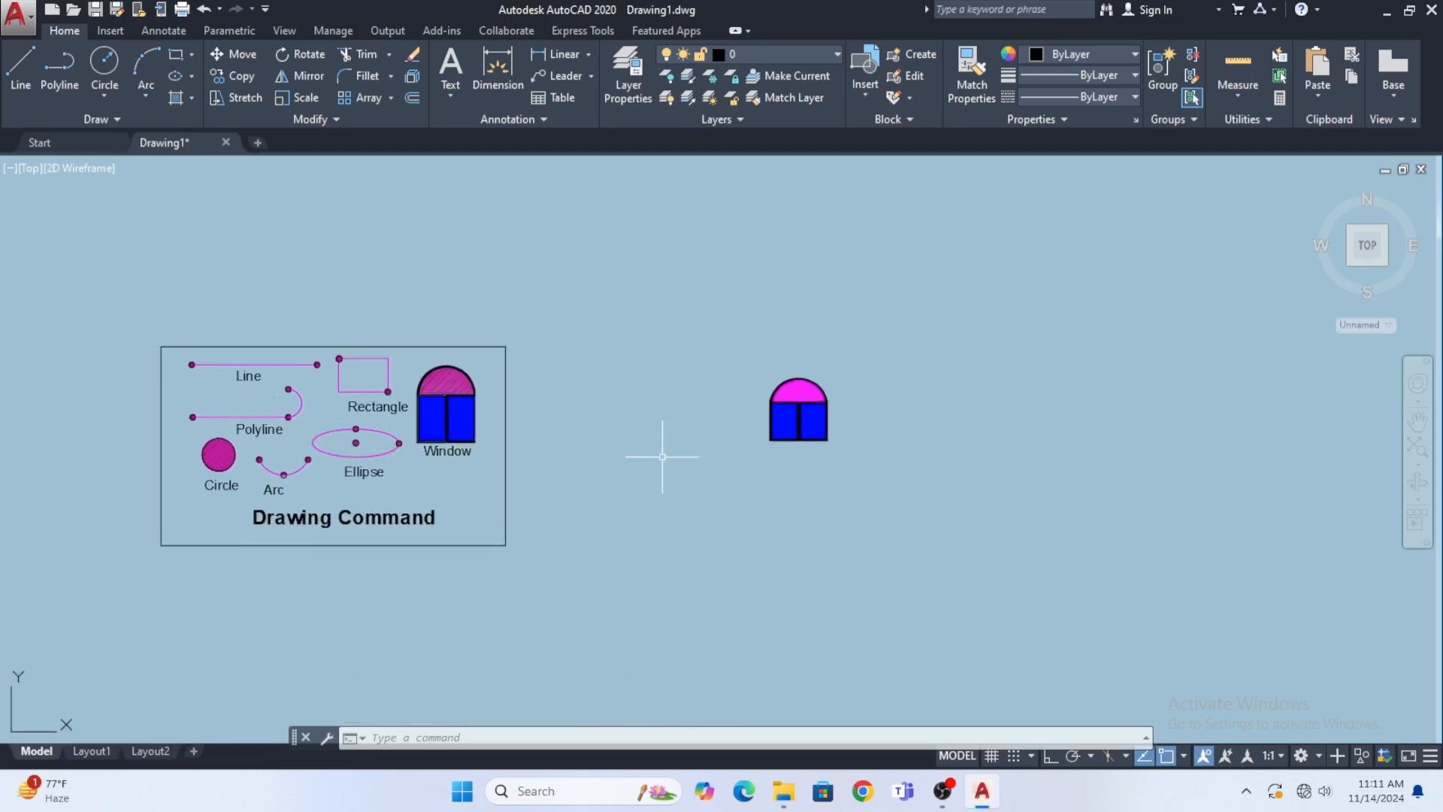
Step: Select the Drawing Command frame and everything in it with a fully enclosing window selection, and clear the selection
left_click(103, 311)
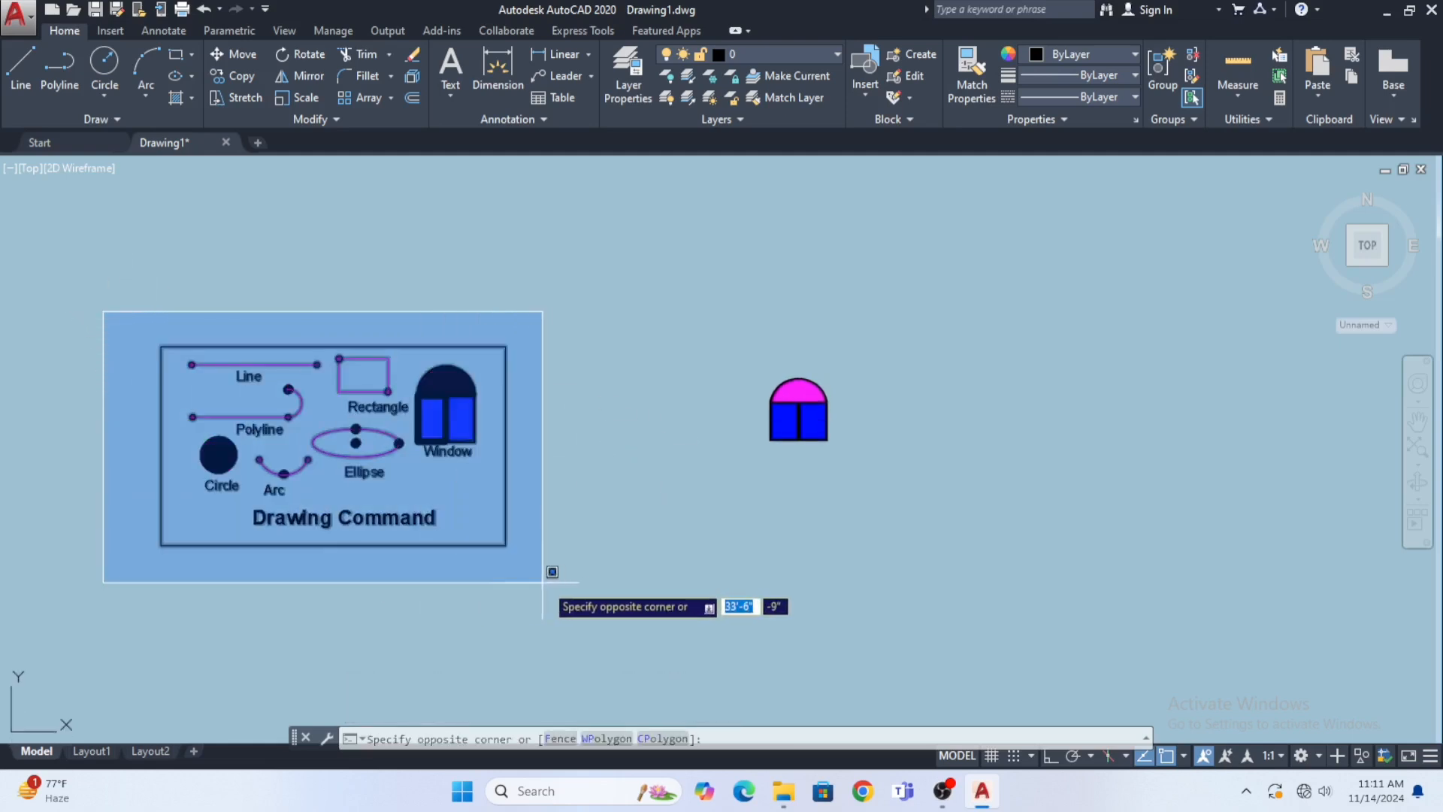
left_click(565, 586)
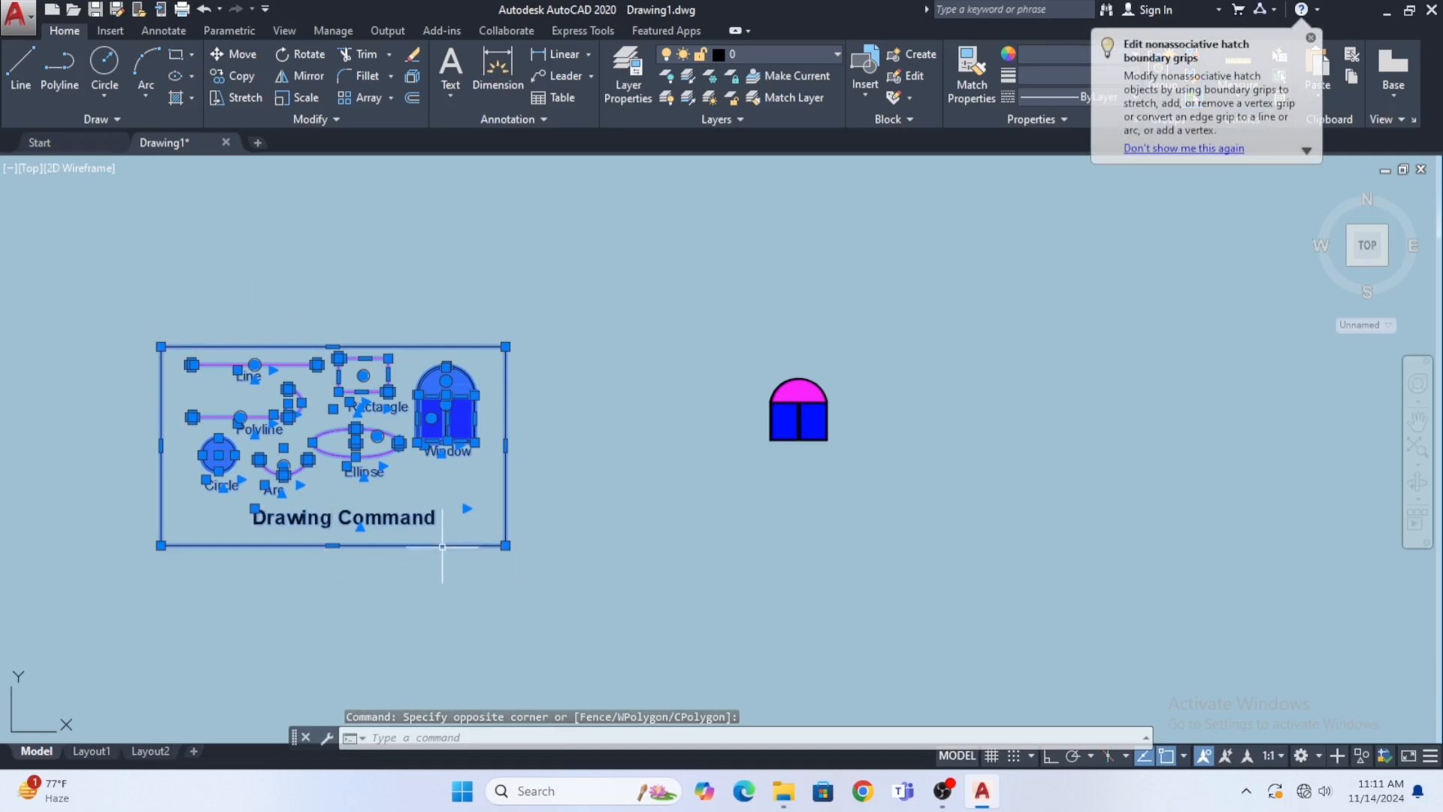
key("Escape")
Step: Select only the contents of the Drawing Command frame with a window selection that stops short of its right edge, and deselect them
left_click(122, 311)
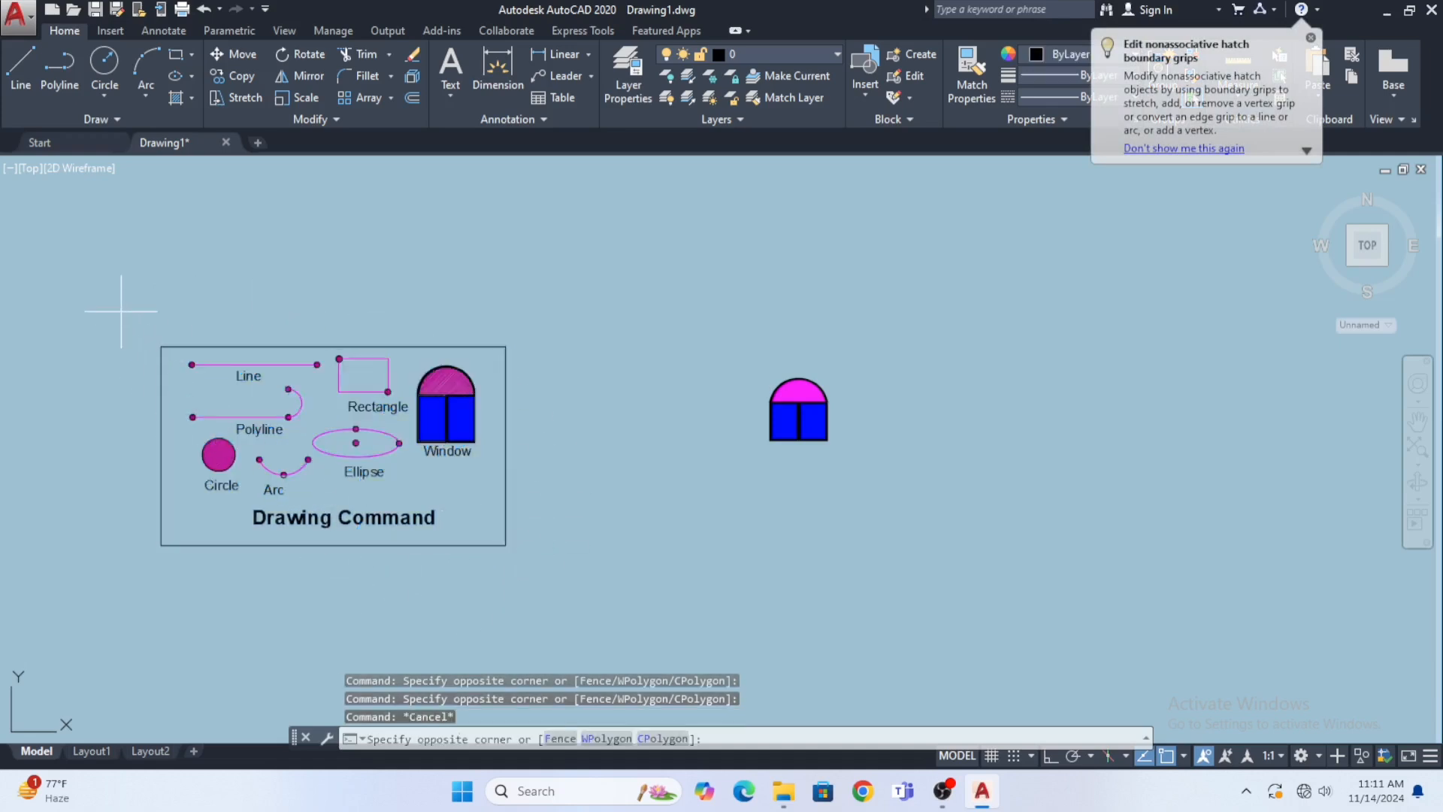
left_click(492, 599)
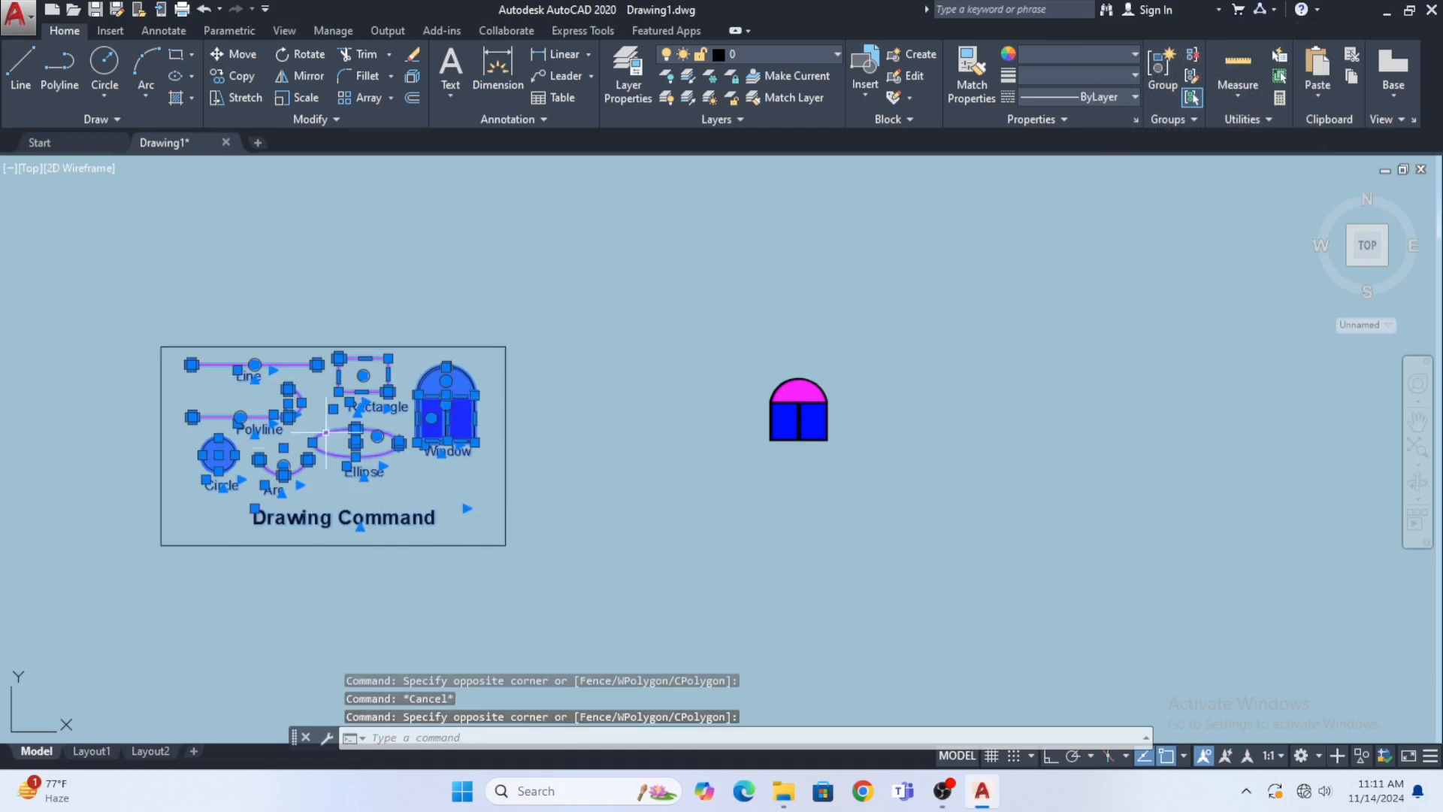
key("Escape")
middle_click_drag(484, 449, 440, 431)
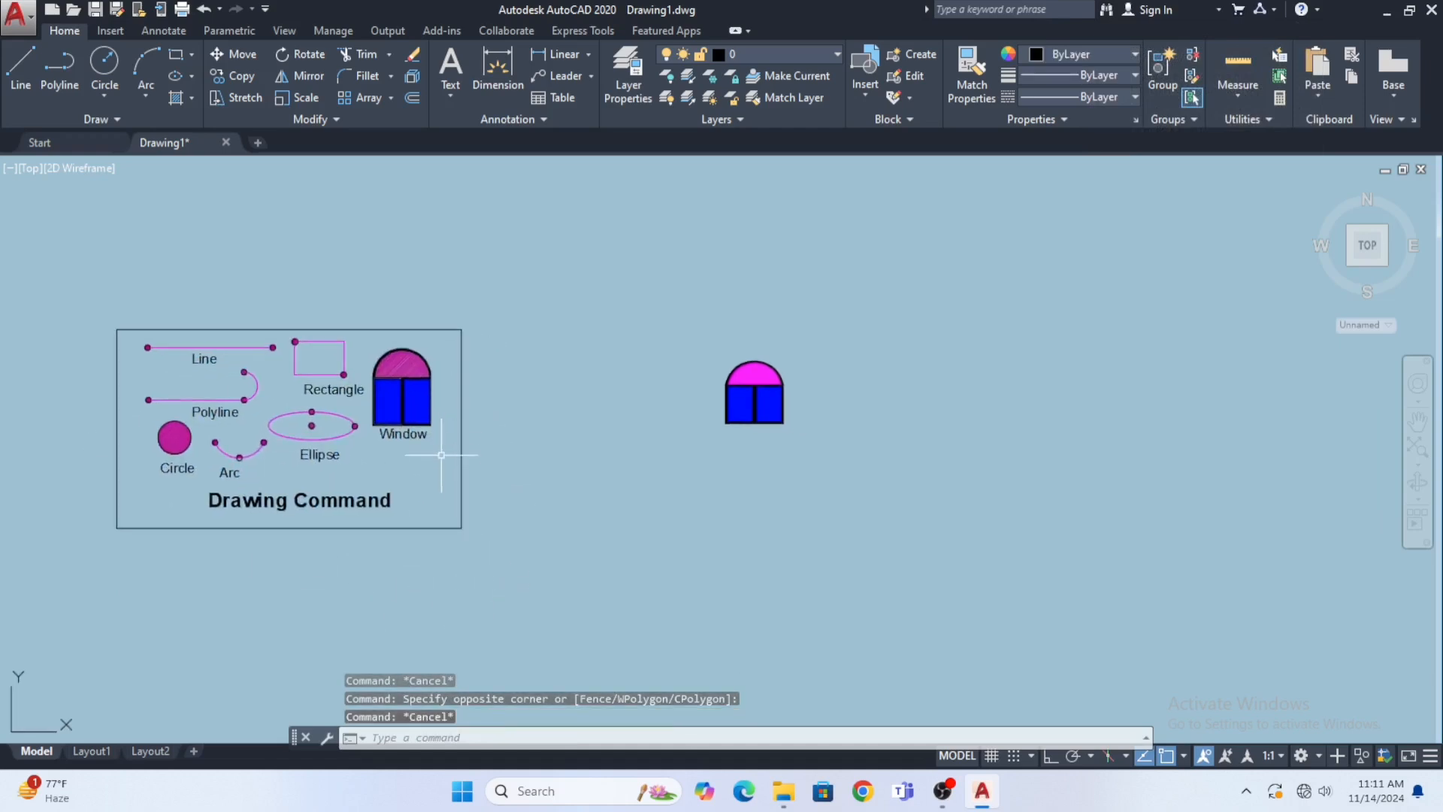
Step: Pick the Drawing Command frame individually by its lower edge, and deselect it
left_click(392, 529)
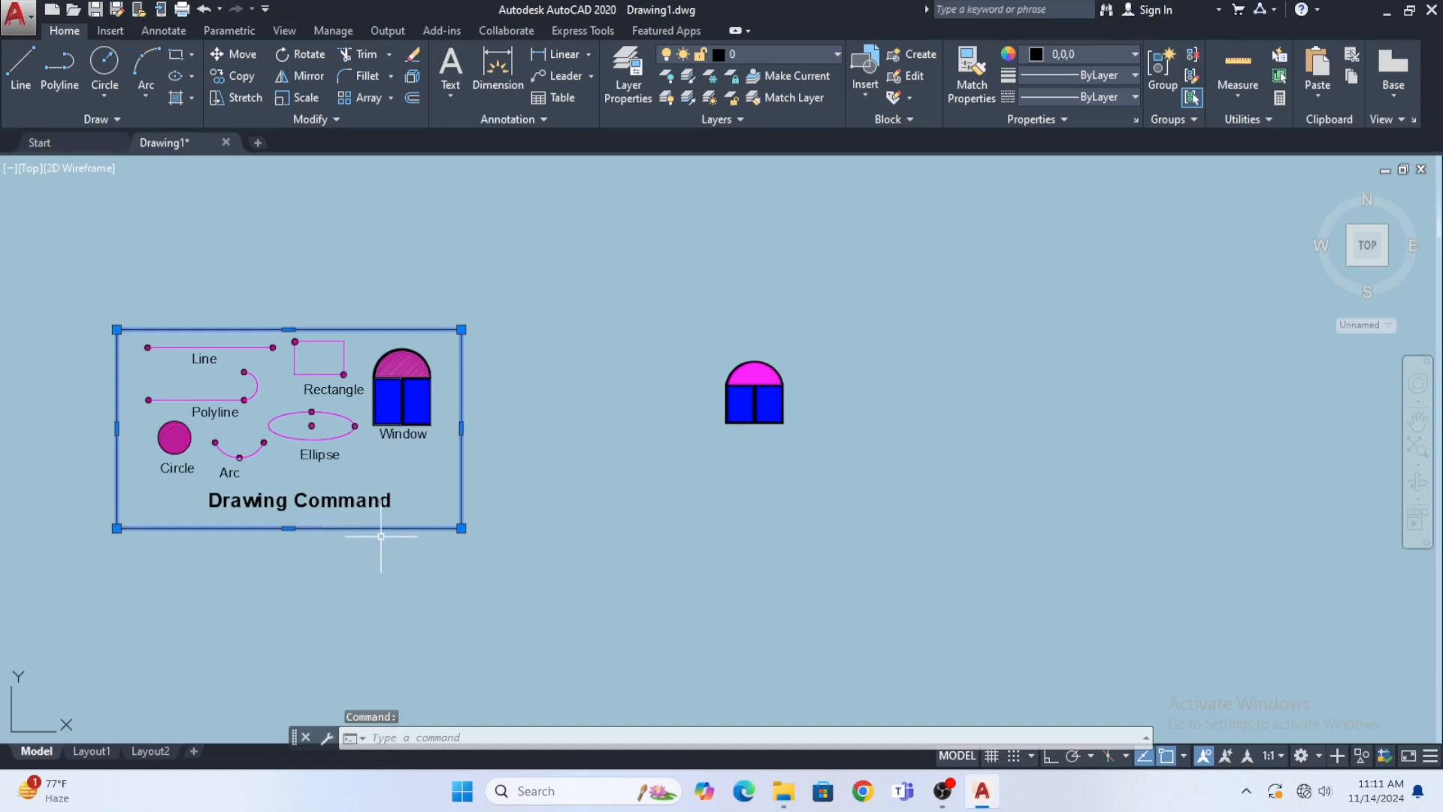
key("Escape")
middle_click_drag(480, 463, 400, 438)
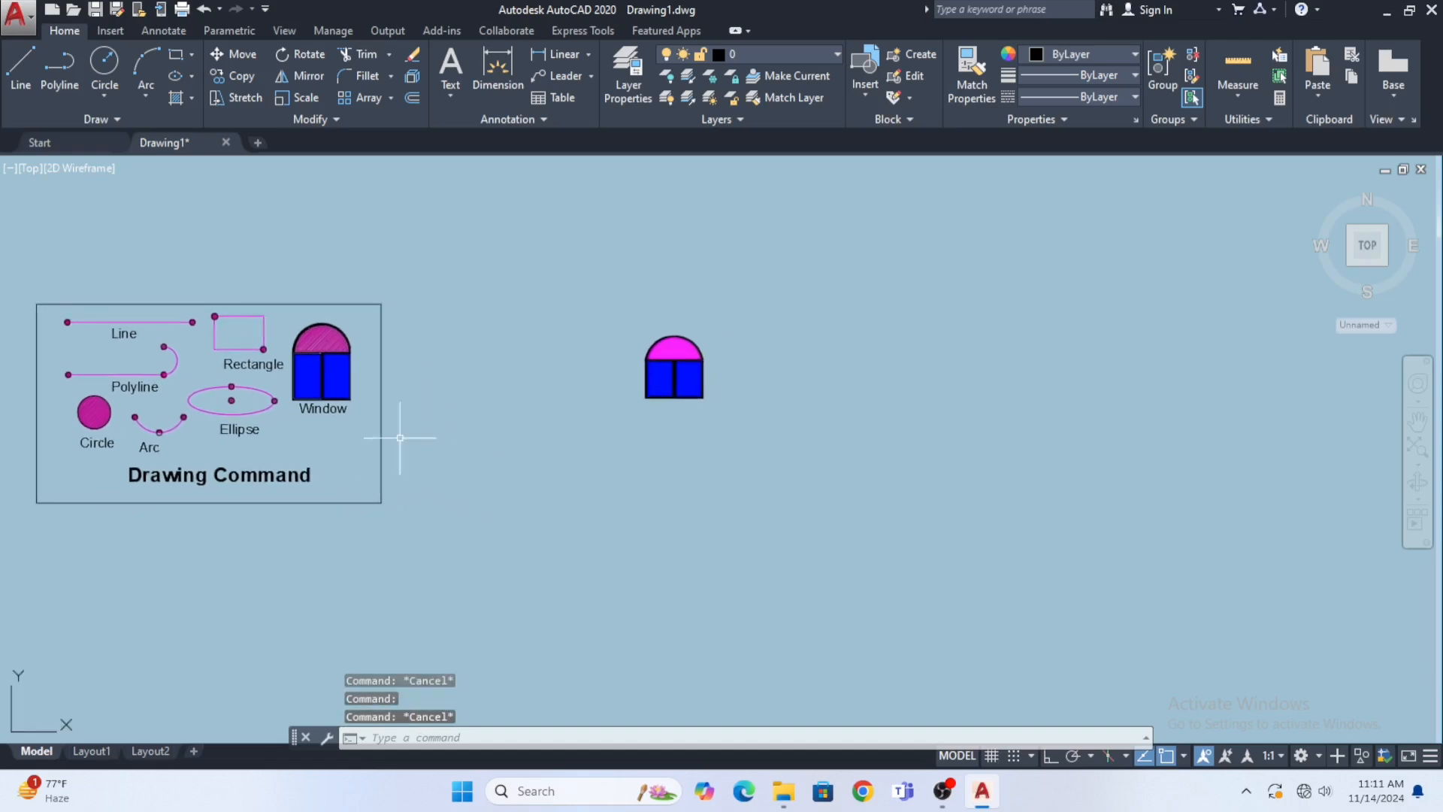
middle_click_drag(319, 407, 361, 410)
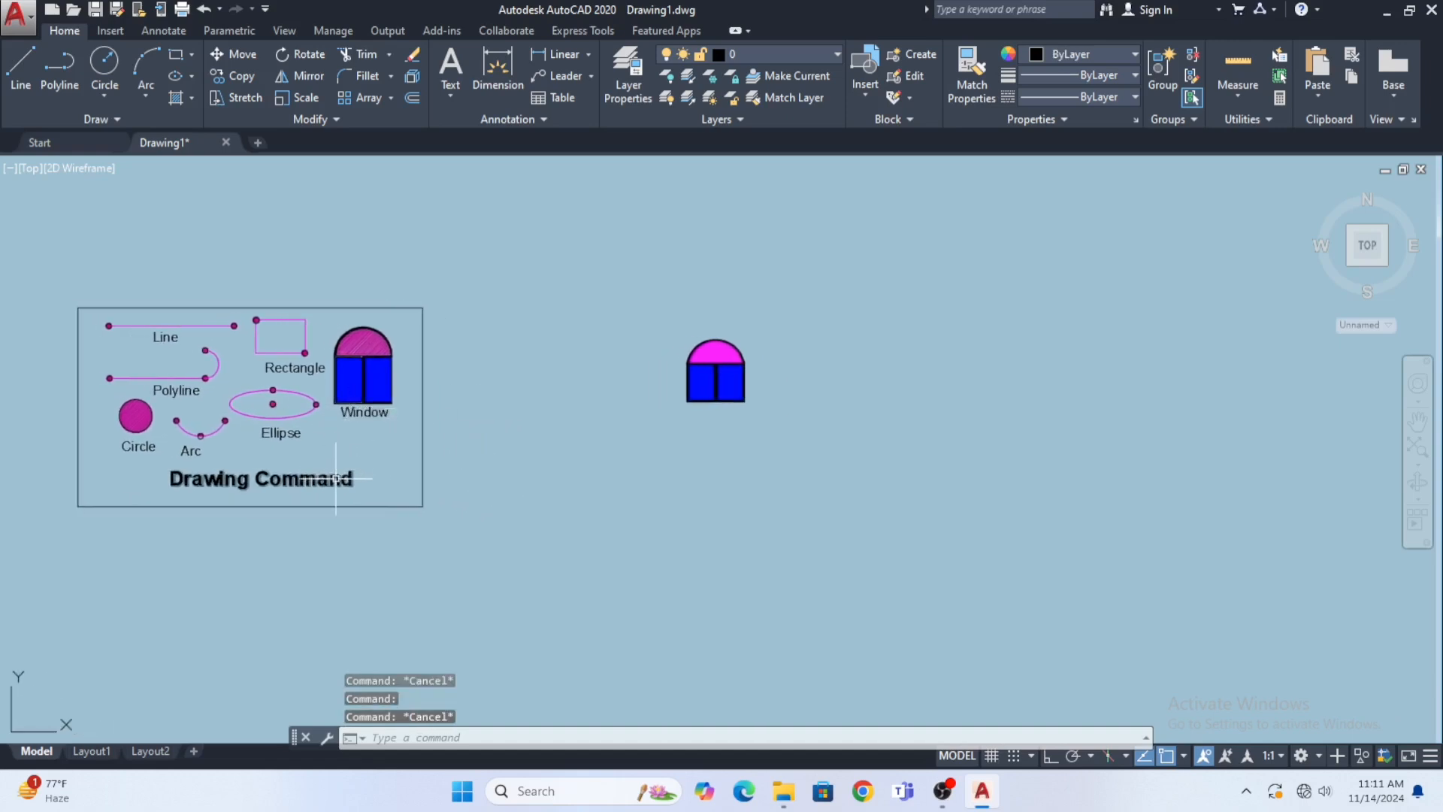
middle_click_drag(315, 493, 383, 483)
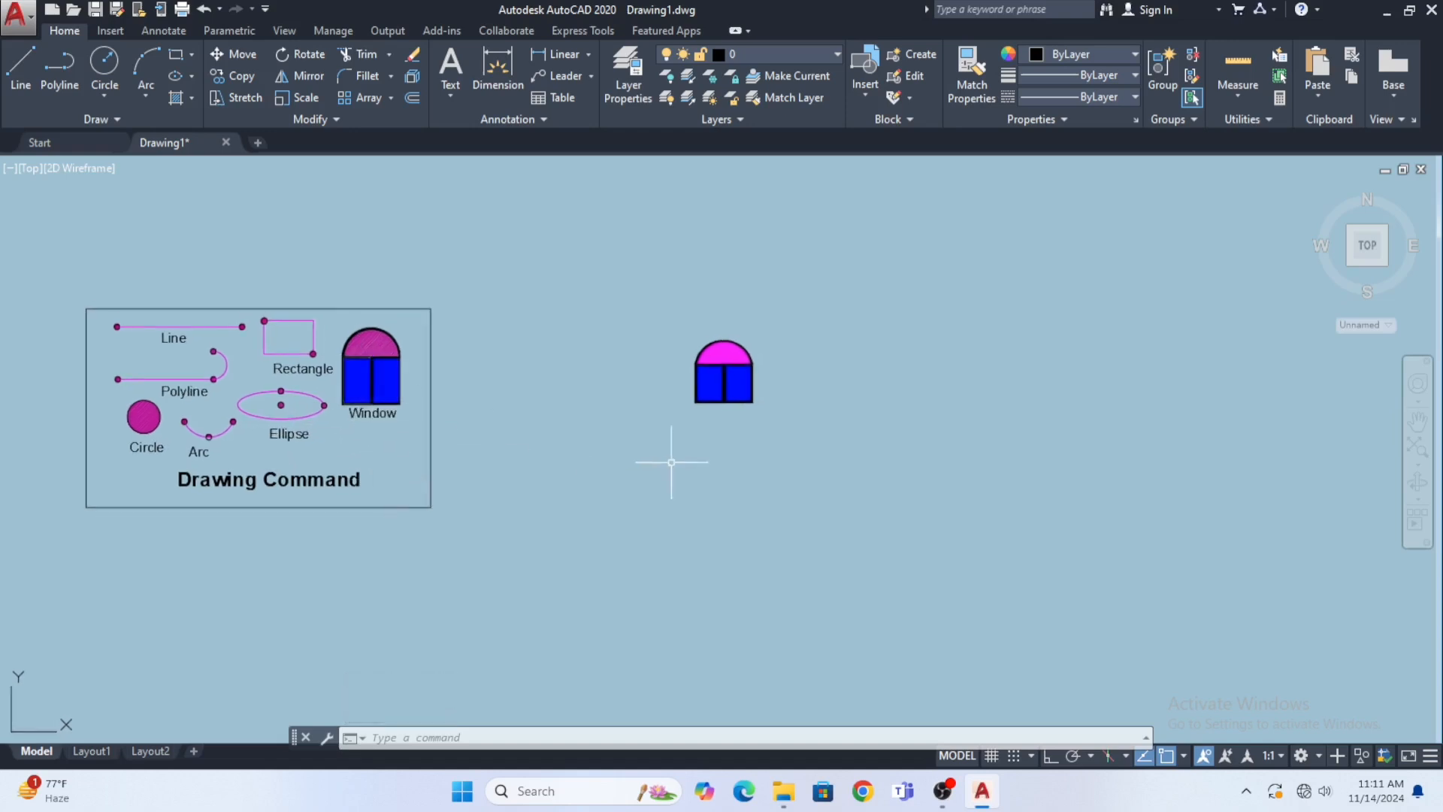
Step: Move the whole standalone arched window horizontally to the right from a base point below it, with Ortho mode on
middle_click_drag(669, 467, 560, 492)
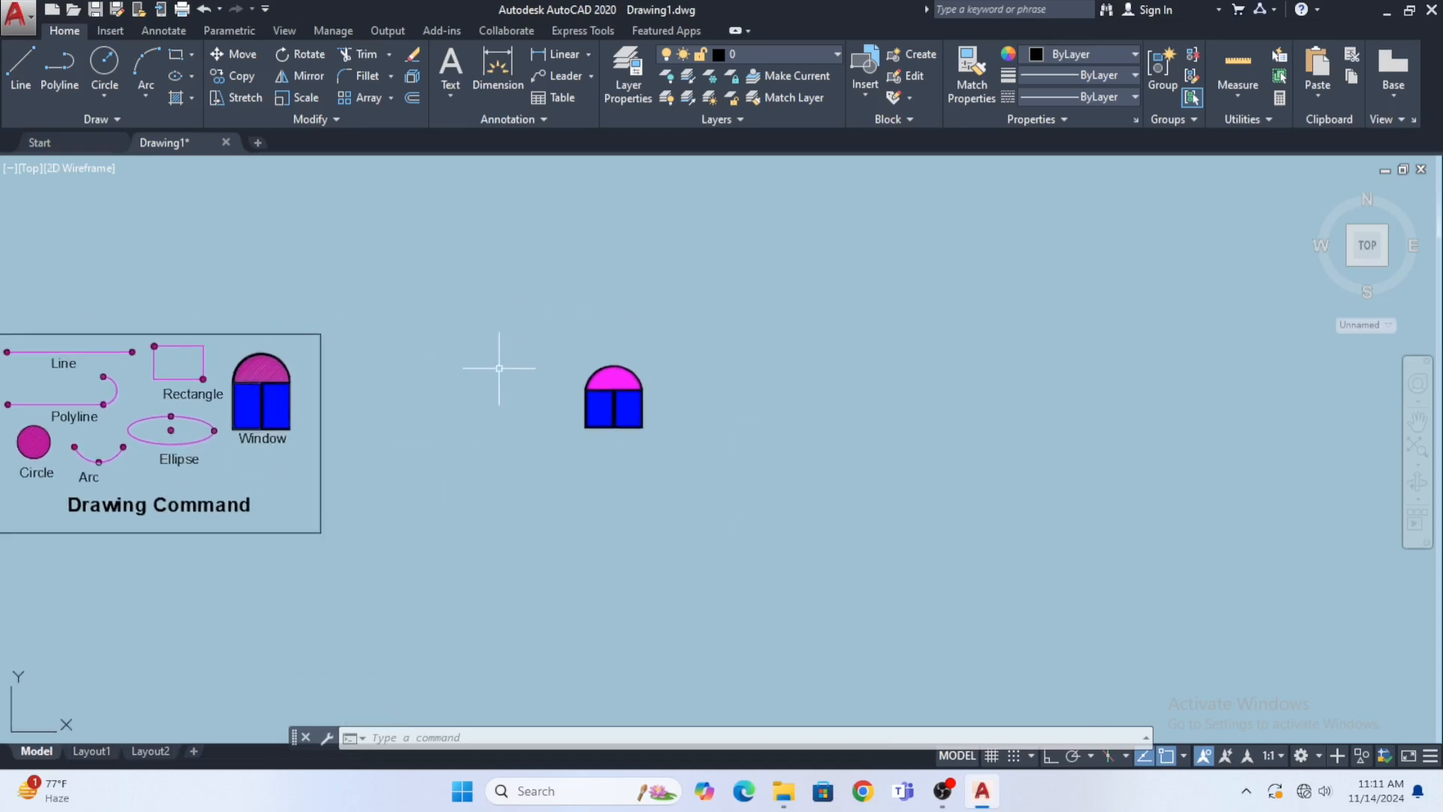
left_click(681, 465)
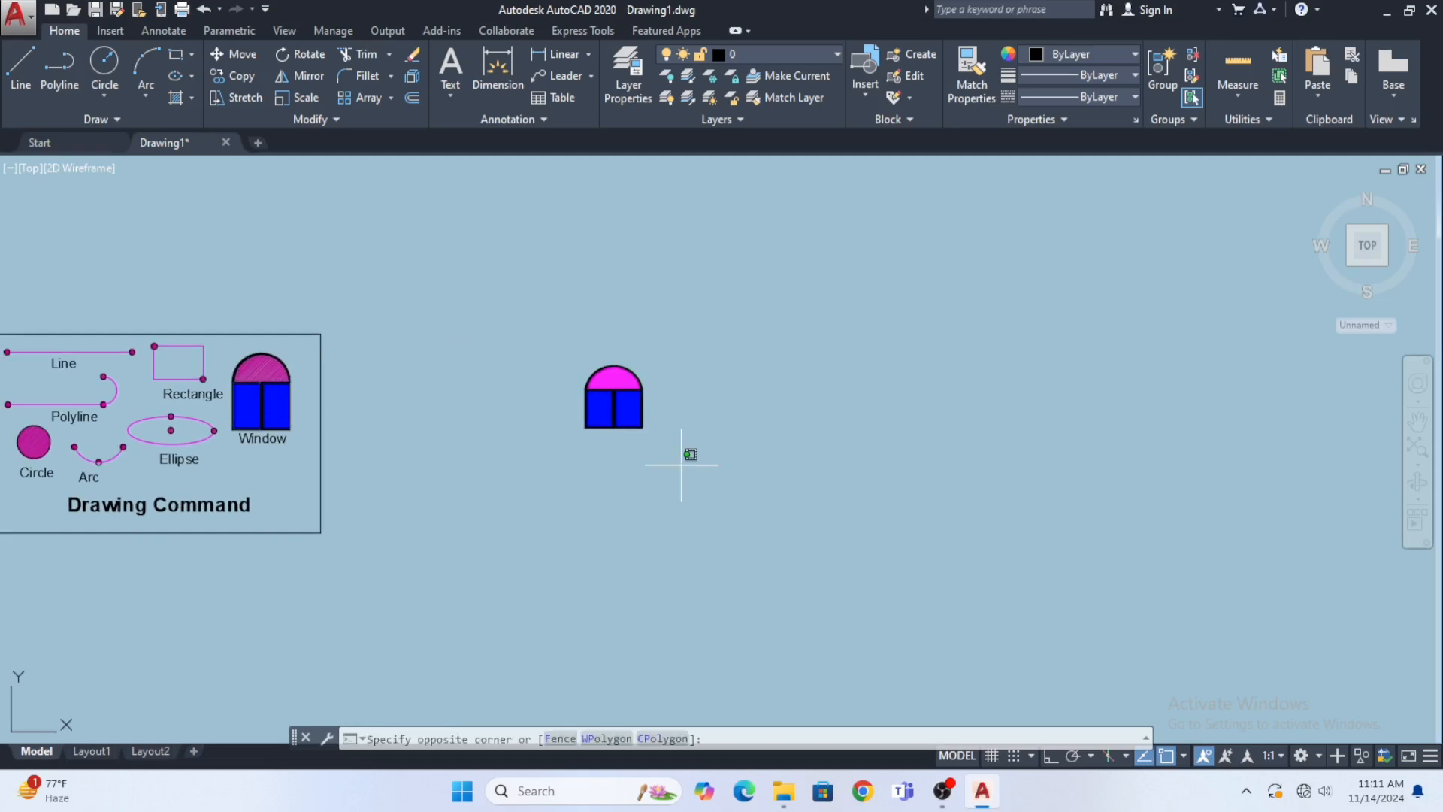
left_click(498, 310)
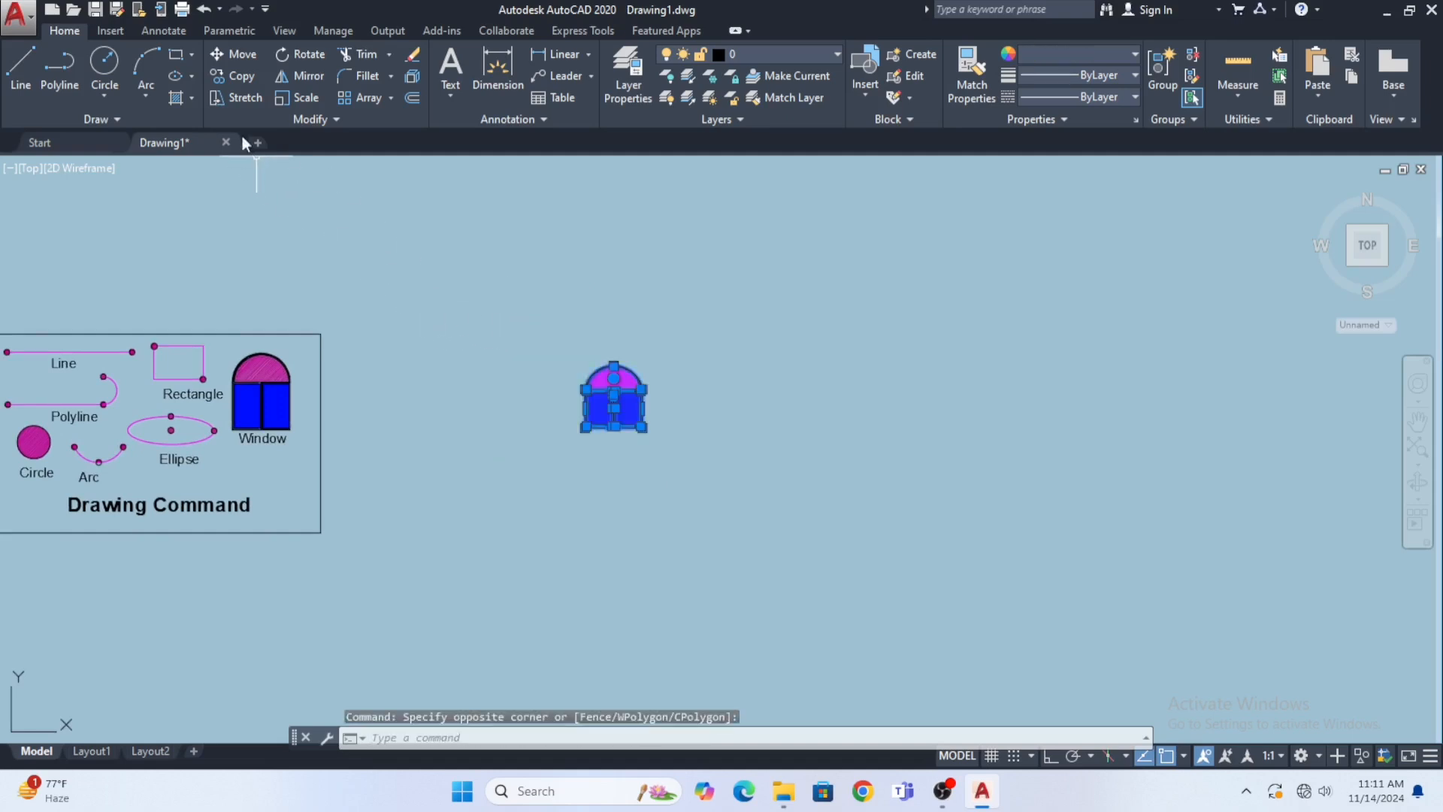
left_click(224, 52)
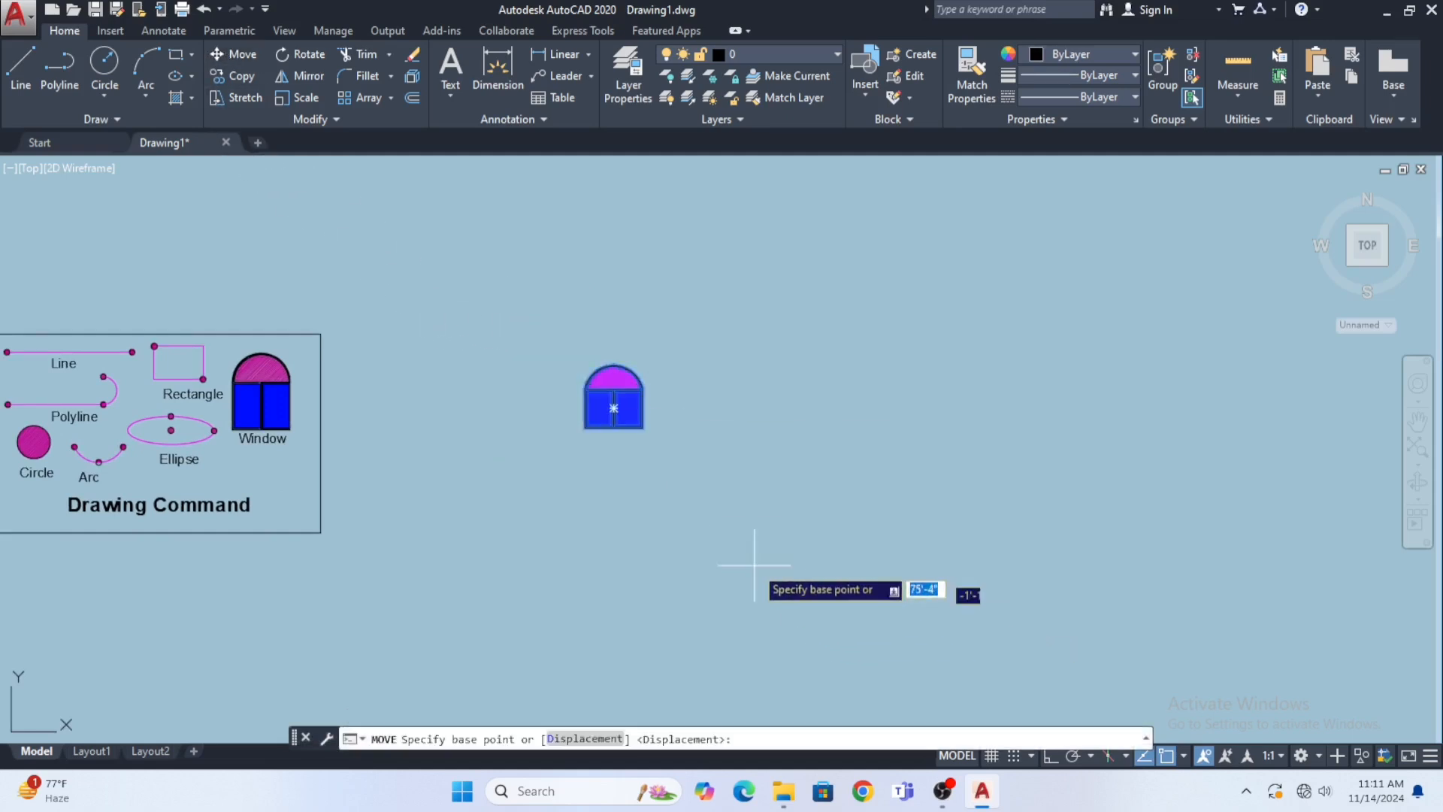
left_click(613, 472)
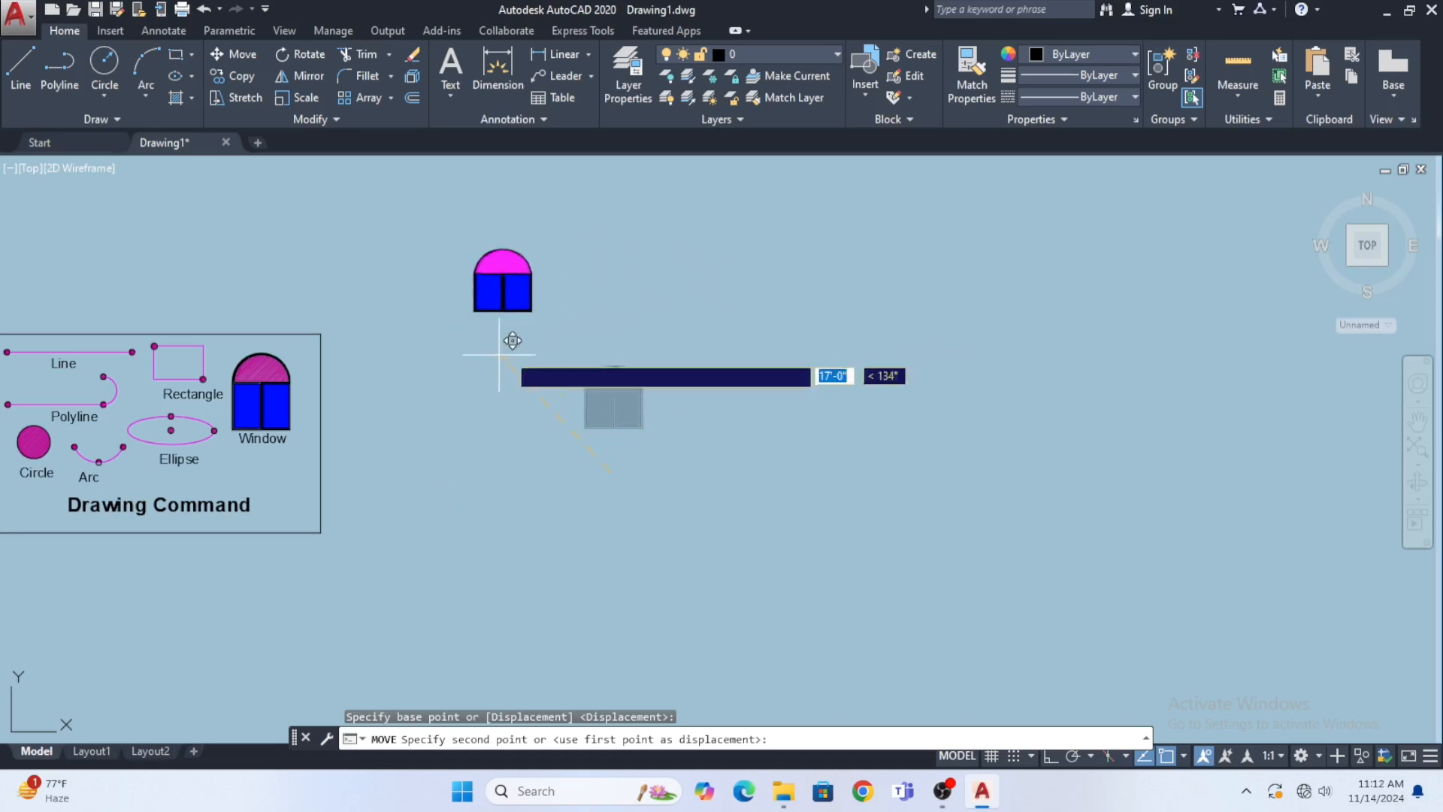
key("F6")
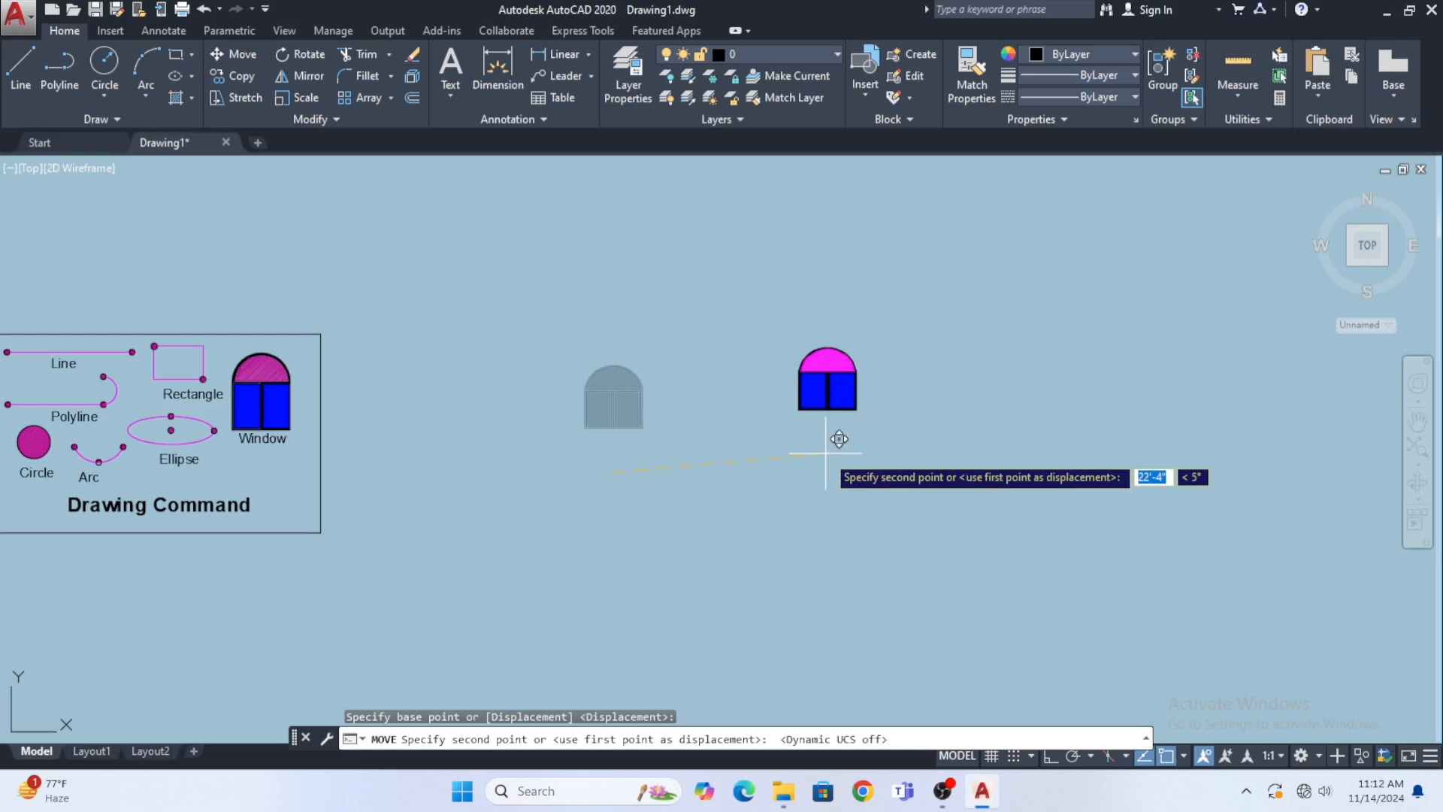
key("F8")
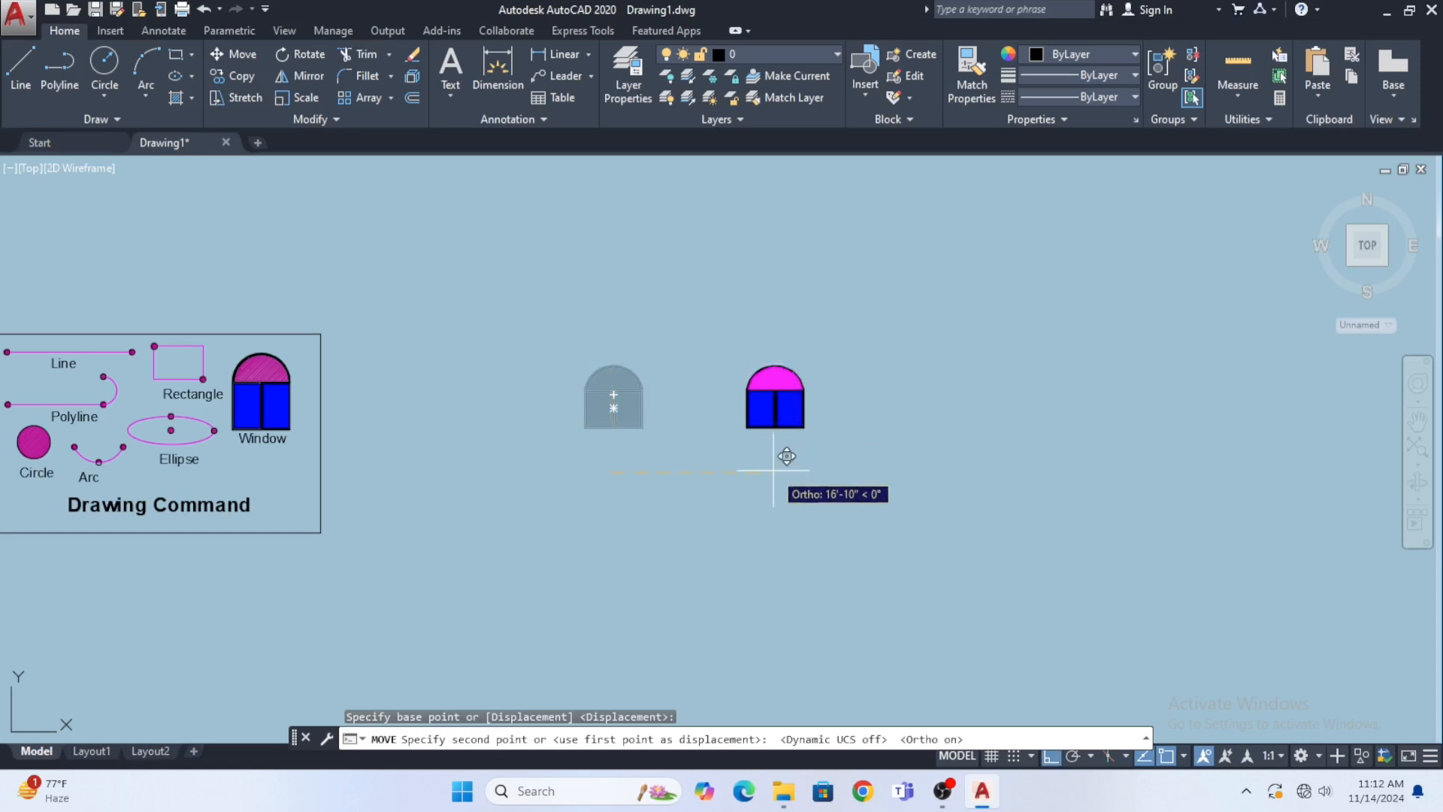
left_click(732, 481)
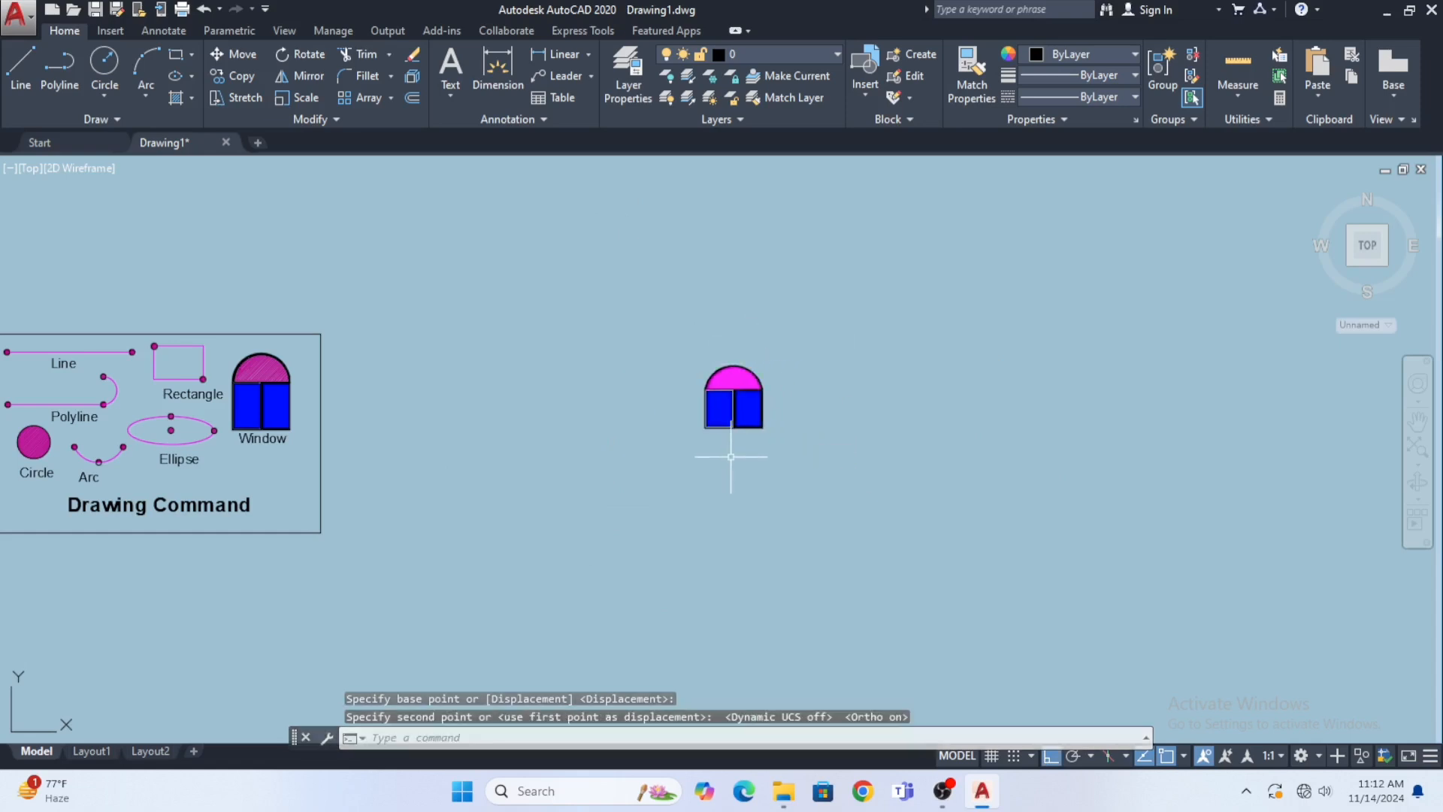
Step: Move the whole standalone arched window horizontally back to the left, towards the Drawing Command frame, from a base point below it
middle_click_drag(593, 481, 515, 463)
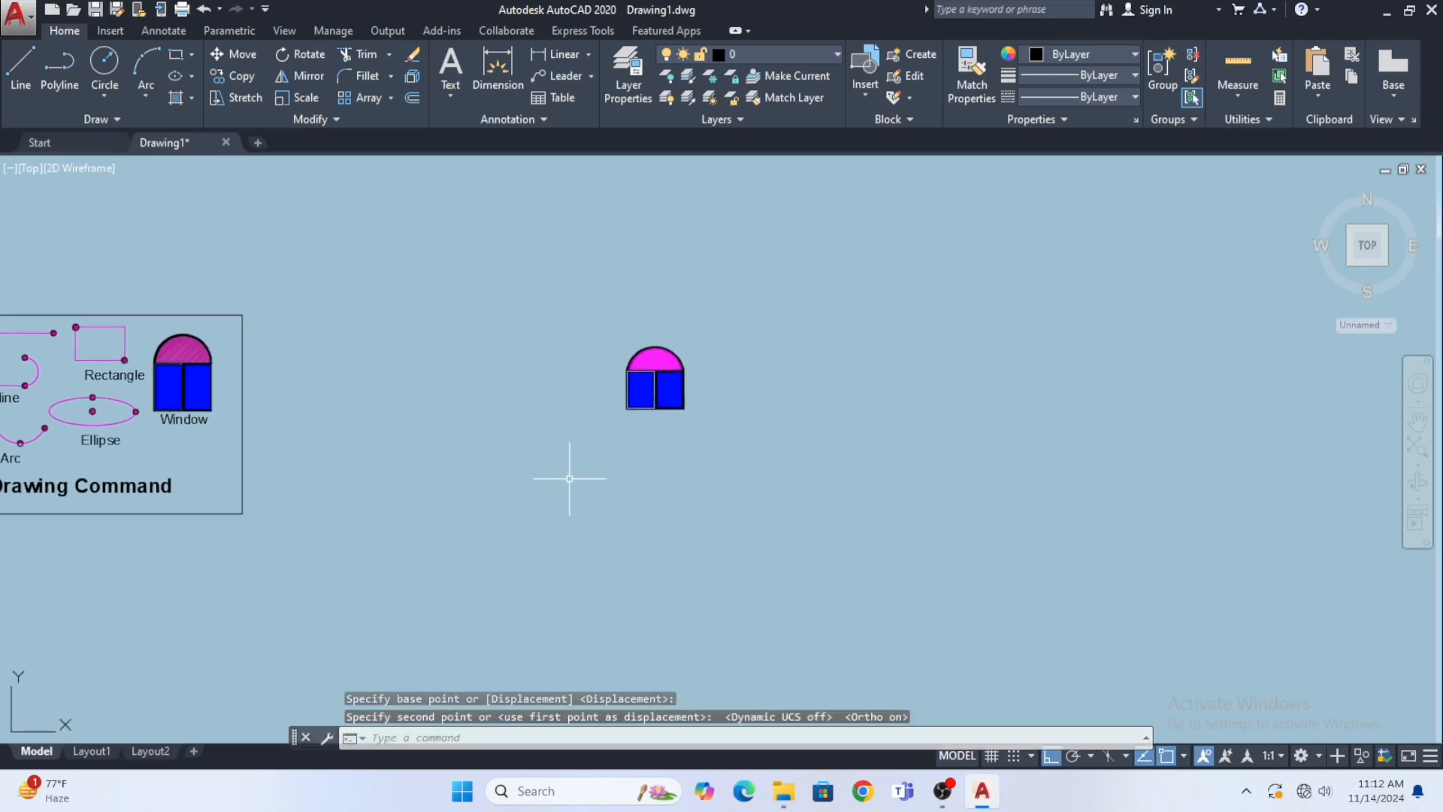
left_click(740, 478)
left_click(554, 322)
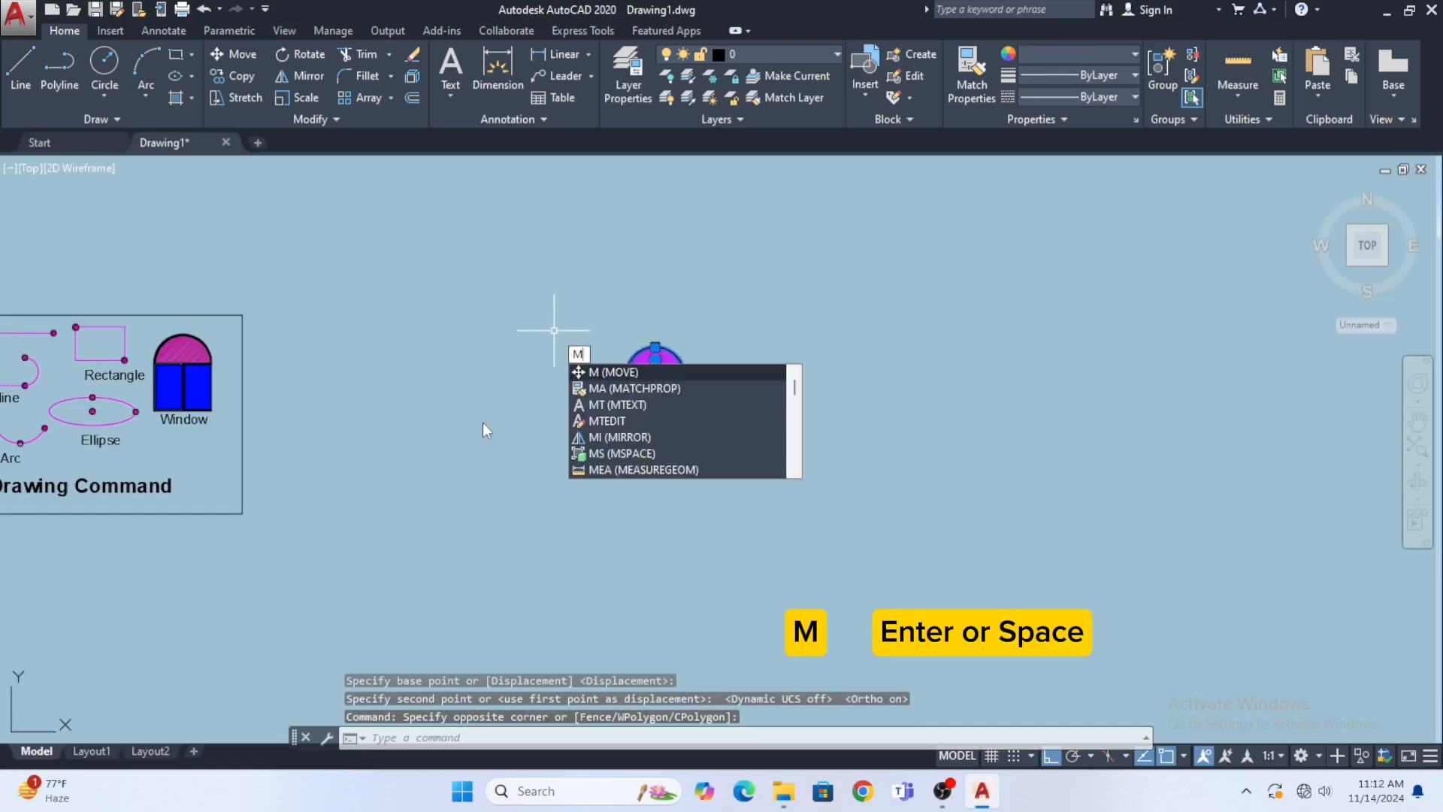
key("Return")
left_click(638, 460)
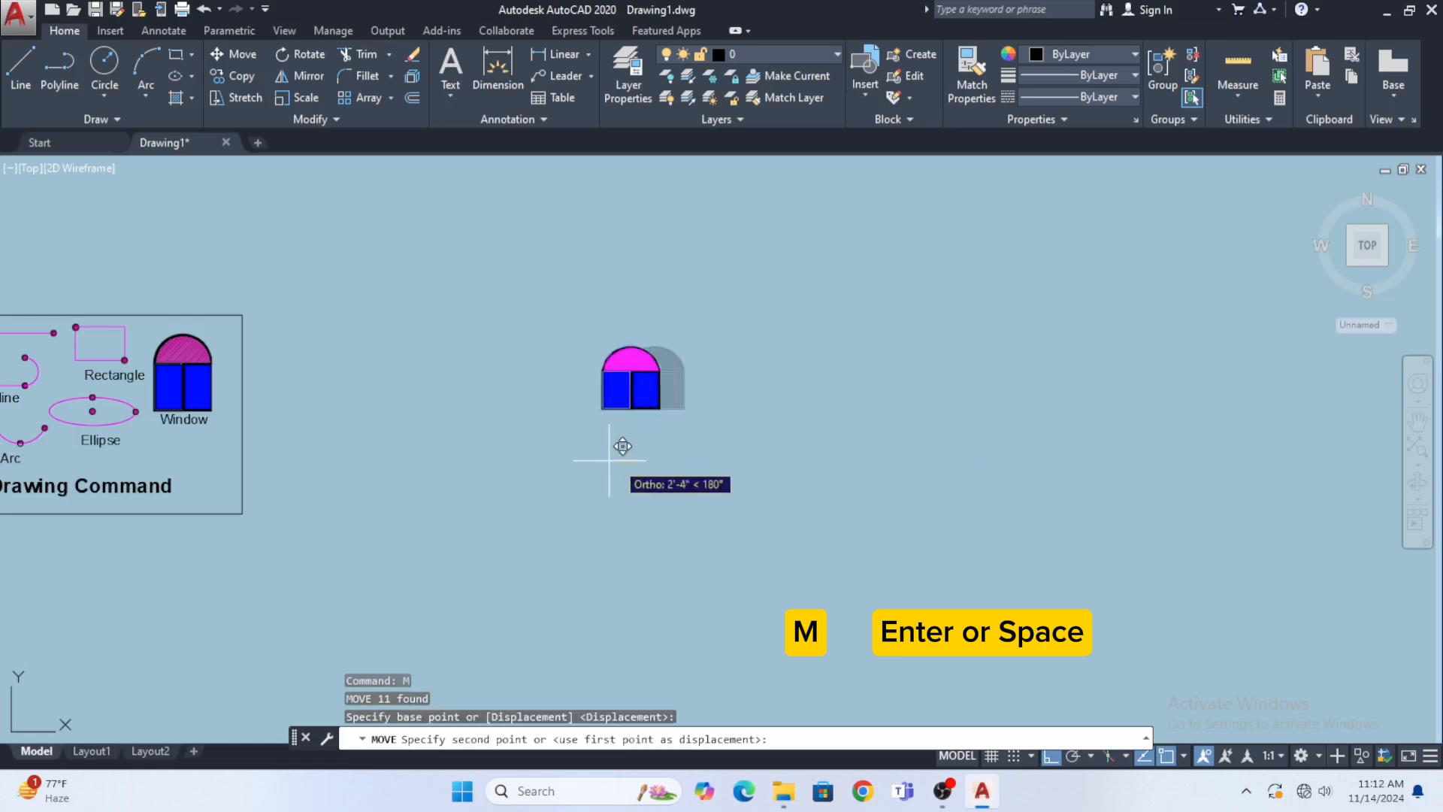
left_click(482, 475)
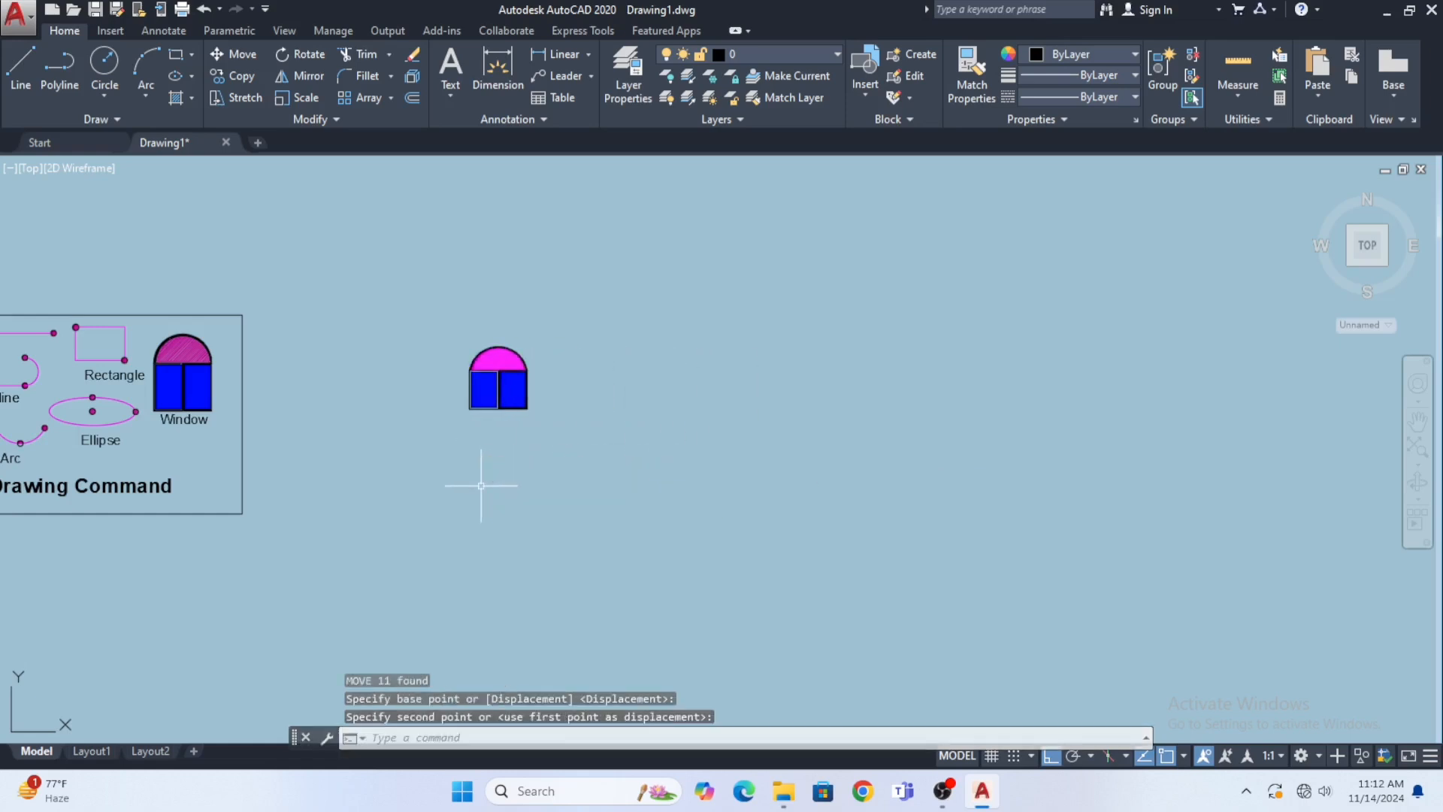
Step: Rotate the whole standalone arched window 90° counterclockwise about a base point just below it
middle_click_drag(532, 473, 644, 470)
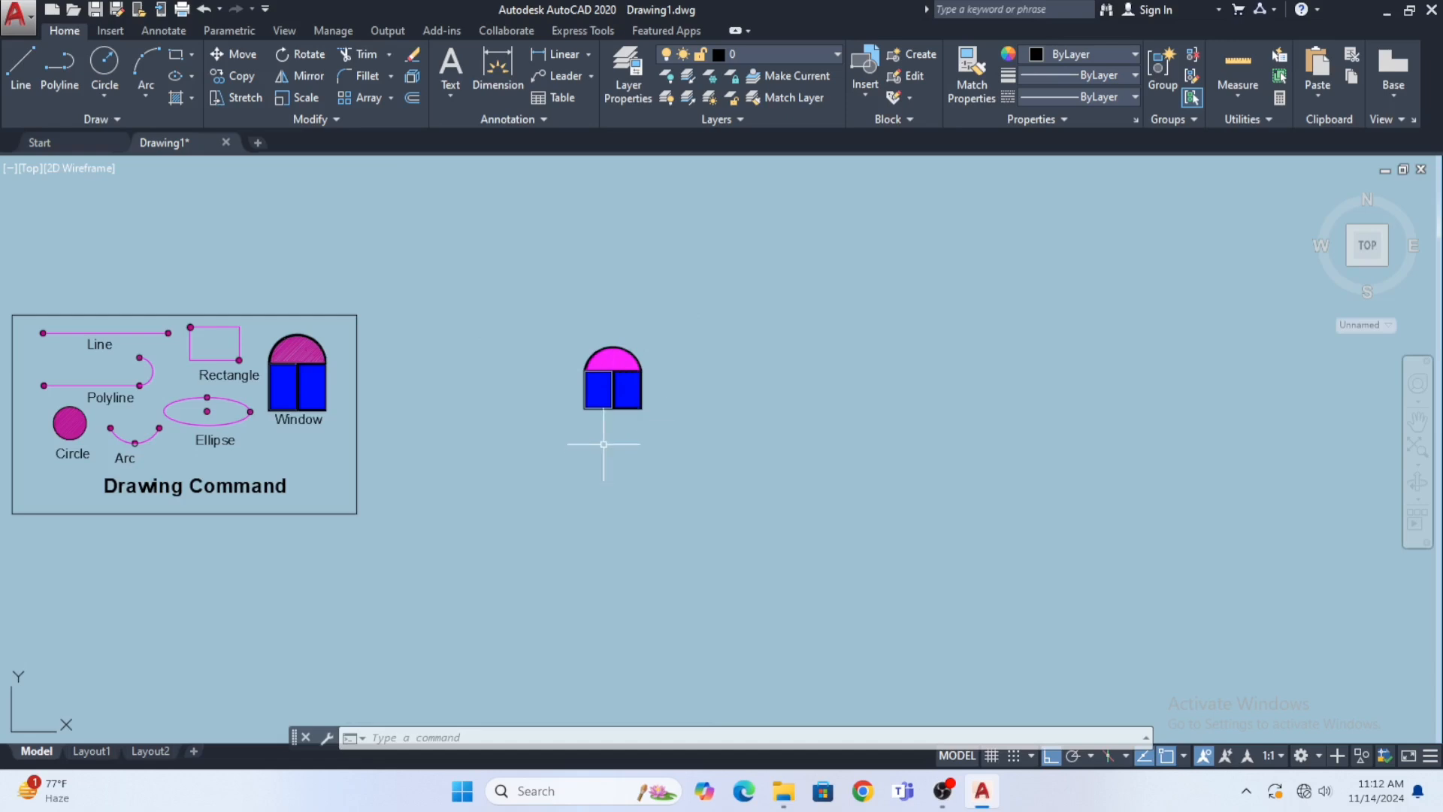
middle_click_drag(603, 442, 603, 431)
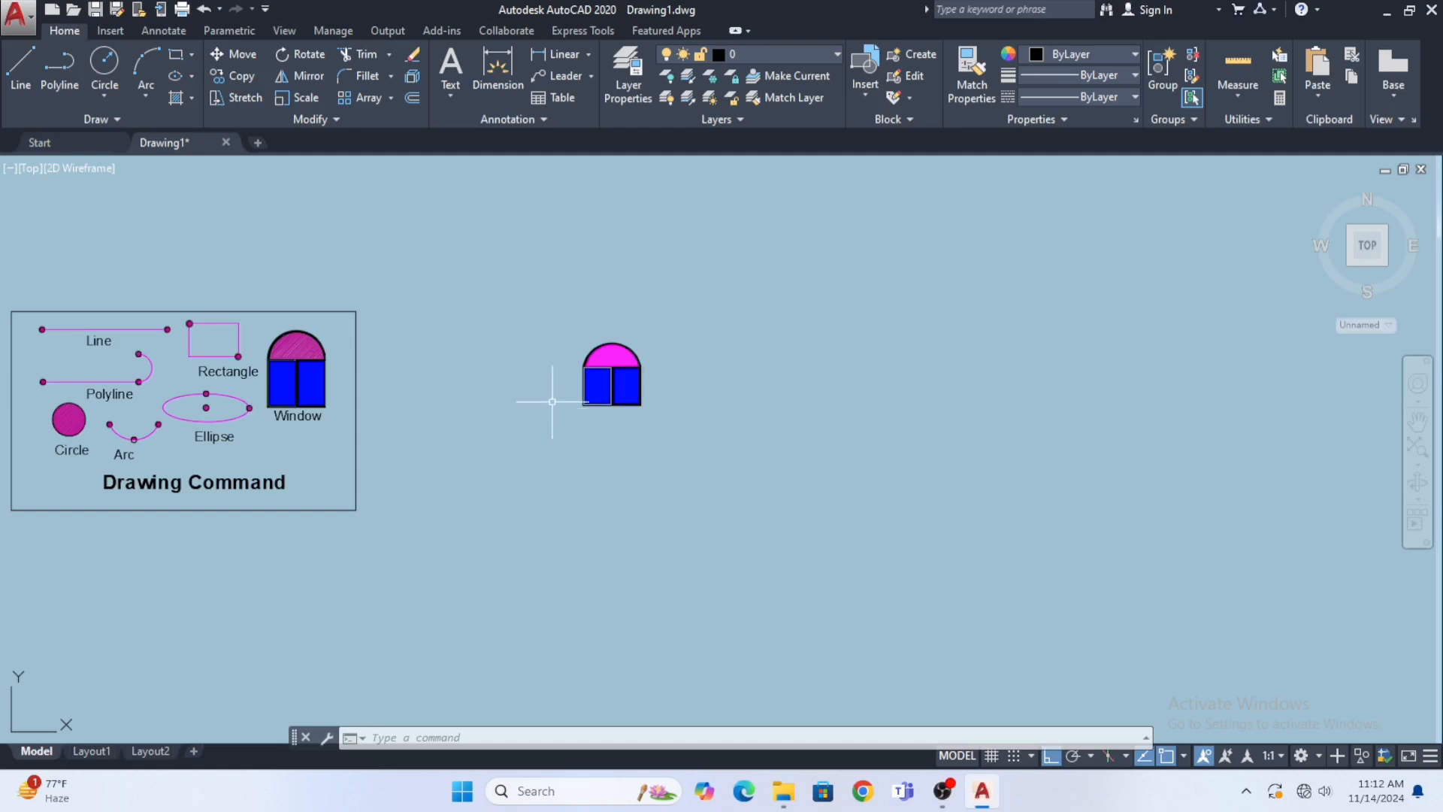
left_click(679, 451)
left_click(450, 273)
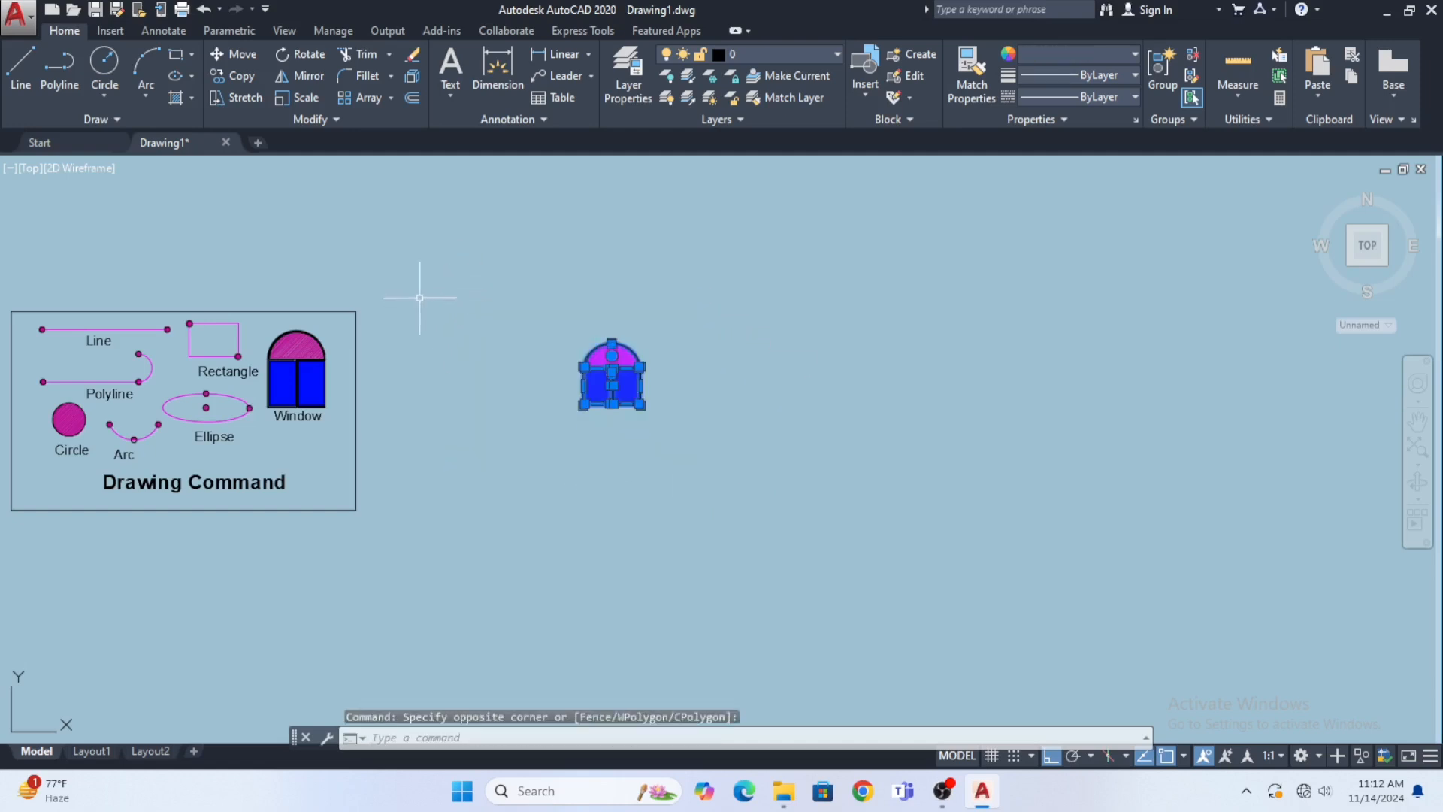
left_click(297, 51)
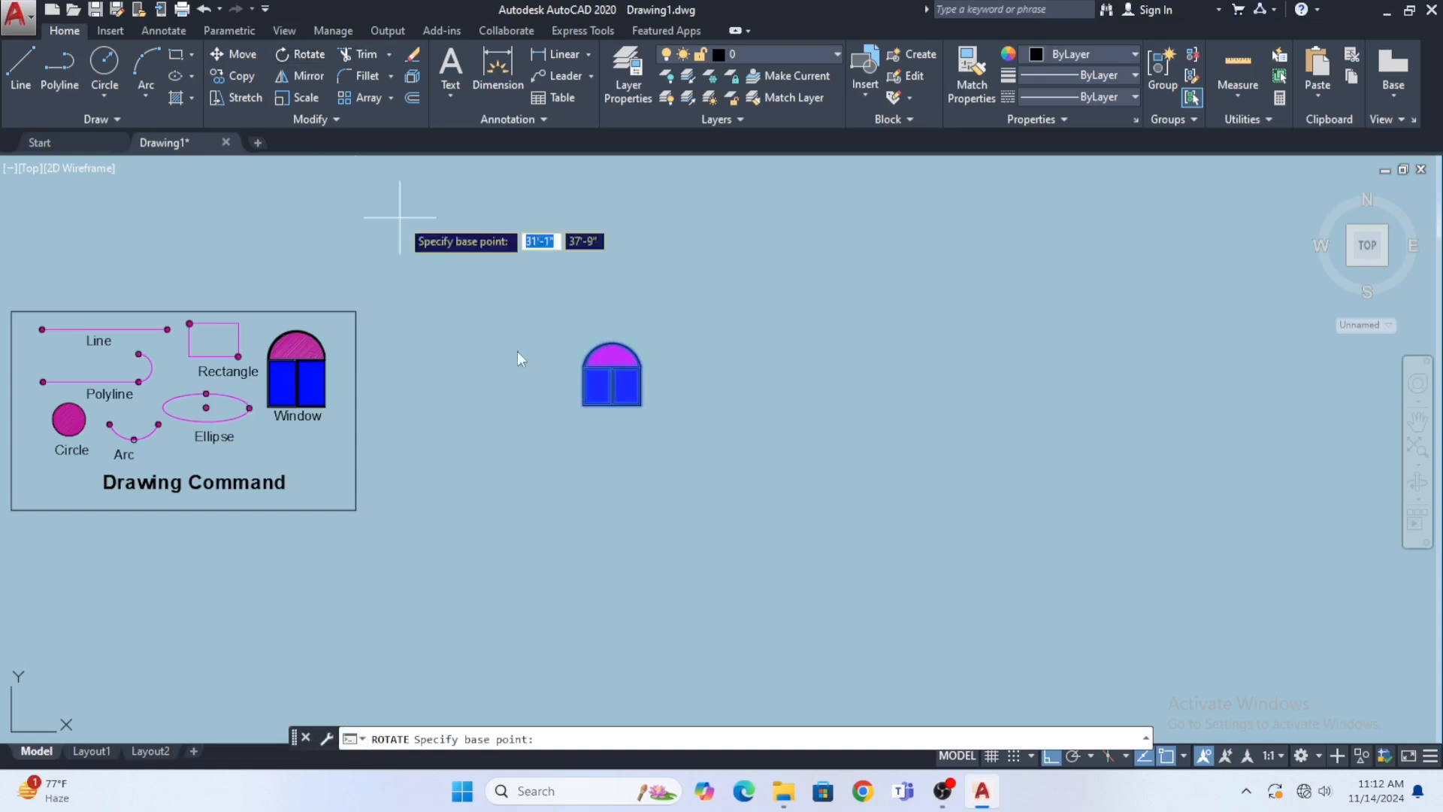
left_click(636, 451)
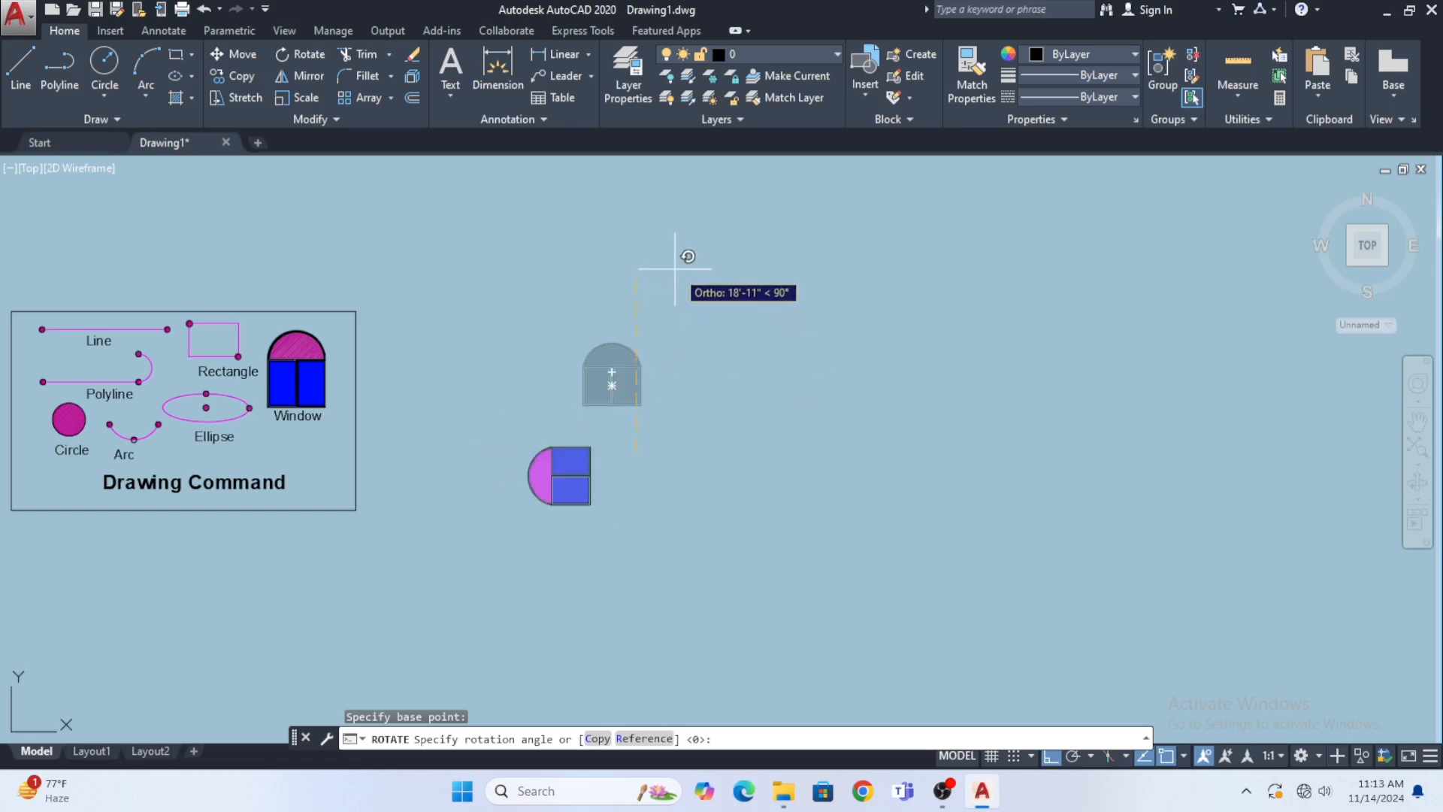
key("Return")
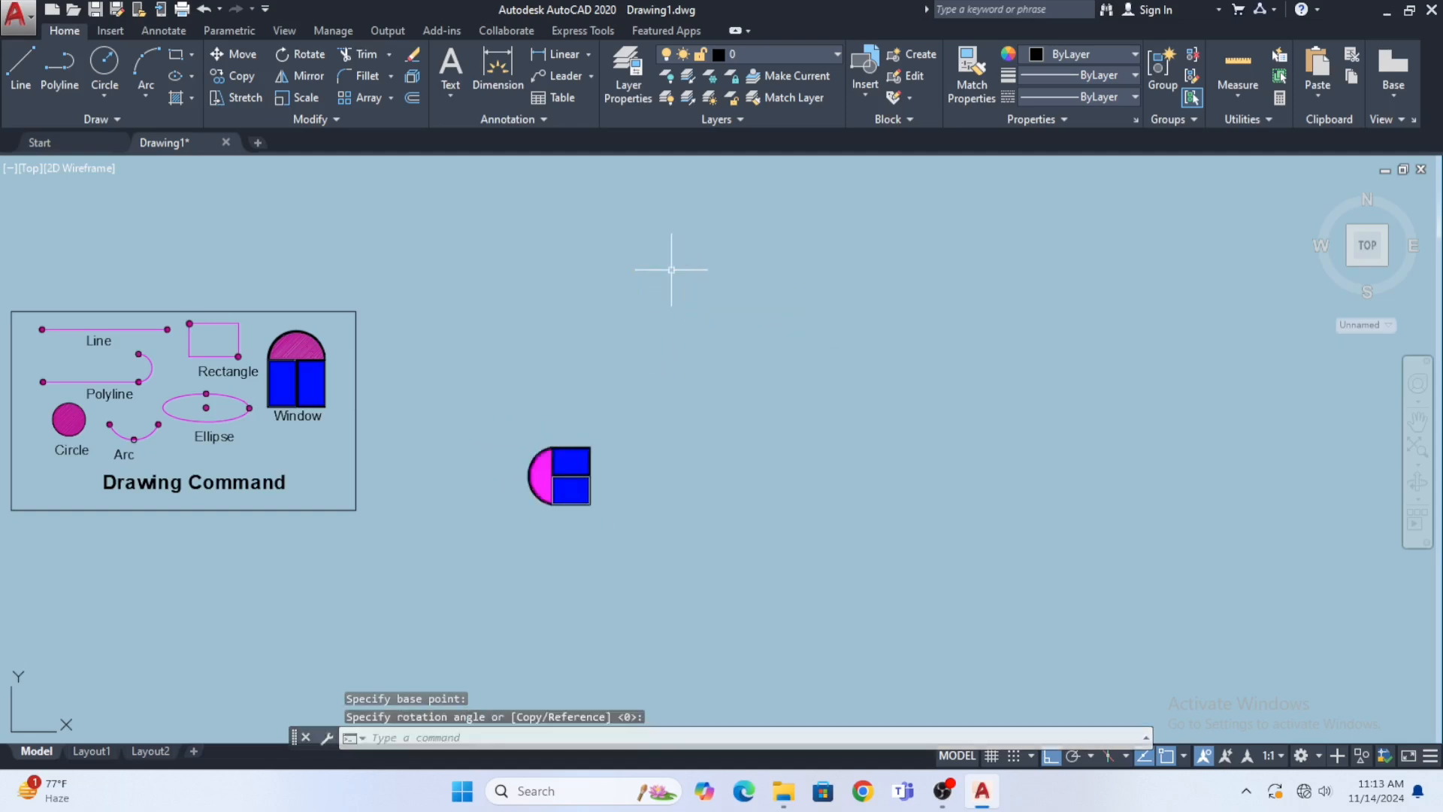
middle_click_drag(579, 517, 555, 465)
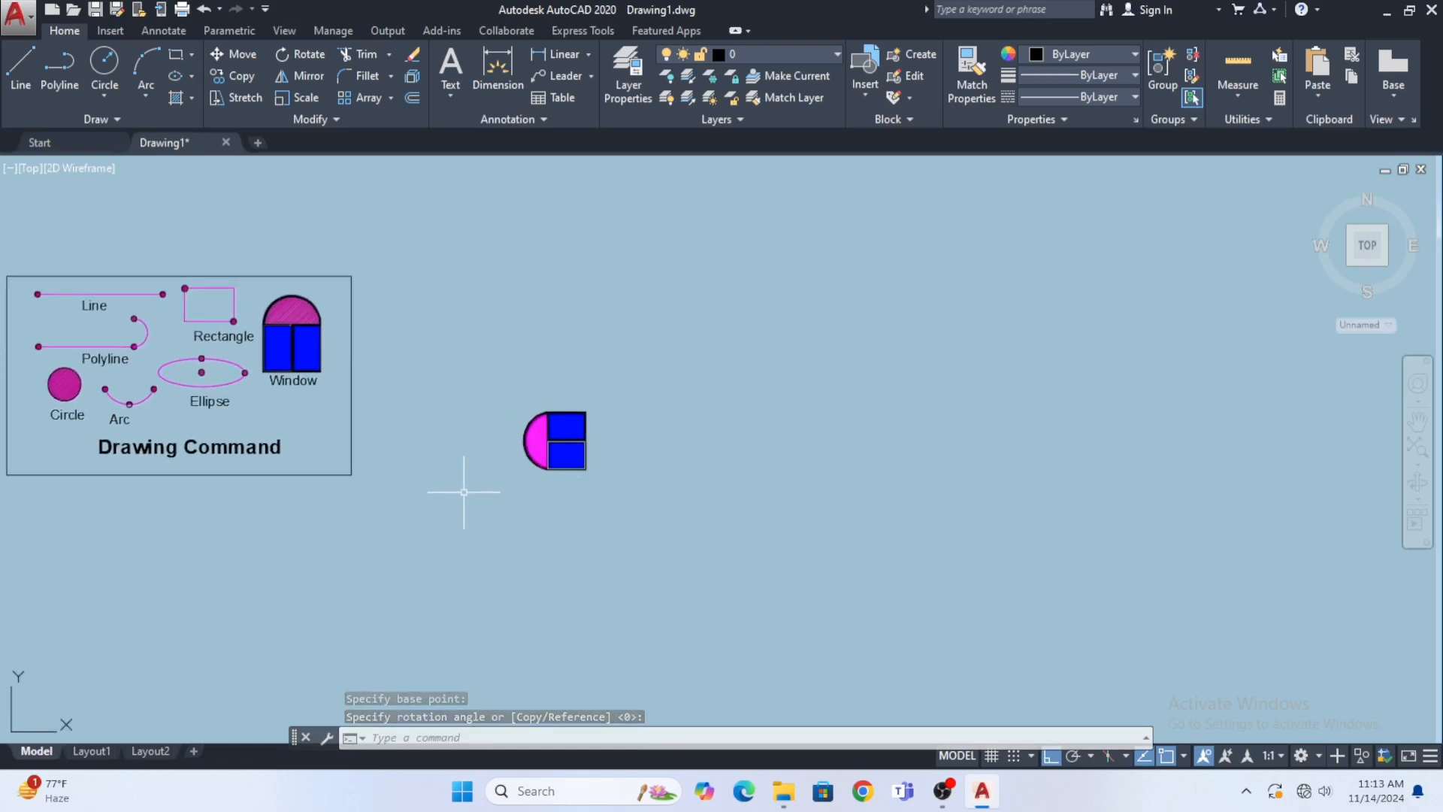
scroll(573, 443, "up", 4)
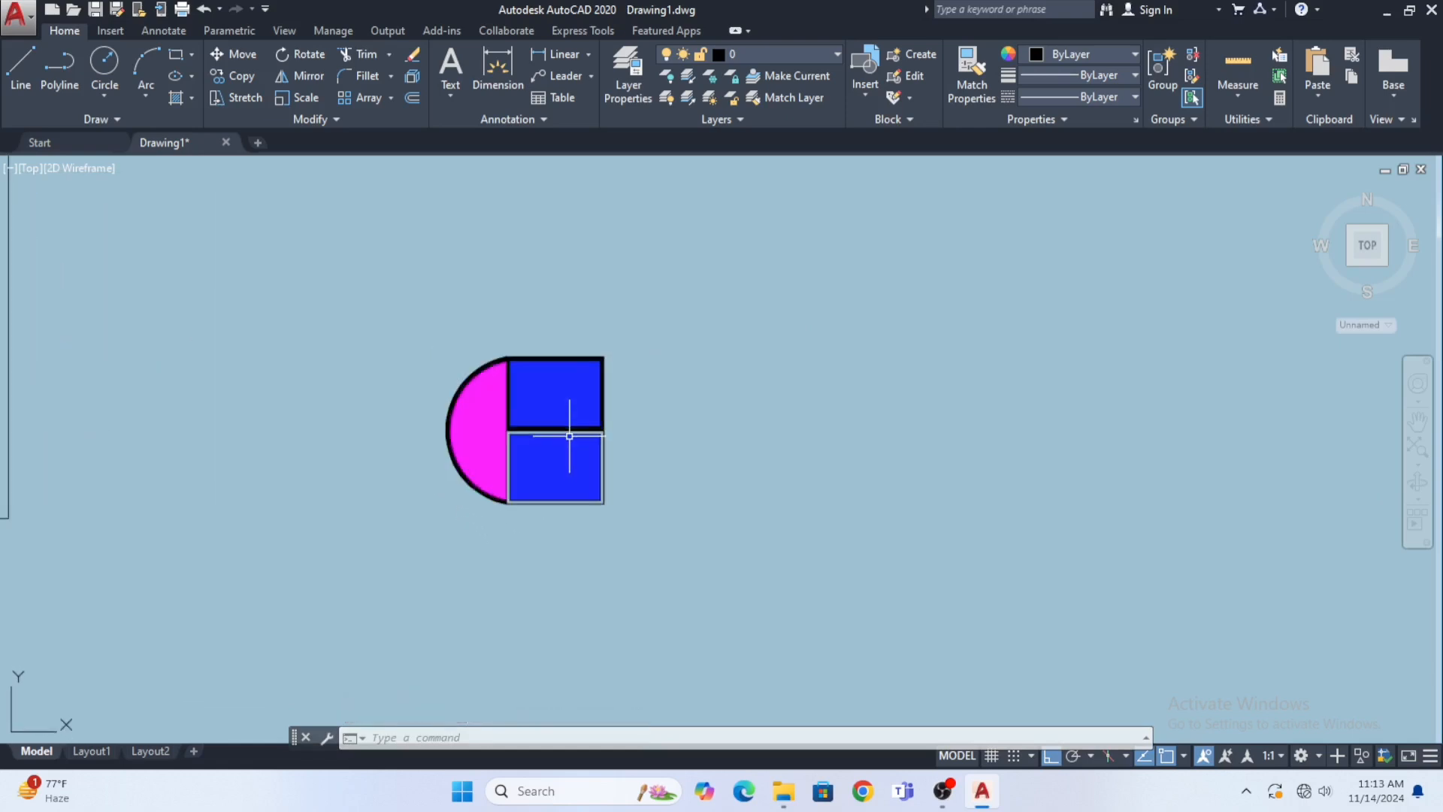
scroll(567, 432, "down", 4)
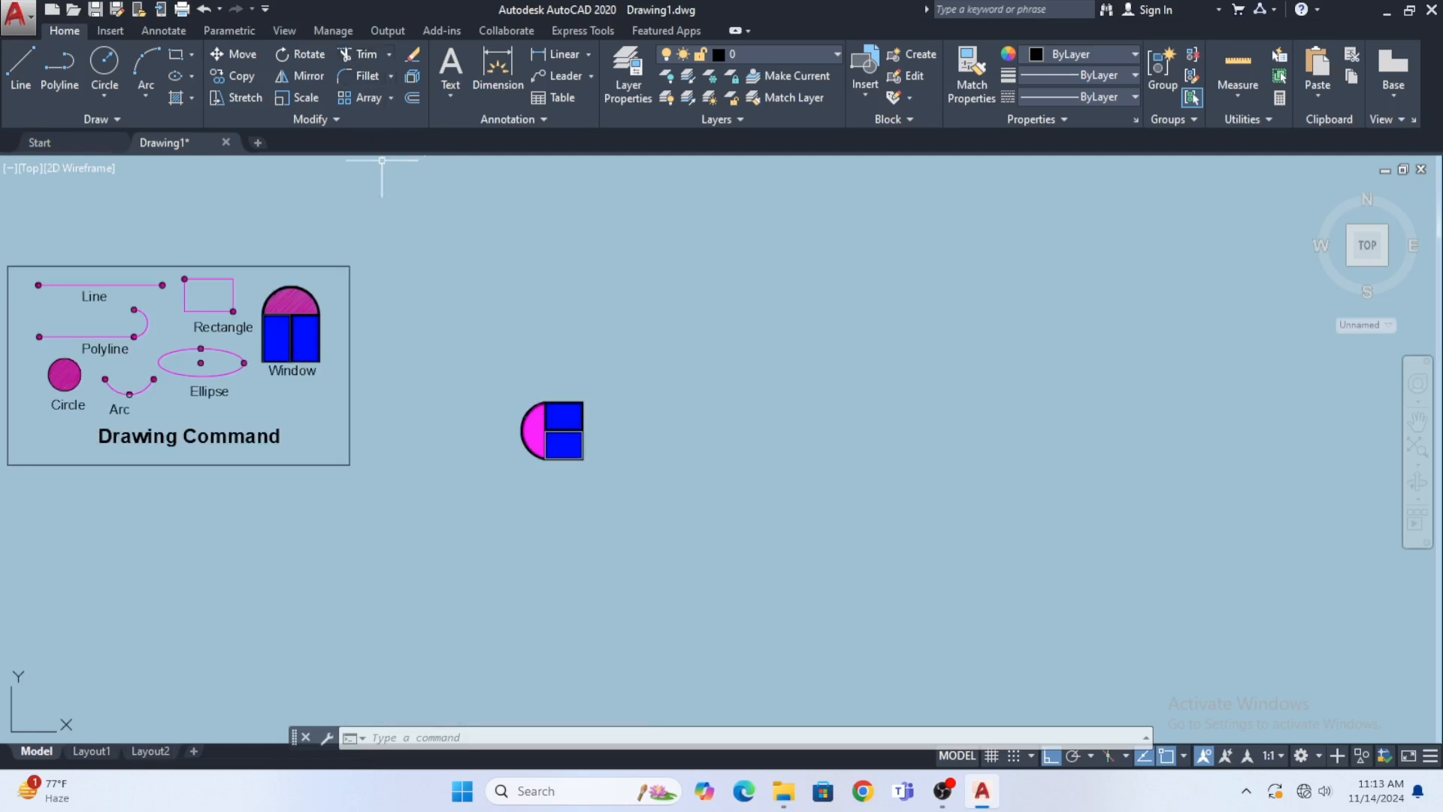
scroll(457, 335, "up", 4)
scroll(456, 328, "down", 4)
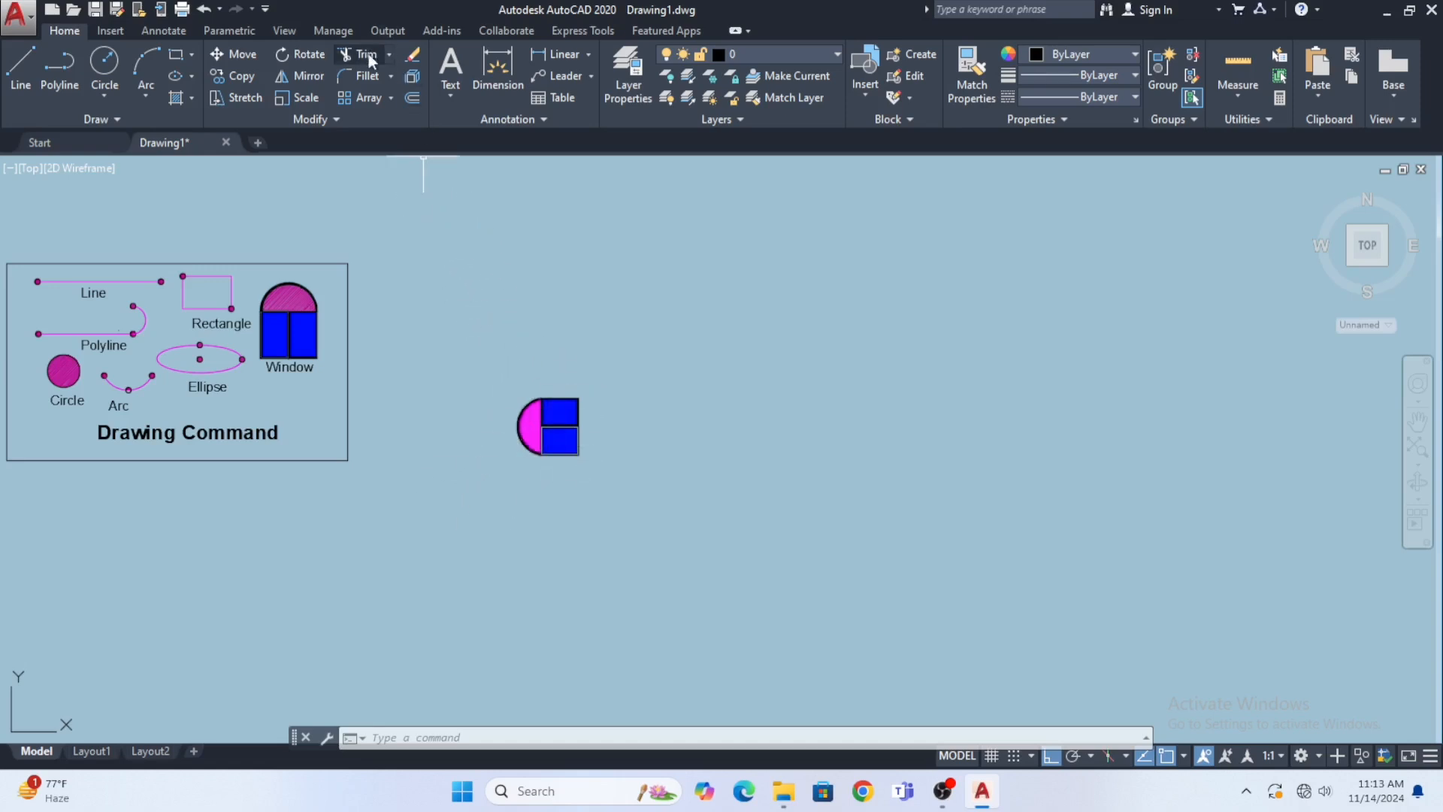
middle_click_drag(584, 347, 538, 339)
key("Escape")
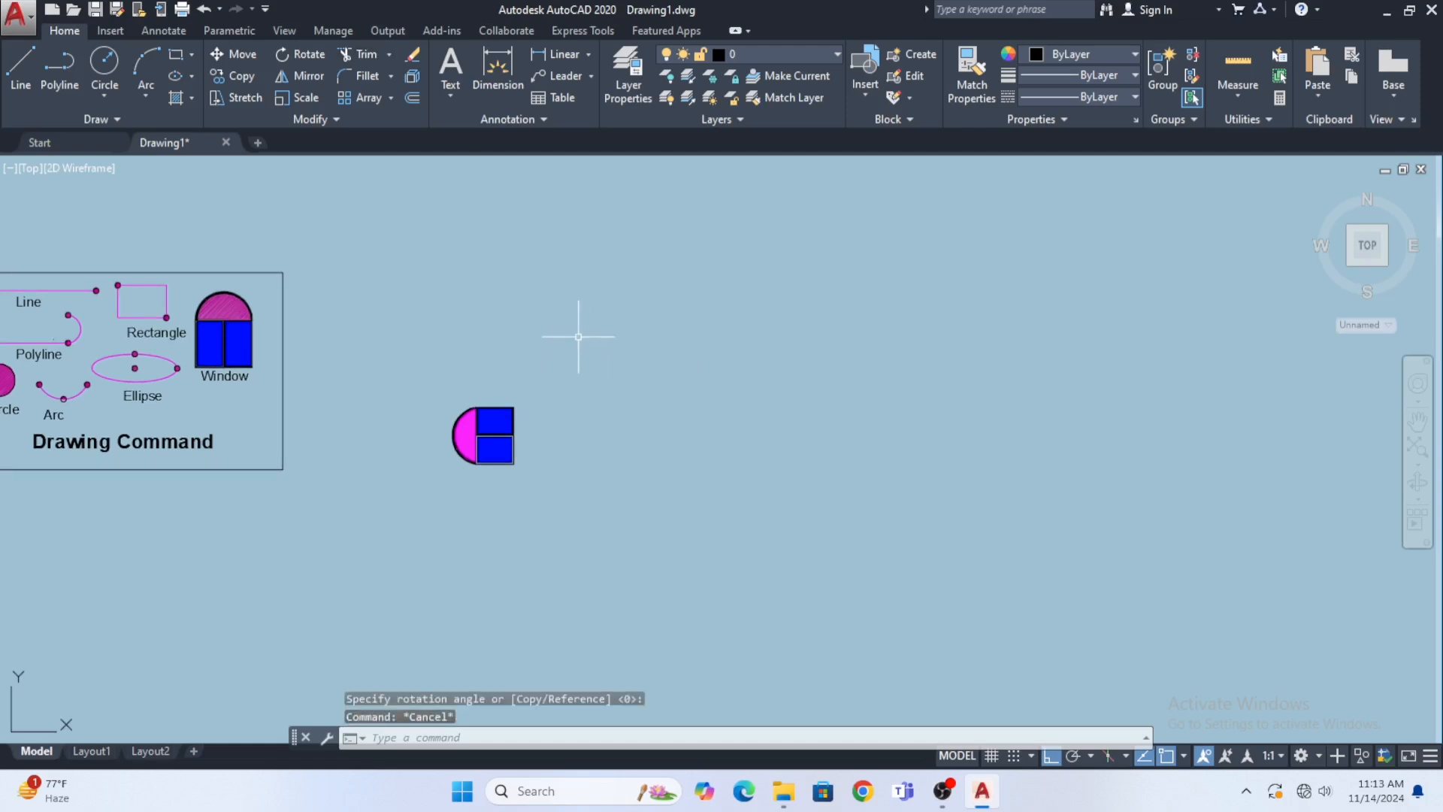
scroll(534, 409, "up", 4)
scroll(526, 368, "down", 4)
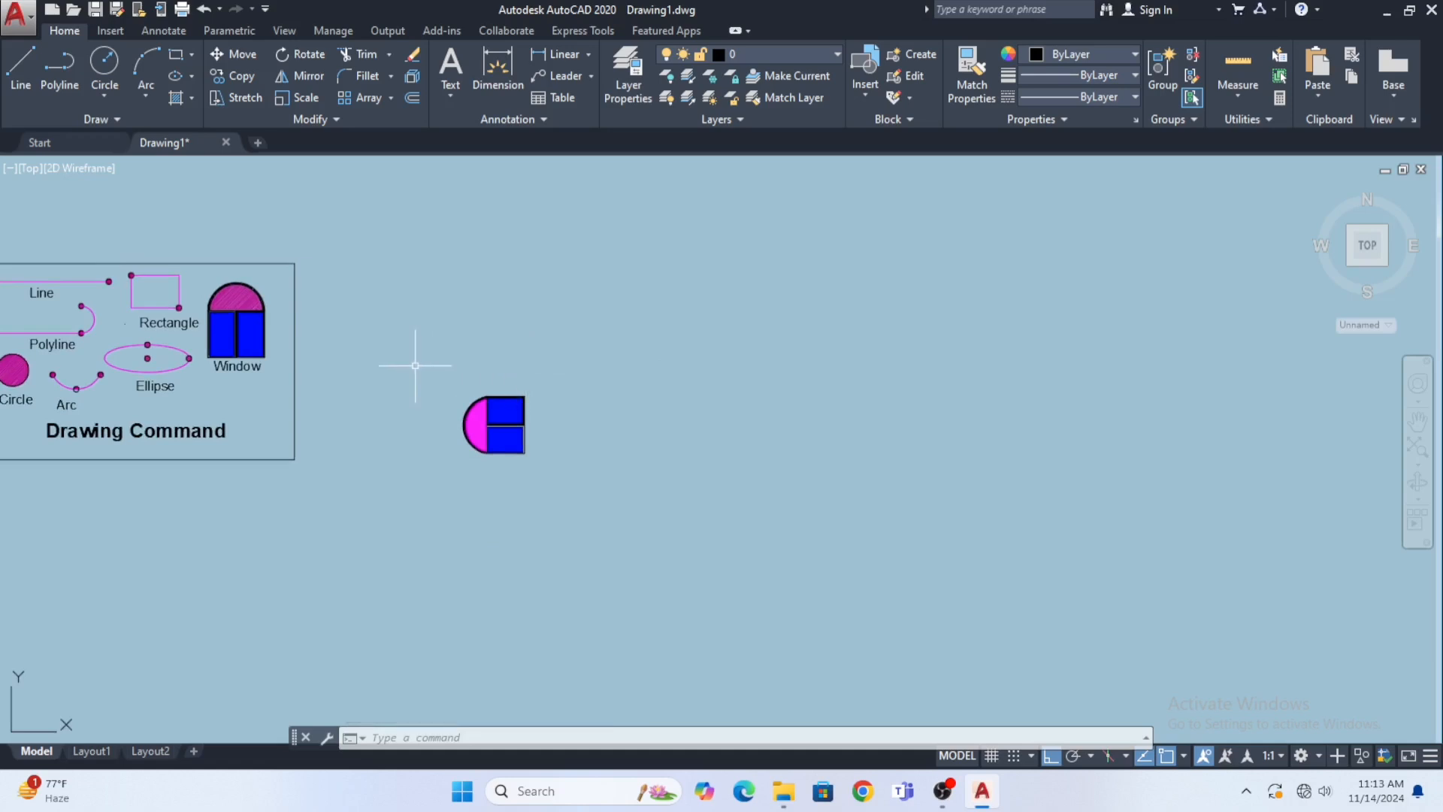
middle_click_drag(415, 366, 484, 348)
Step: Try to trim the right edge of the Drawing Command frame by picking it directly at Trim's cutting-edge selection
left_click(330, 243)
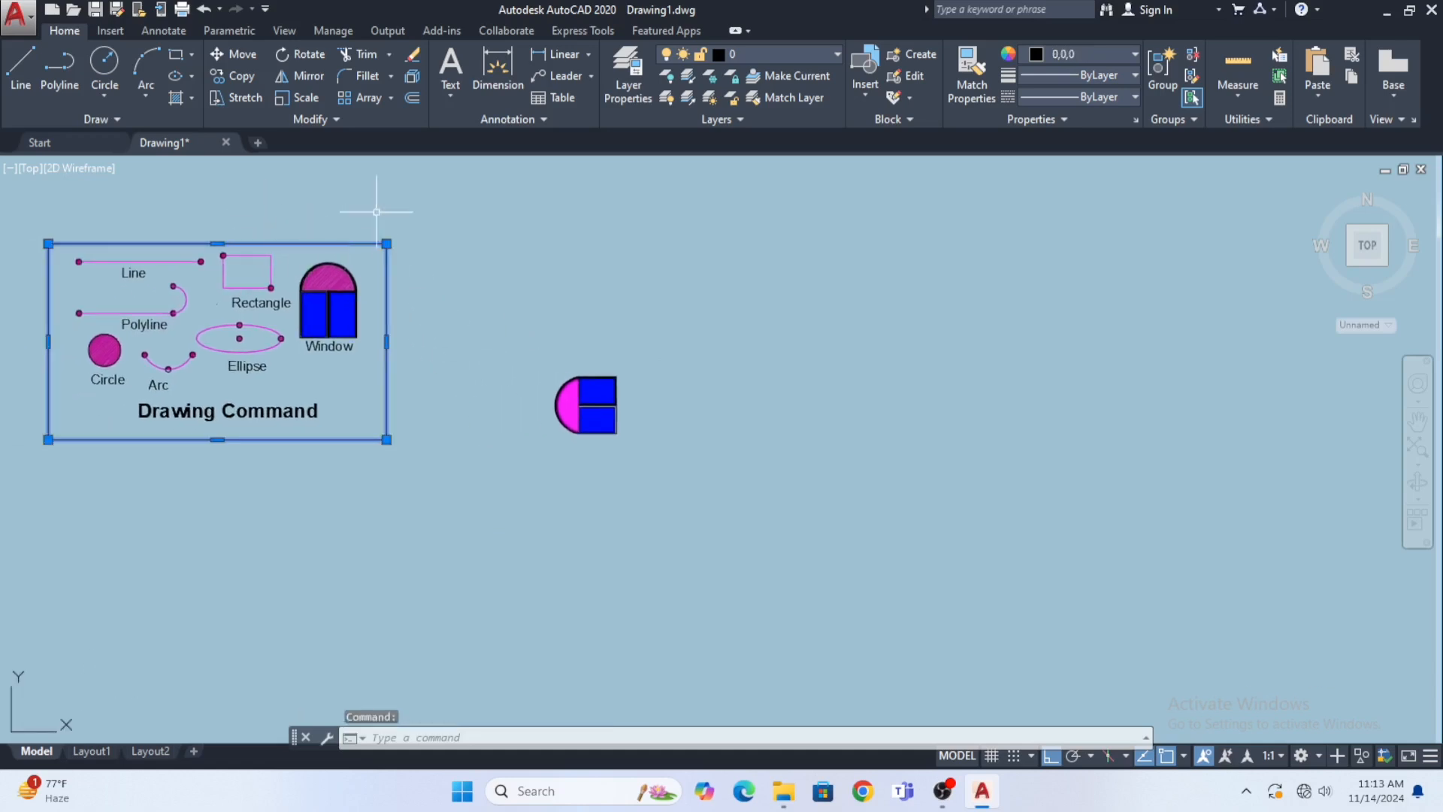
key("Escape")
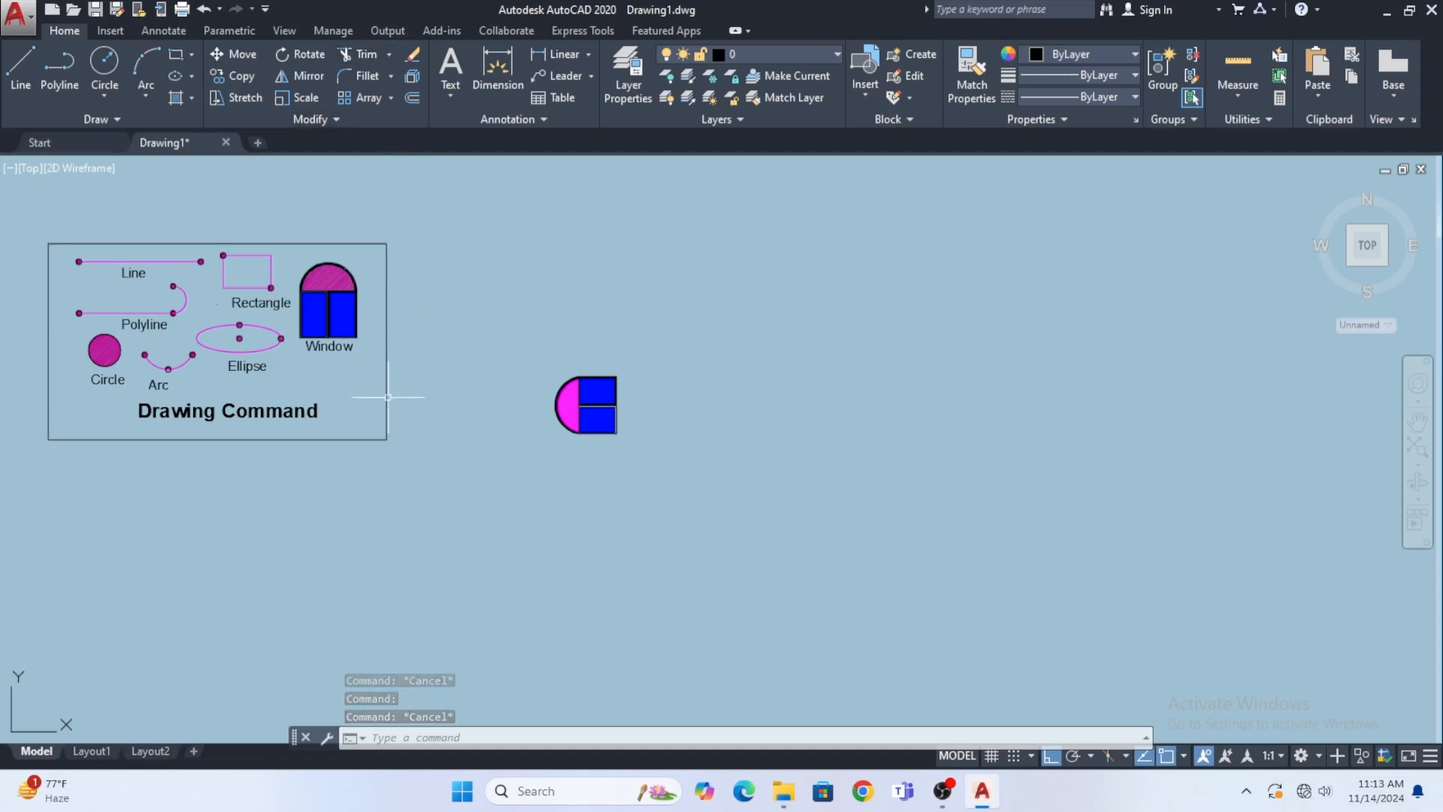
left_click(364, 57)
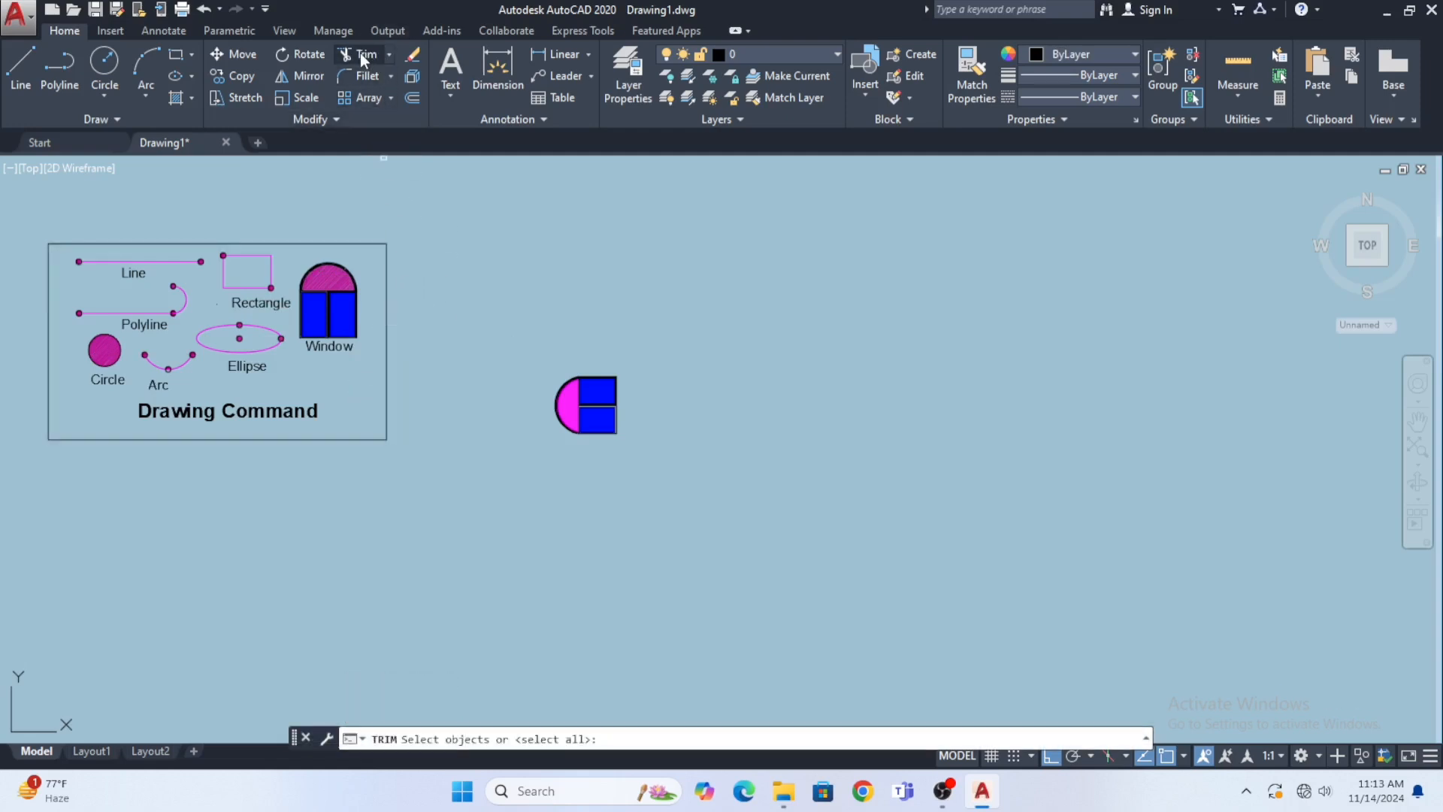
left_click(387, 364)
left_click(387, 365)
left_click(387, 365)
key("Escape")
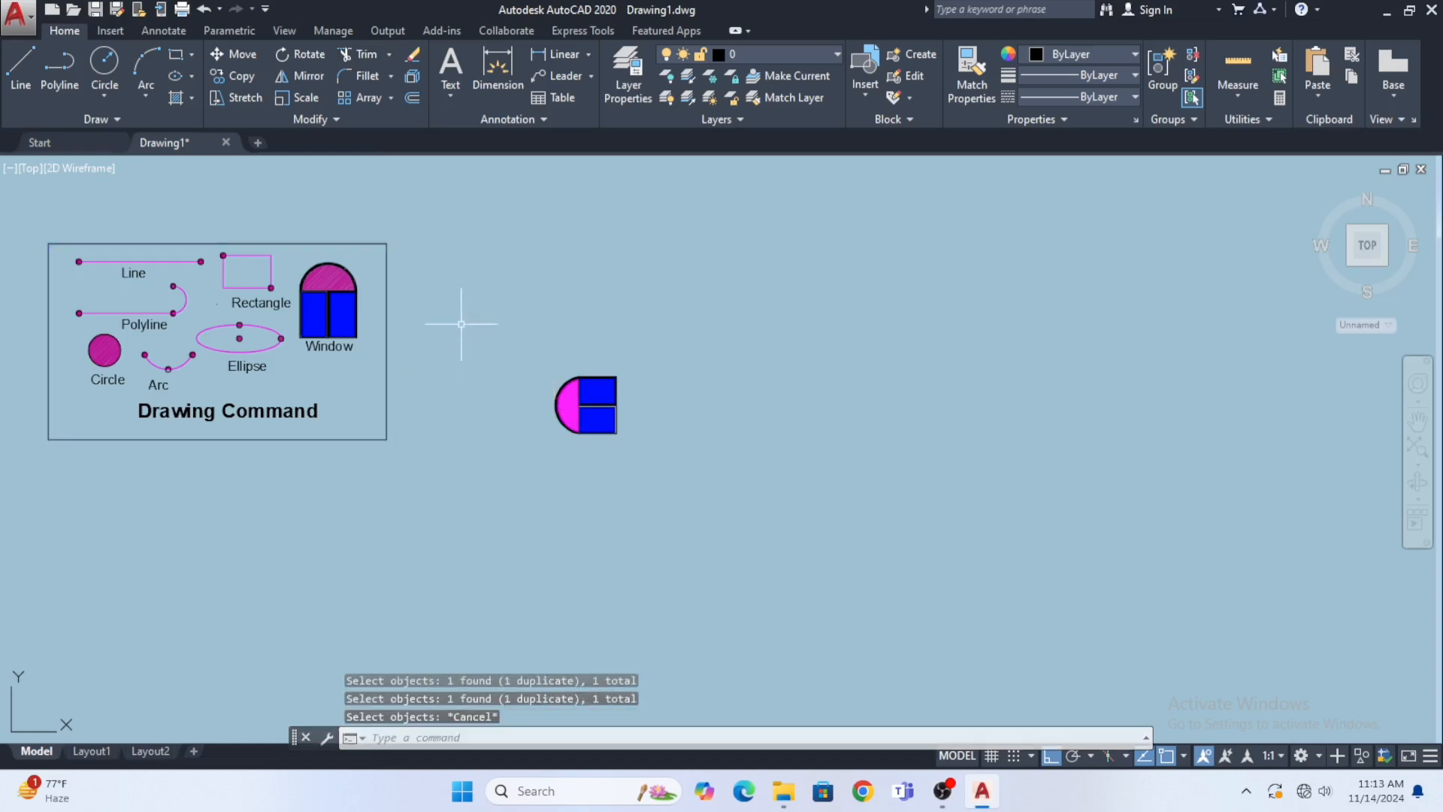
left_click(353, 54)
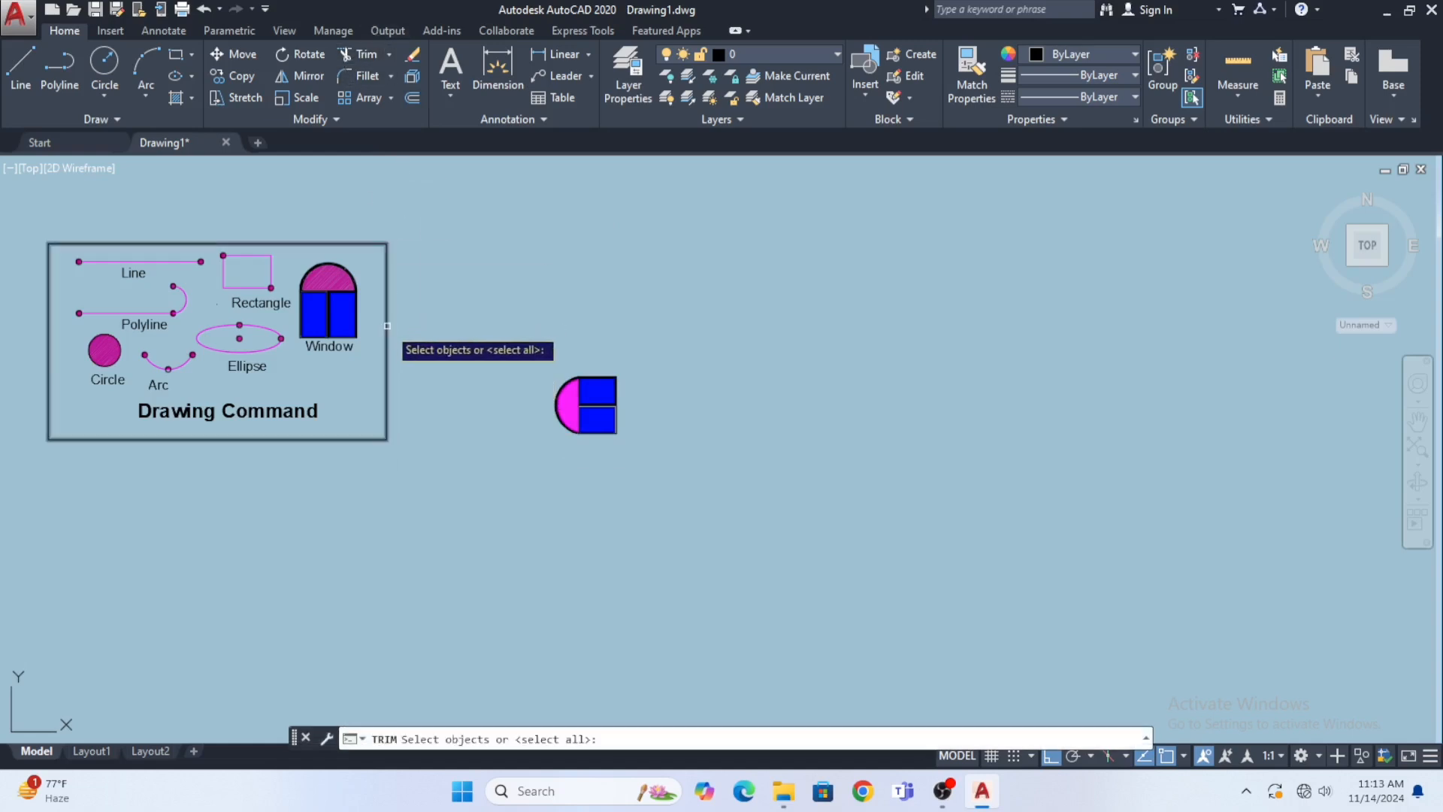
left_click(387, 325)
key("Escape")
key("Escape")
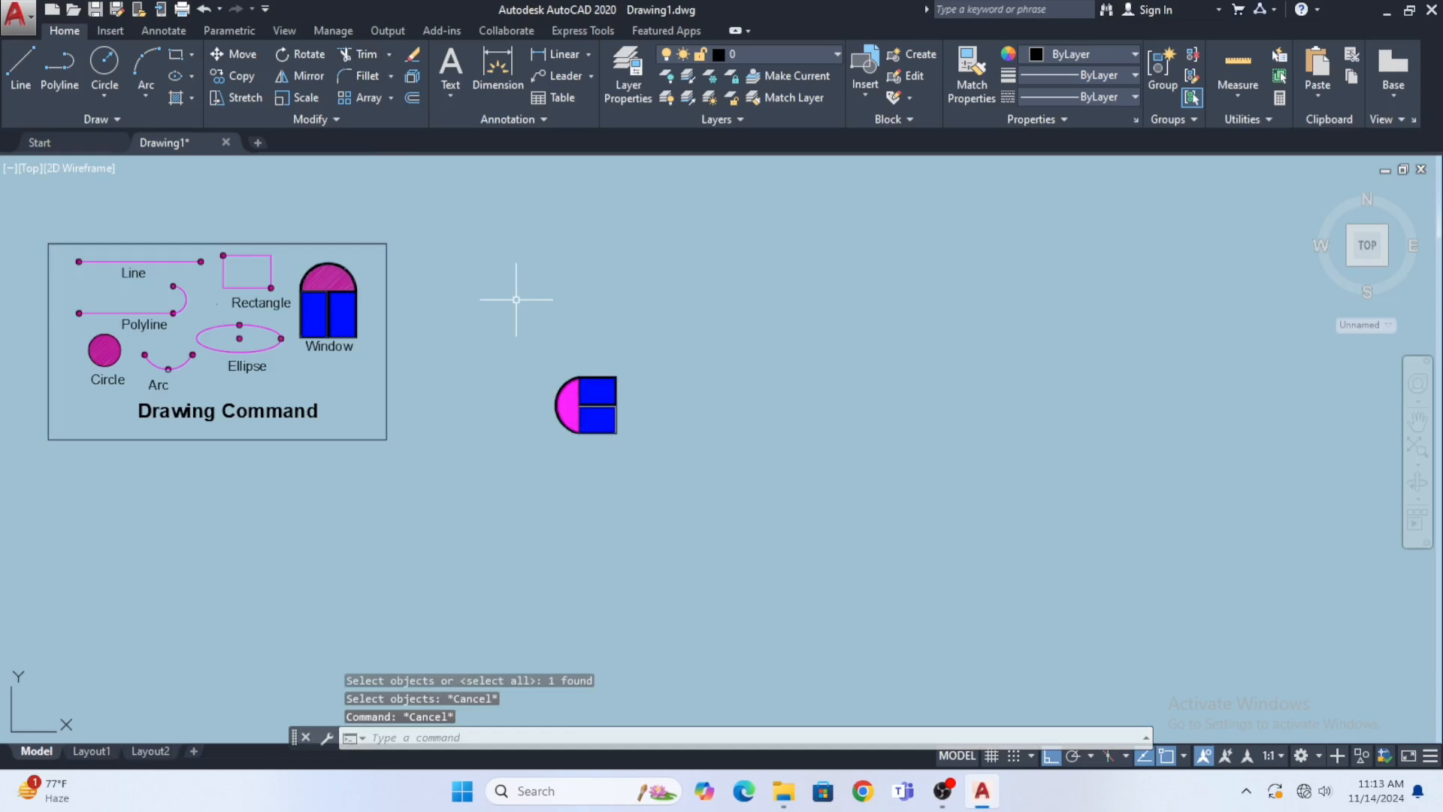
Step: Trim away the right edge of the Drawing Command frame, using all objects as cutting edges
type("tr")
key("Return")
key("Return")
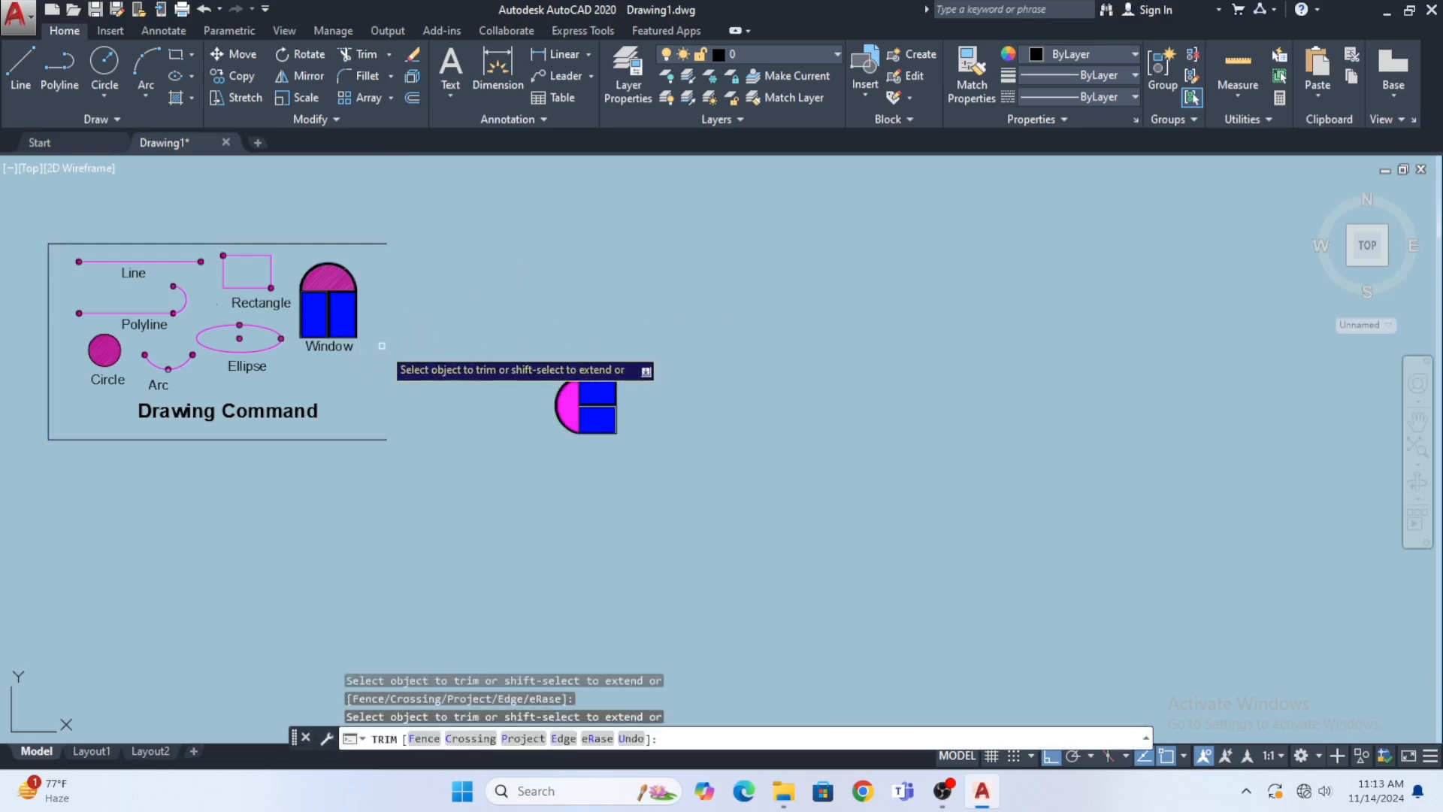
left_click(386, 359)
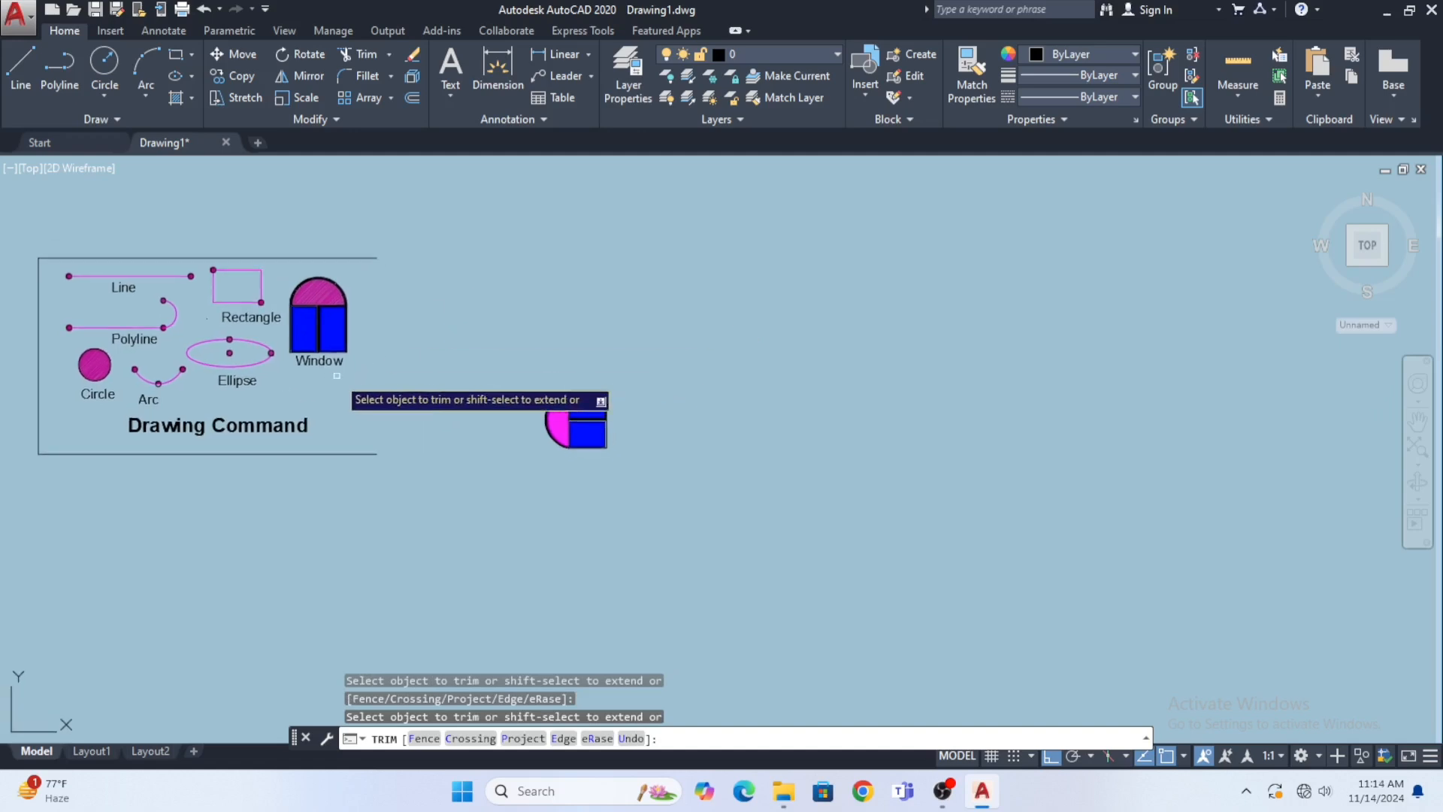
middle_click_drag(379, 368, 394, 404)
key("Escape")
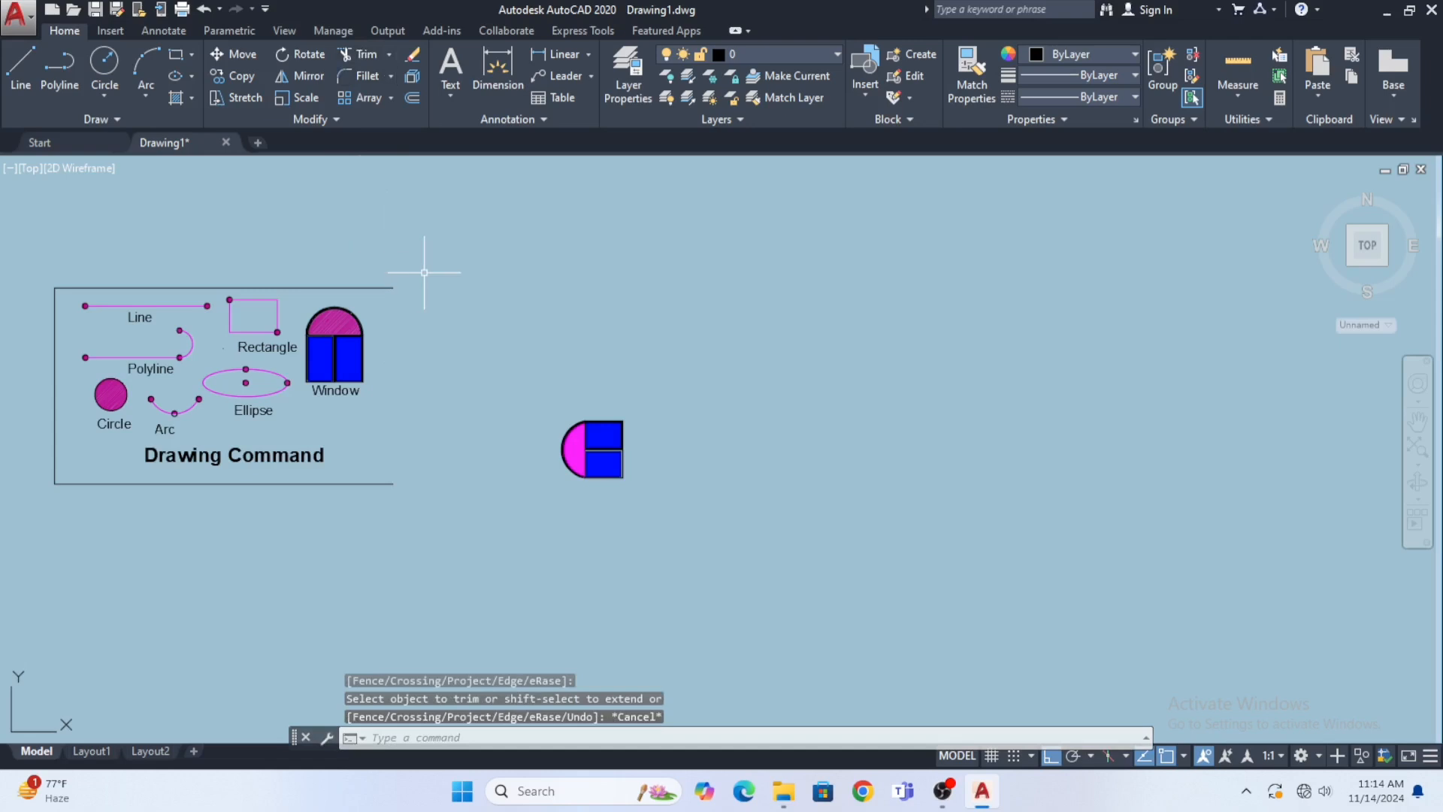
key("Escape")
key("Escape")
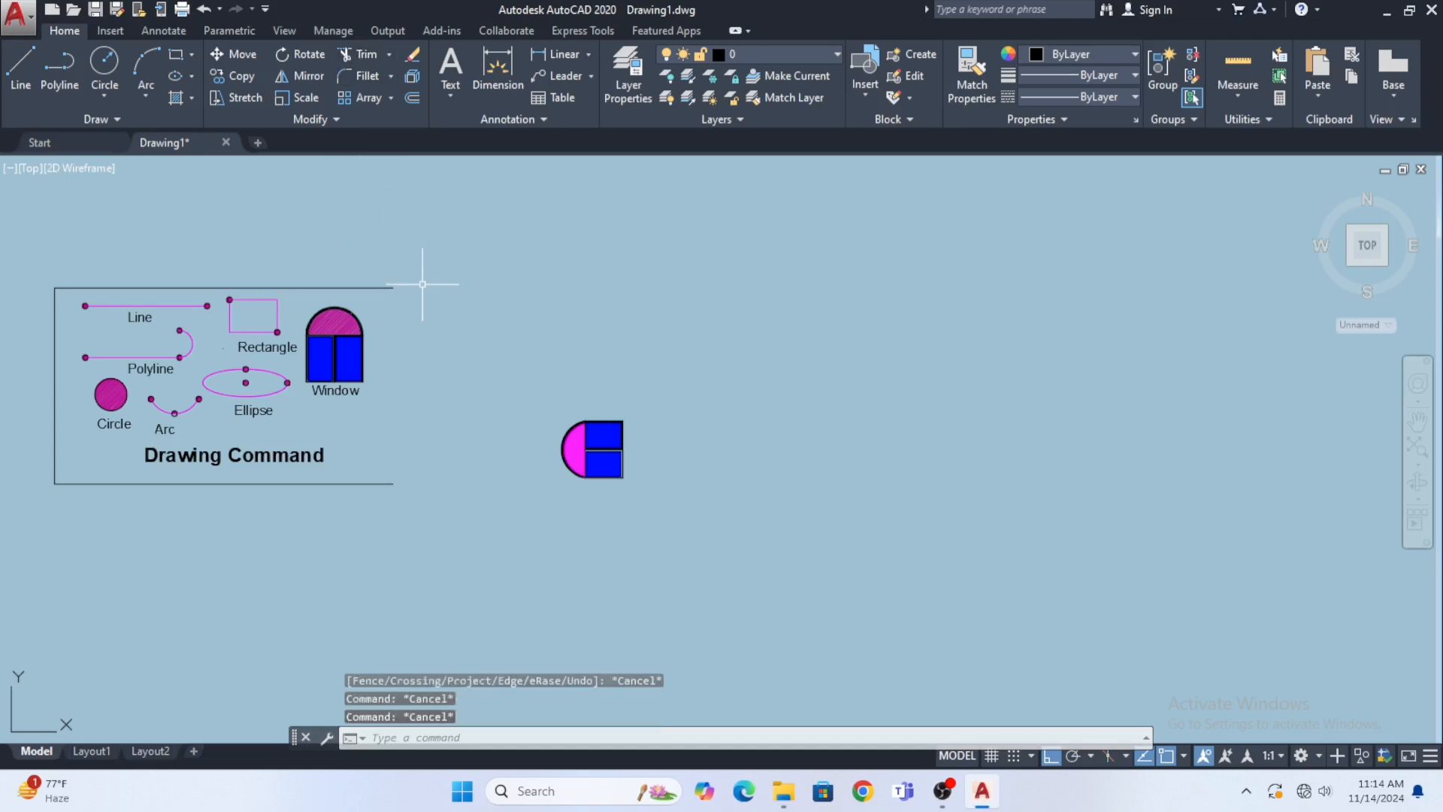
Step: Trim away the upper edge of the Drawing Command frame, with all objects as cutting edges
type("tr")
key("Return")
key("Return")
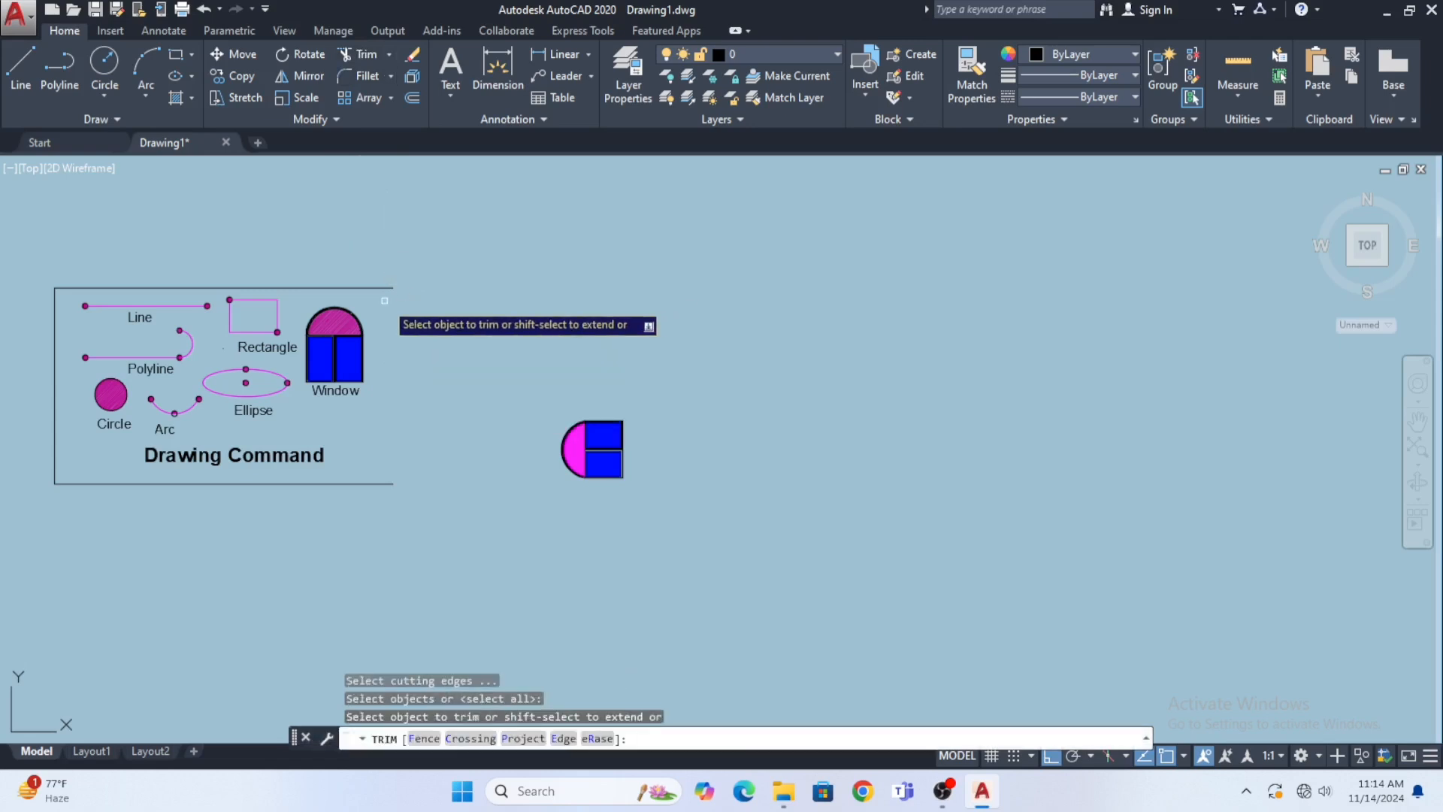
left_click(366, 288)
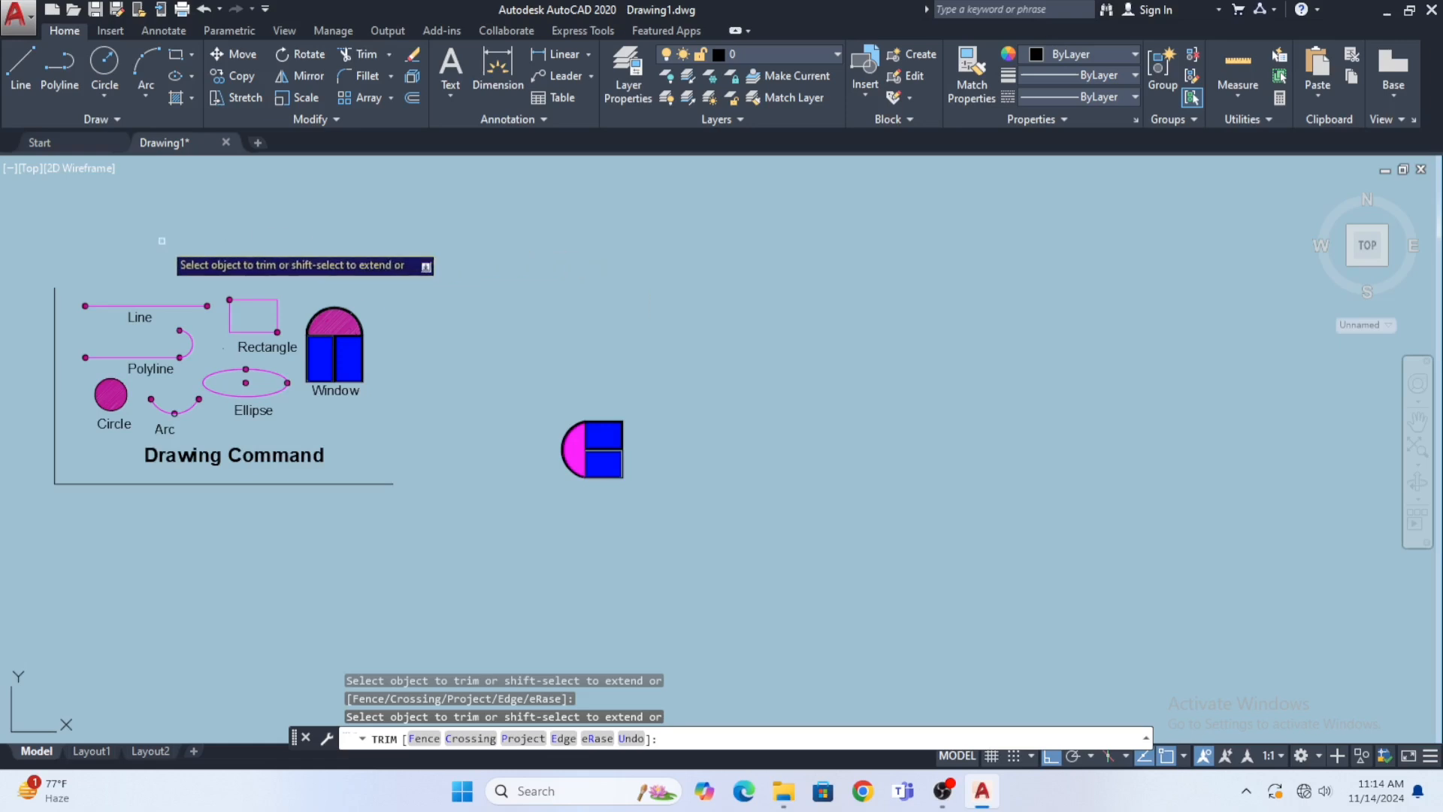
middle_click_drag(464, 333, 463, 305)
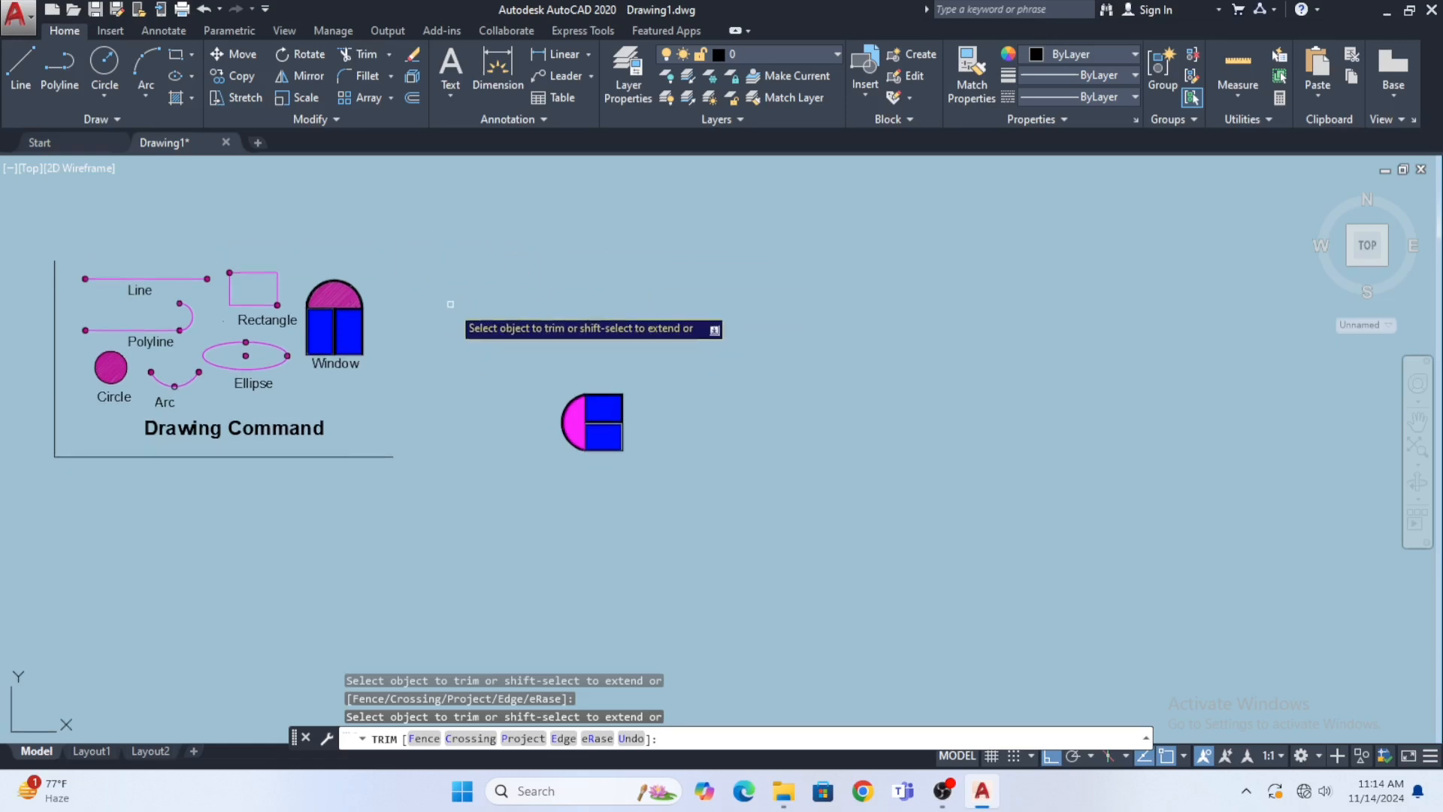
key("Escape")
middle_click_drag(299, 261, 314, 282)
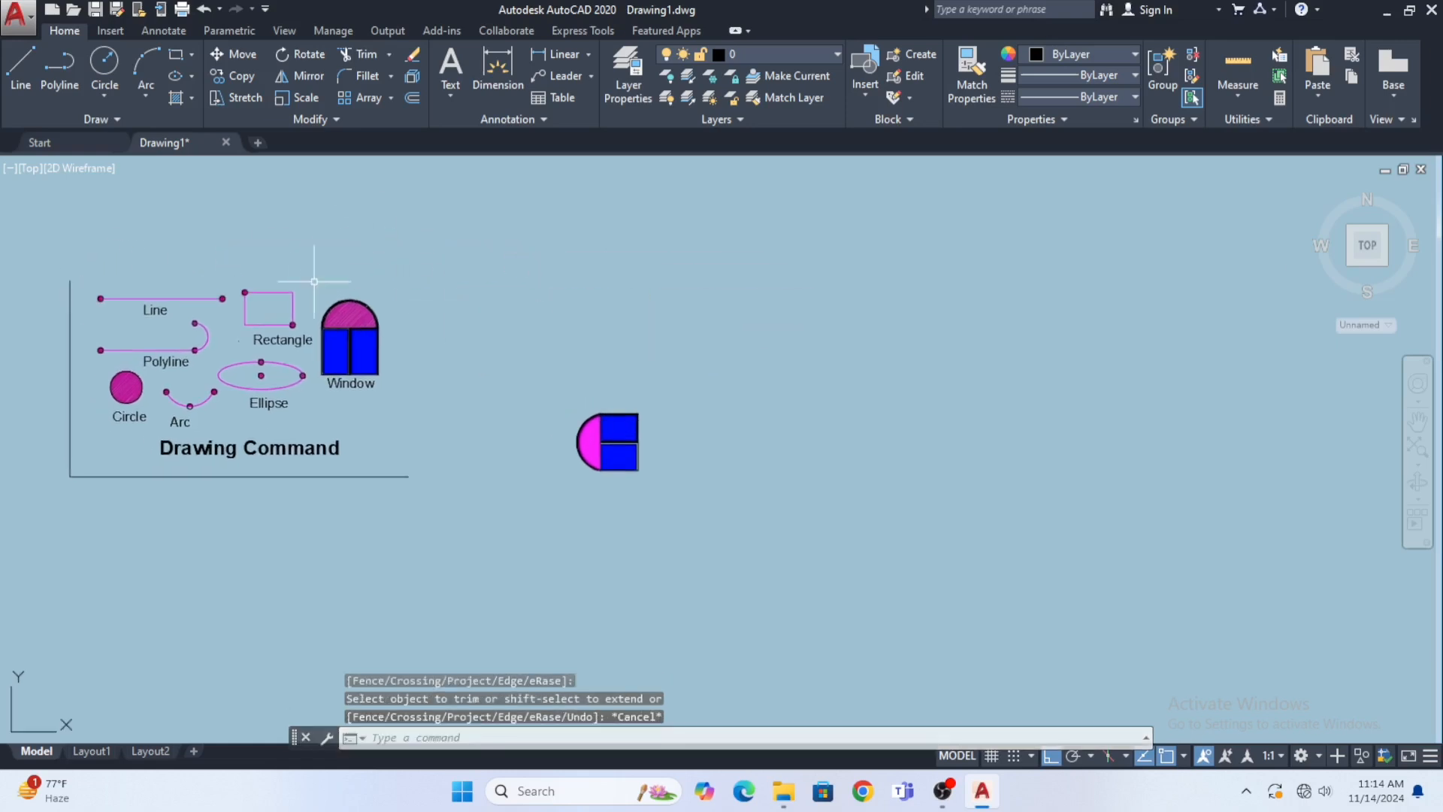
middle_click_drag(442, 263, 391, 277)
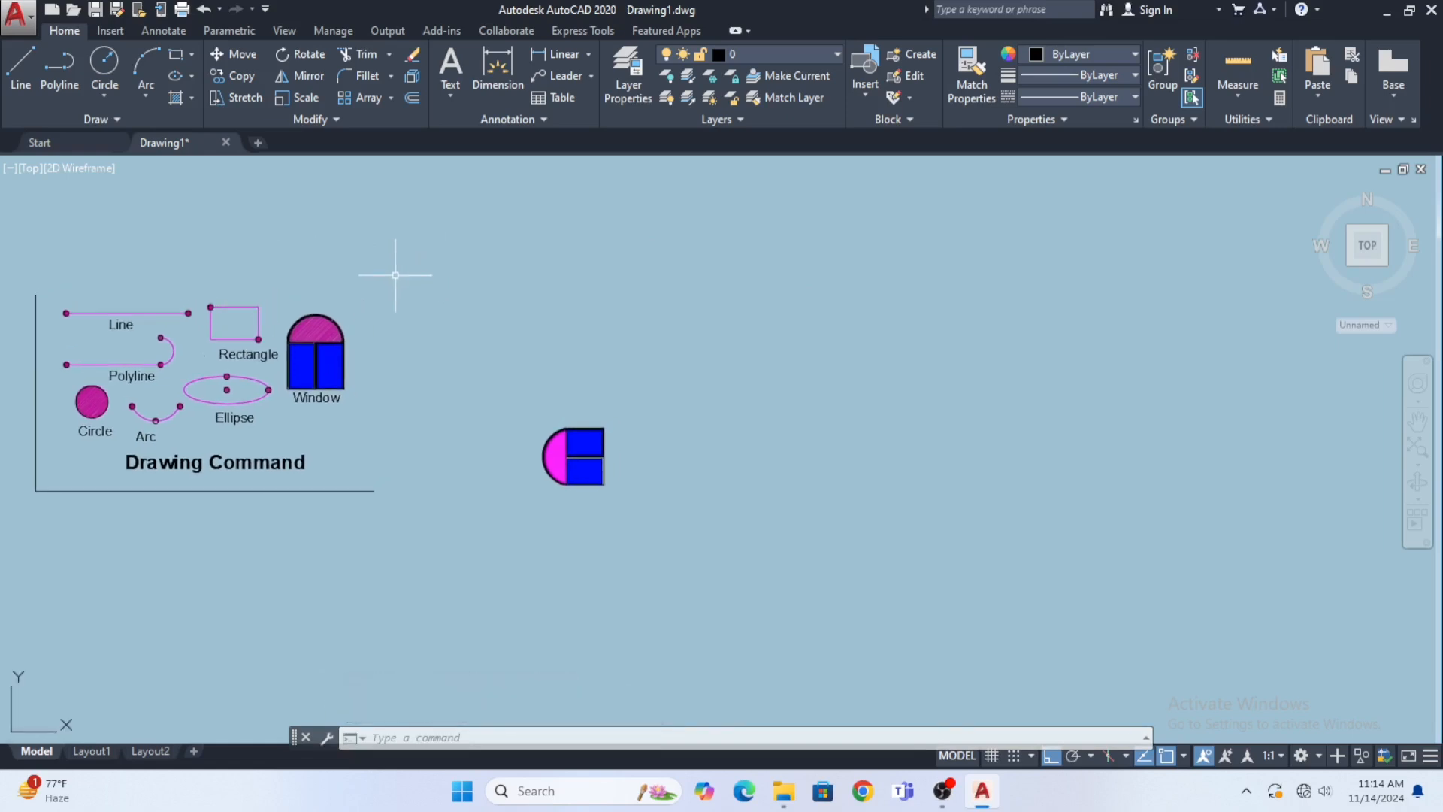
mouse_move(395, 275)
middle_mouse_down()
mouse_move(429, 265)
mouse_move(421, 312)
middle_mouse_up()
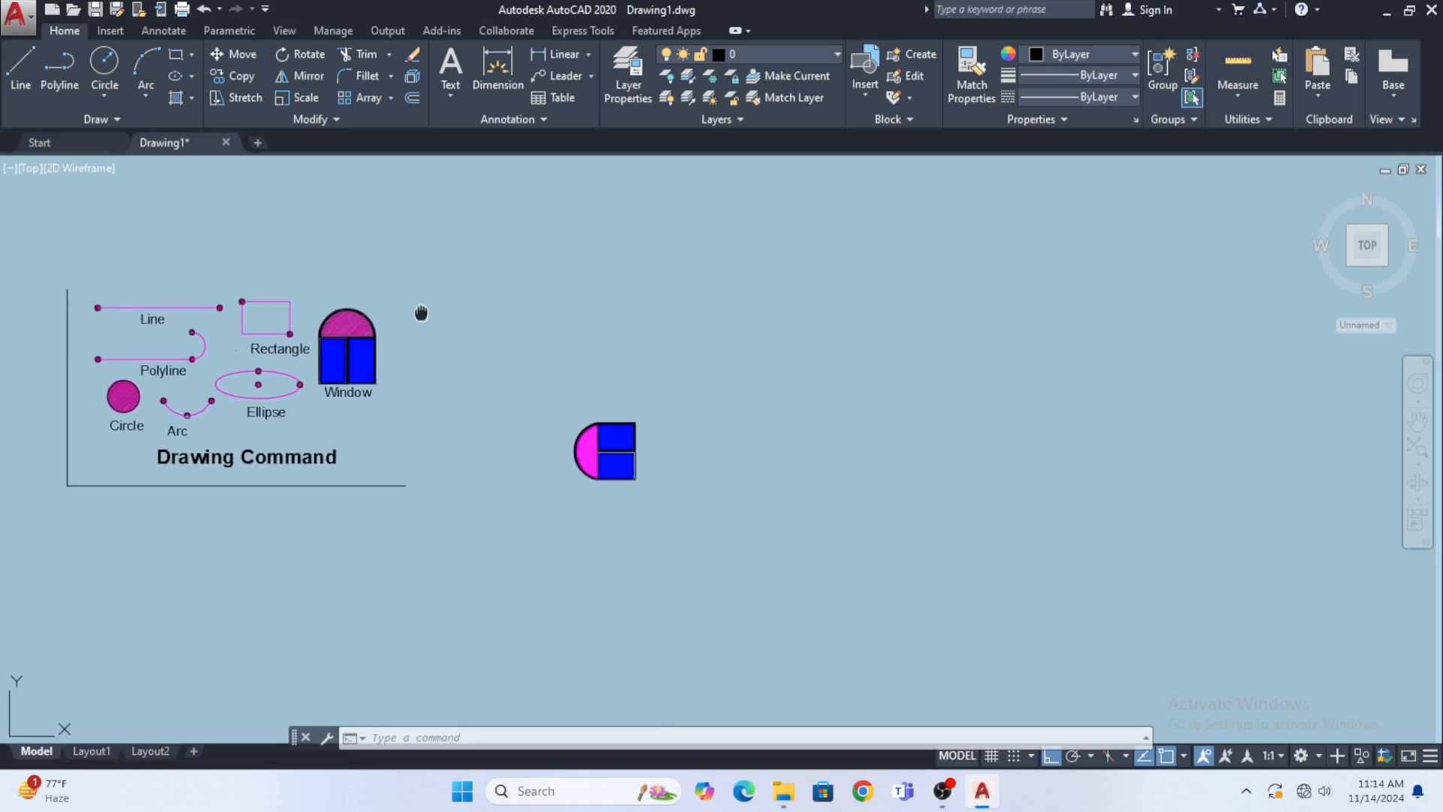
scroll(406, 300, "down", 2)
mouse_move(370, 245)
middle_mouse_down()
mouse_move(344, 296)
mouse_move(332, 284)
middle_mouse_up()
scroll(318, 228, "up", 2)
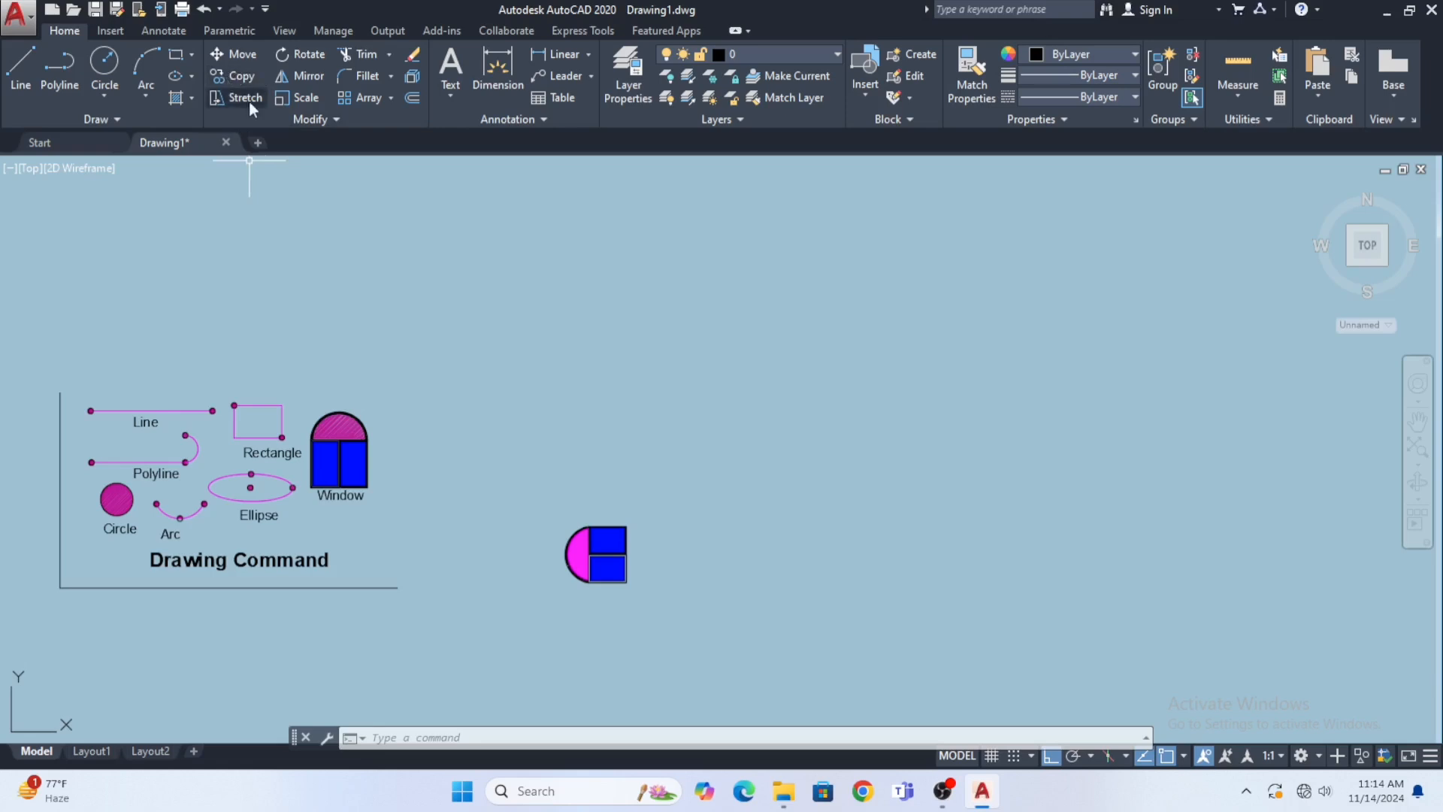
middle_click_drag(309, 194, 303, 175)
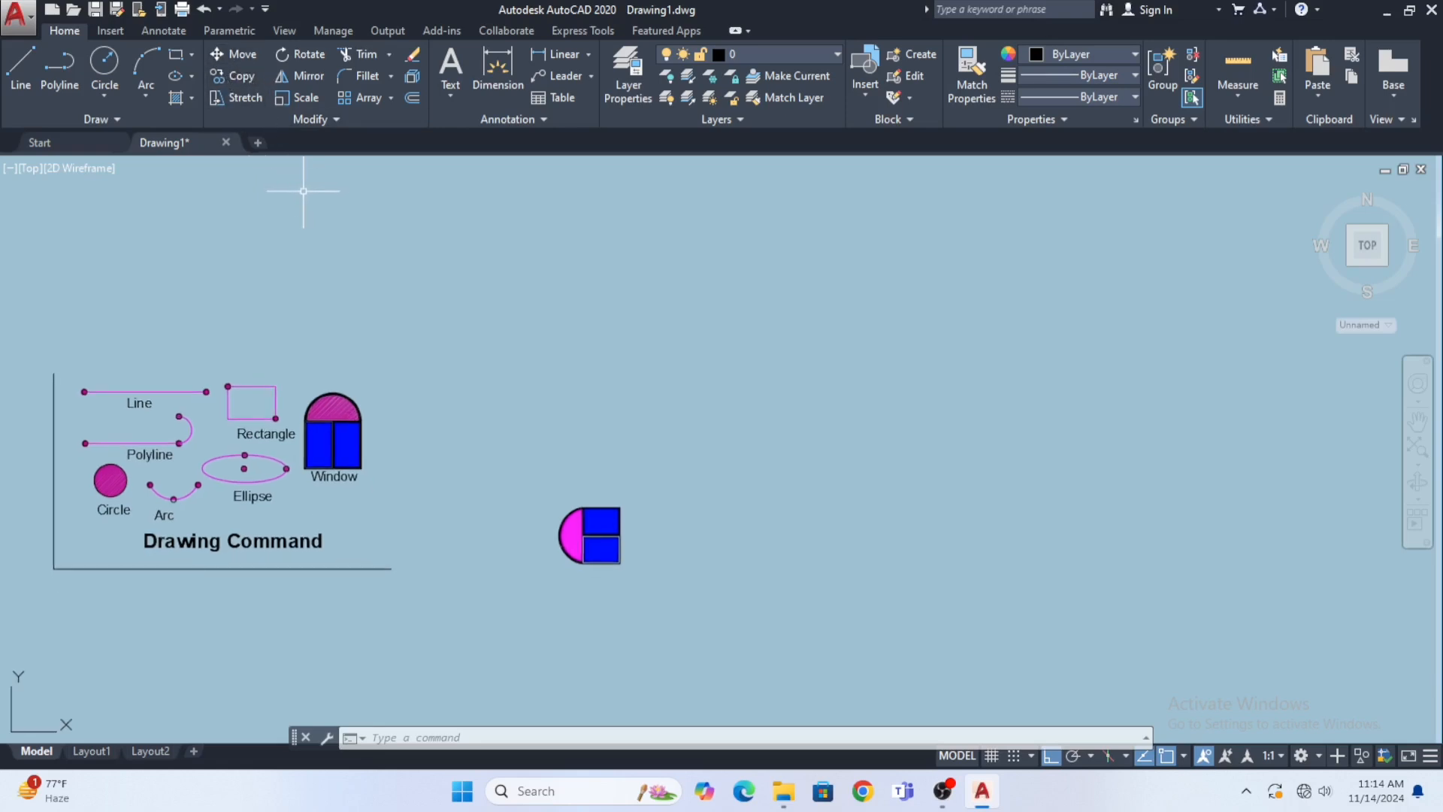
middle_click_drag(361, 276, 369, 287)
middle_click_drag(366, 351, 349, 325)
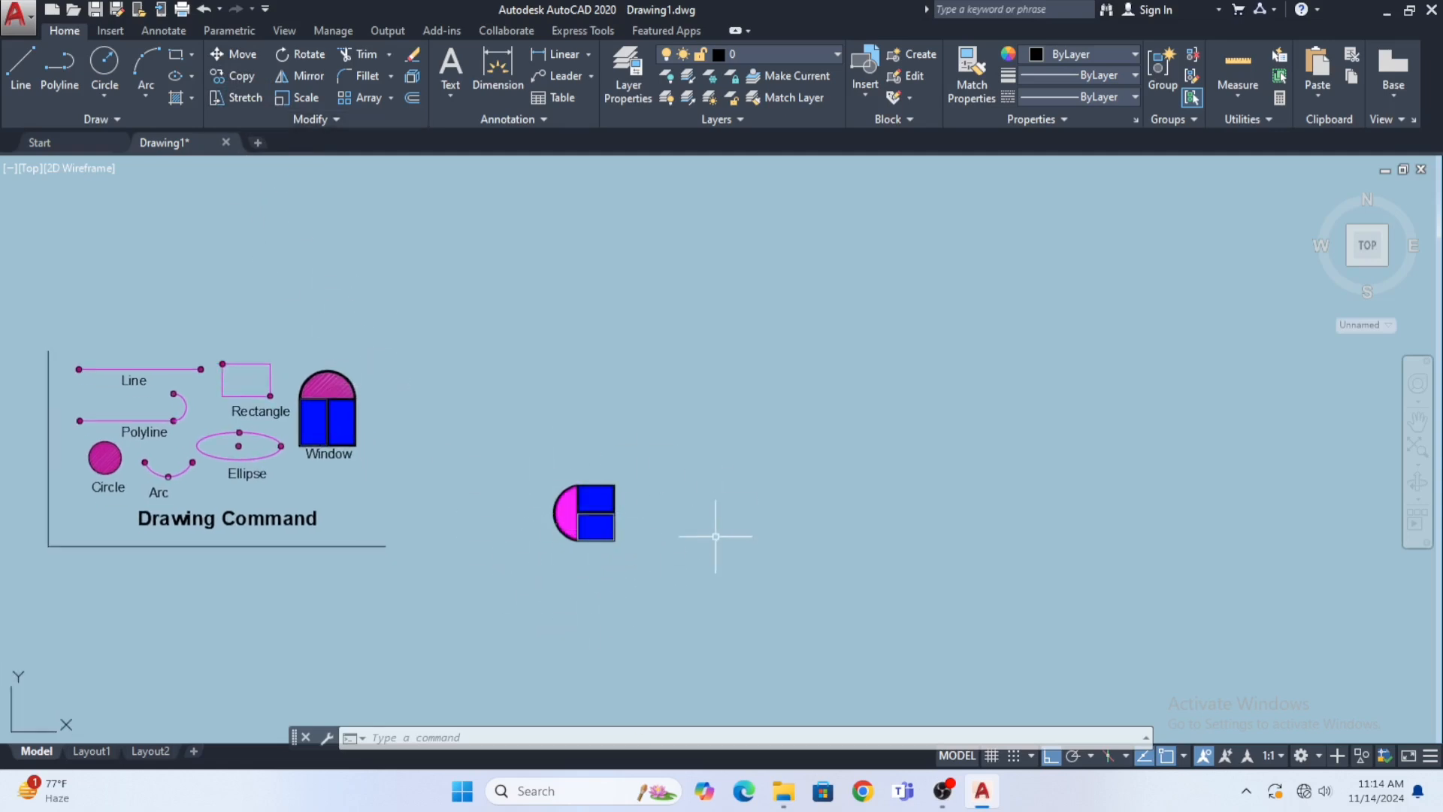
Step: Copy the rotated arched window twice in a horizontal row to its right, using its lower-right corner as base point
left_click(657, 576)
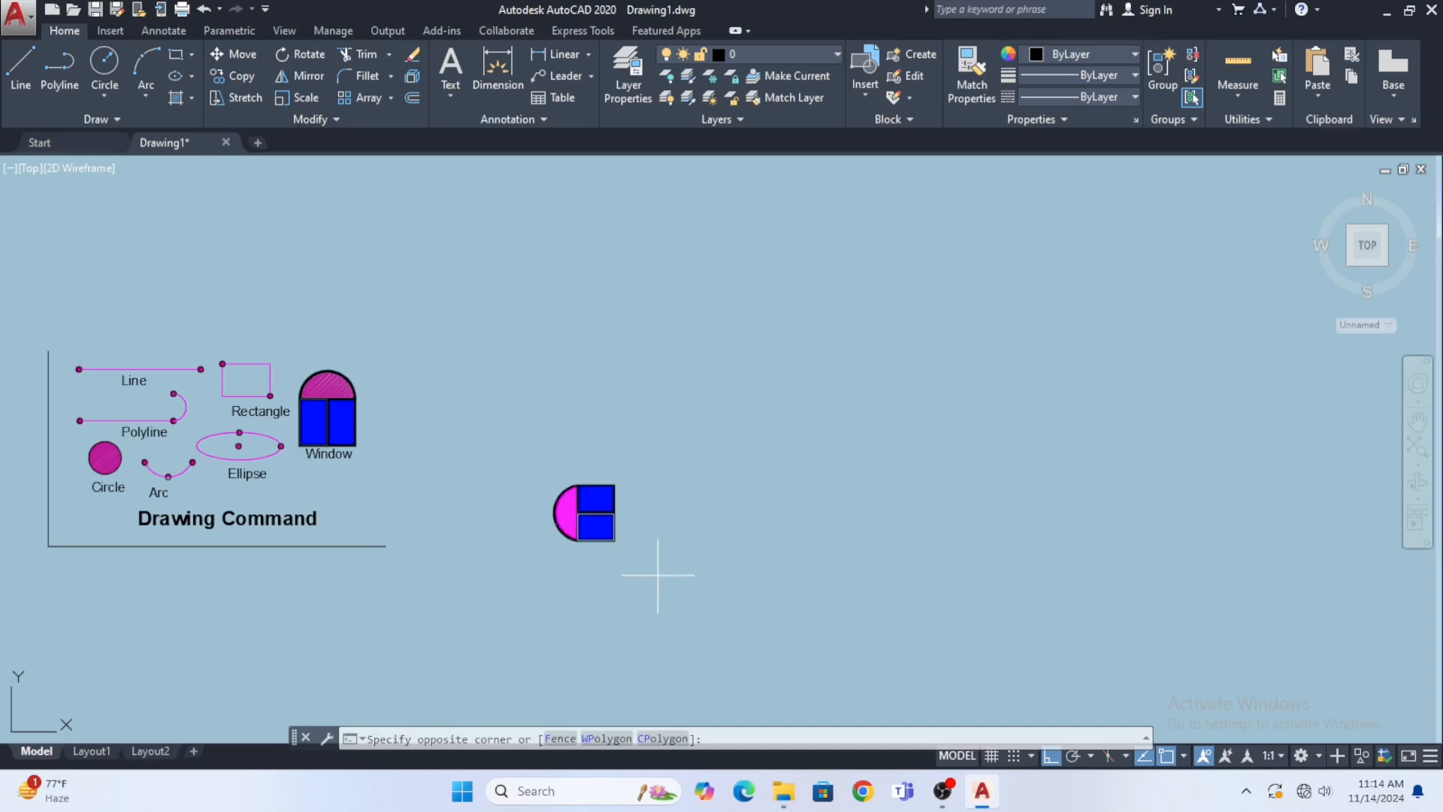
left_click(486, 441)
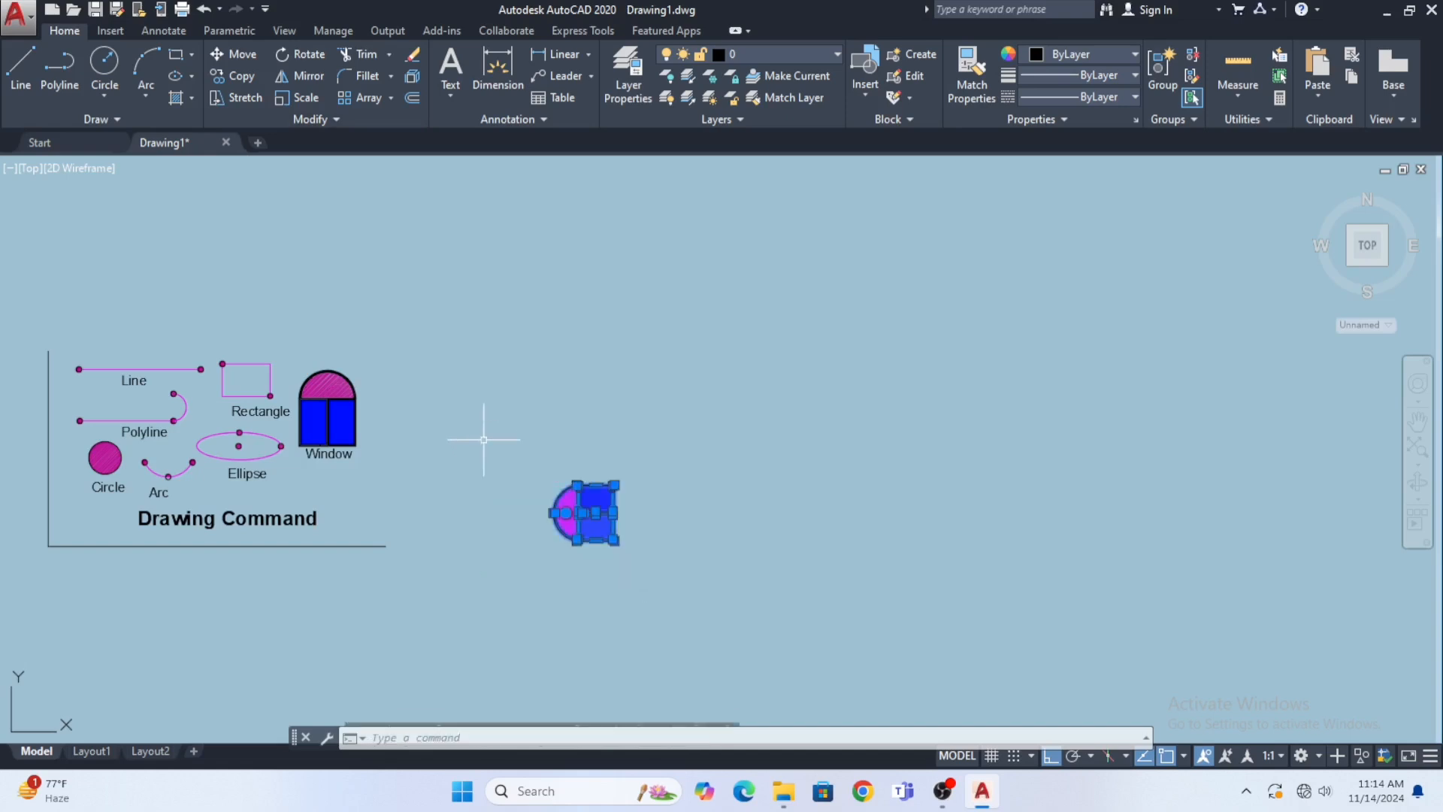
left_click(230, 76)
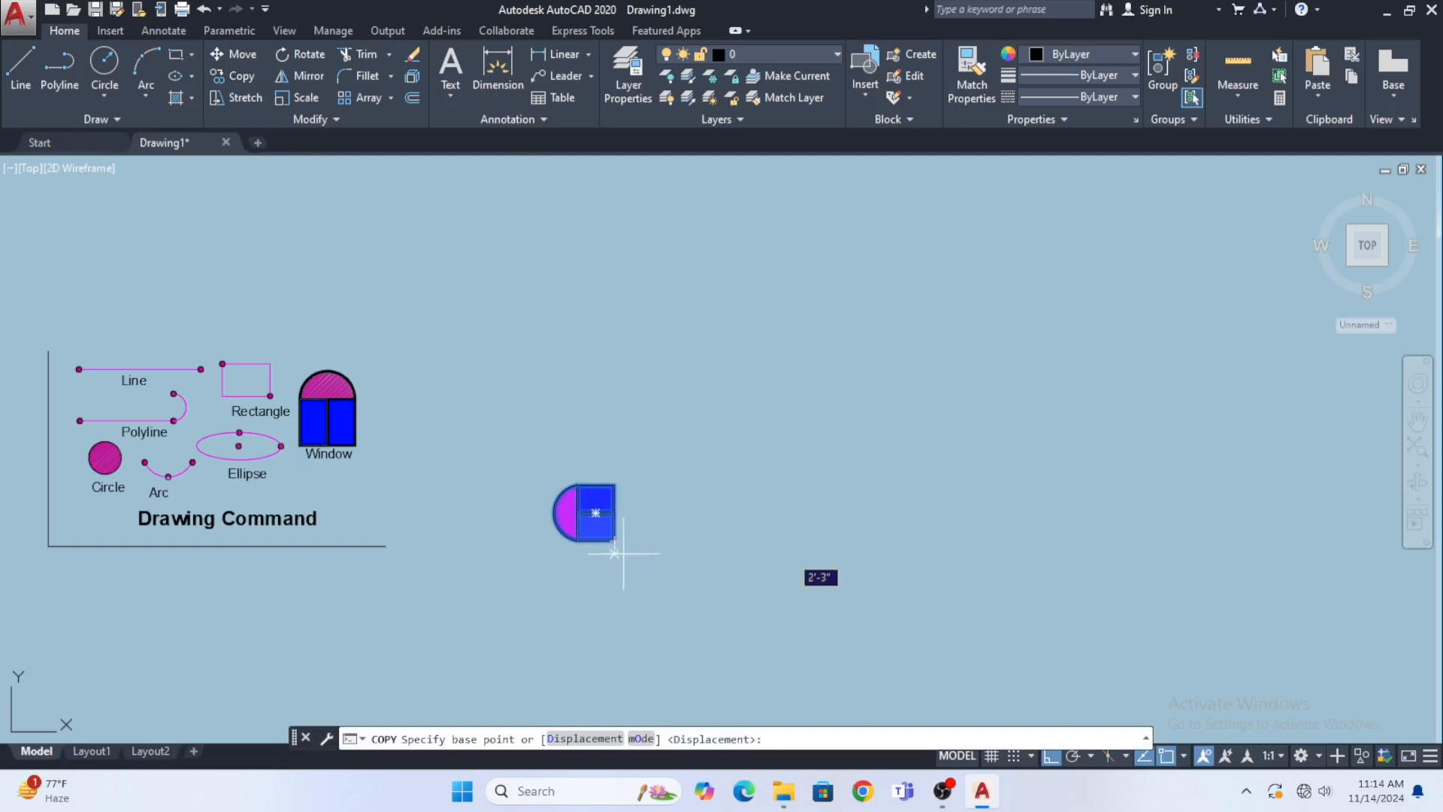
scroll(622, 553, "up", 6)
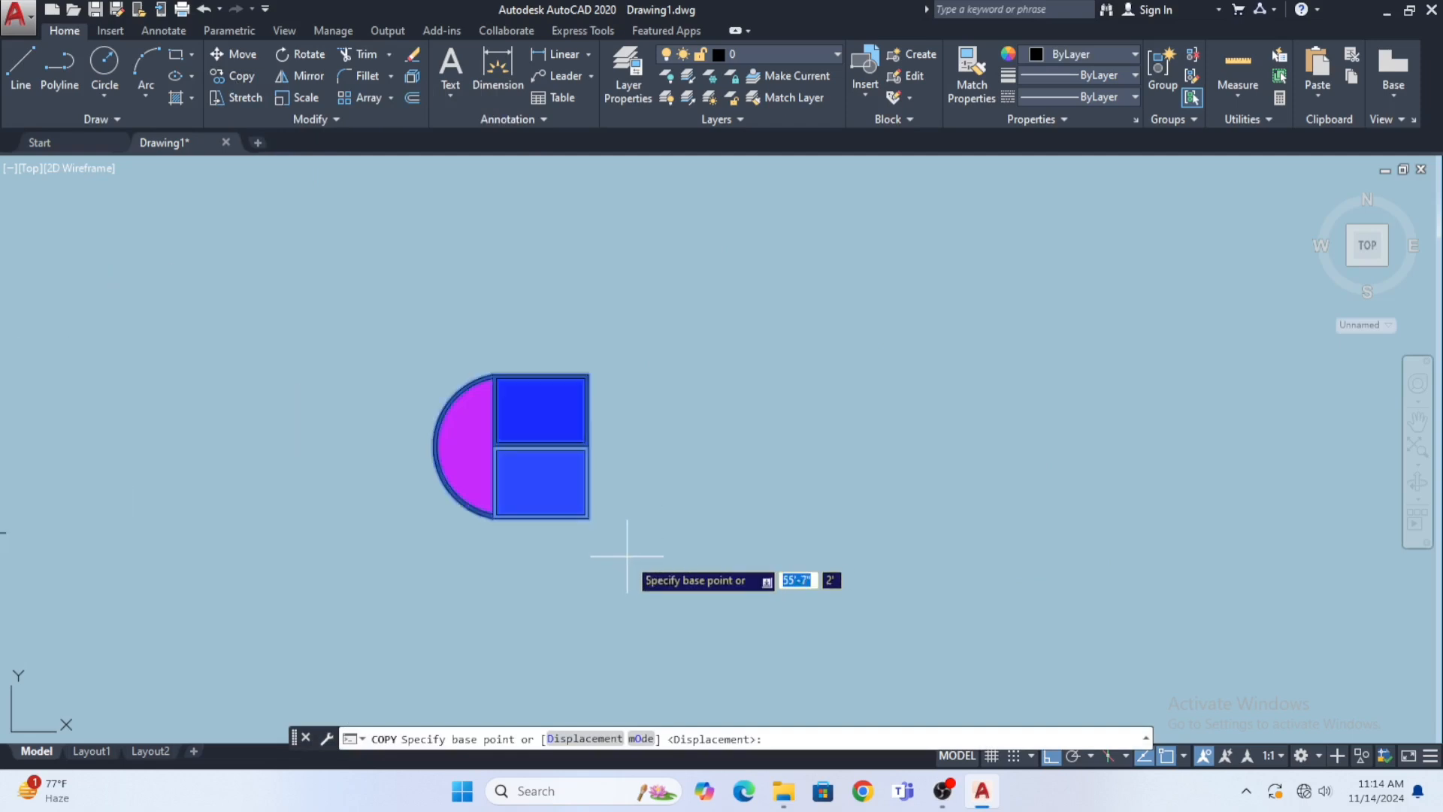
left_click(582, 517)
middle_click_drag(899, 523, 730, 518)
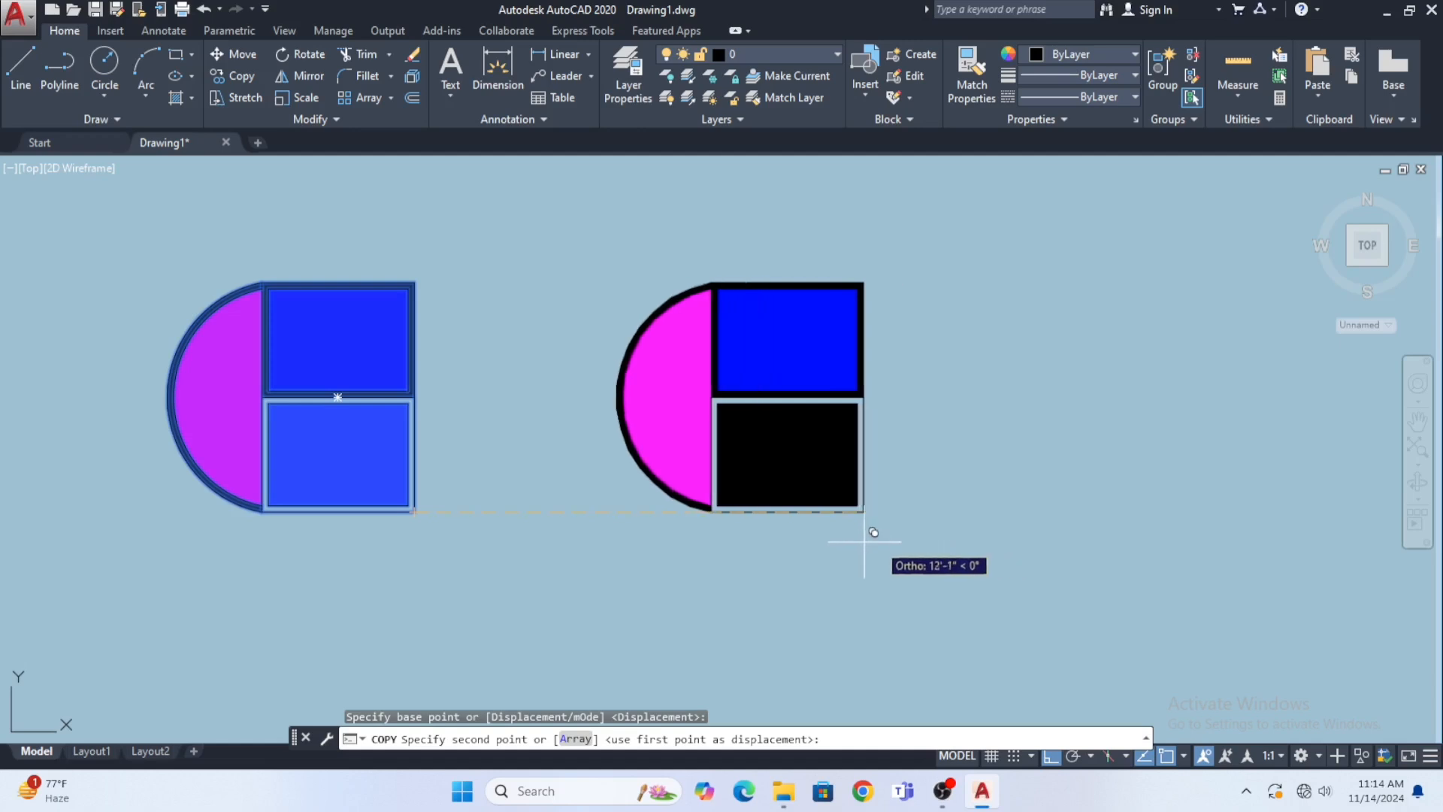
scroll(676, 563, "down", 4)
left_click(772, 543)
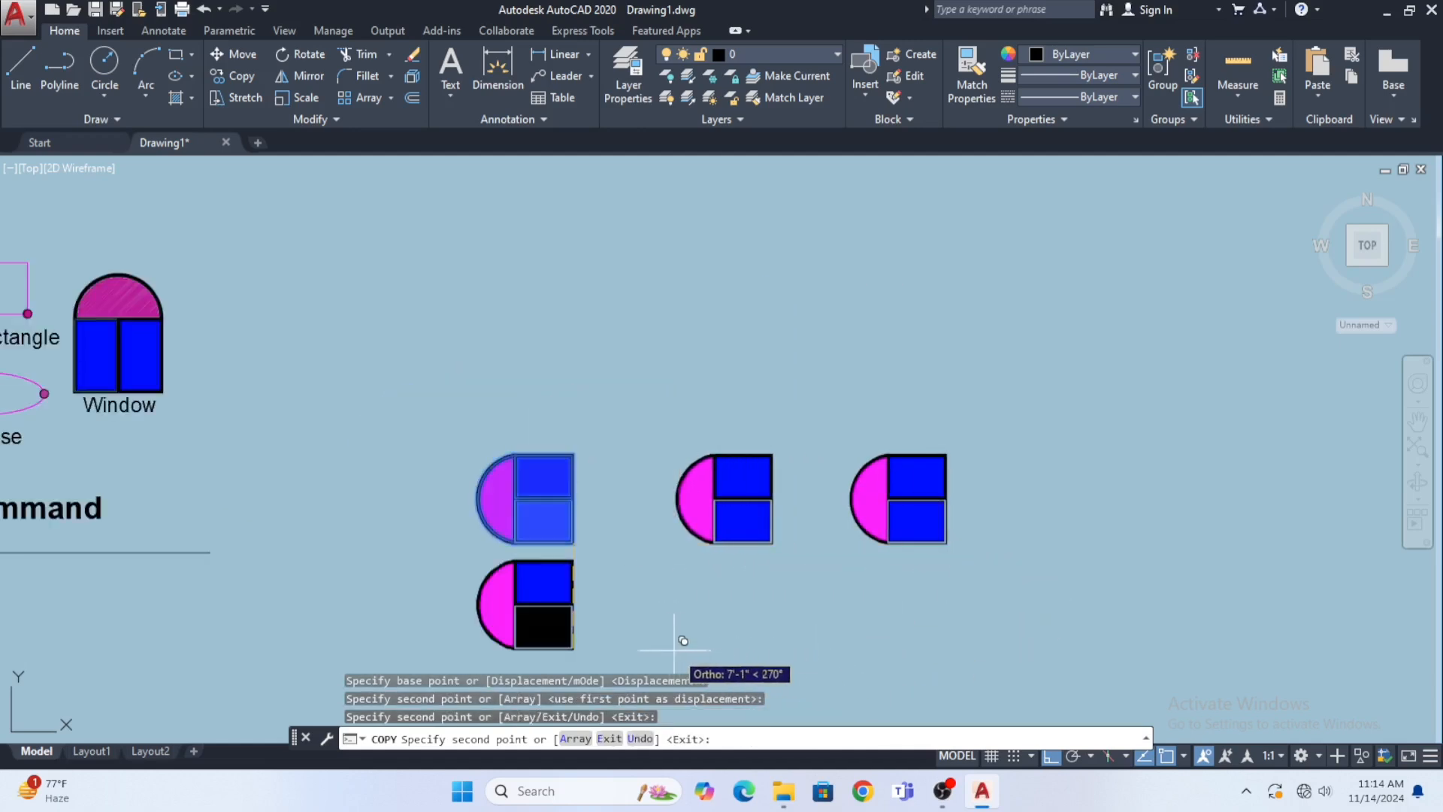
key("Escape")
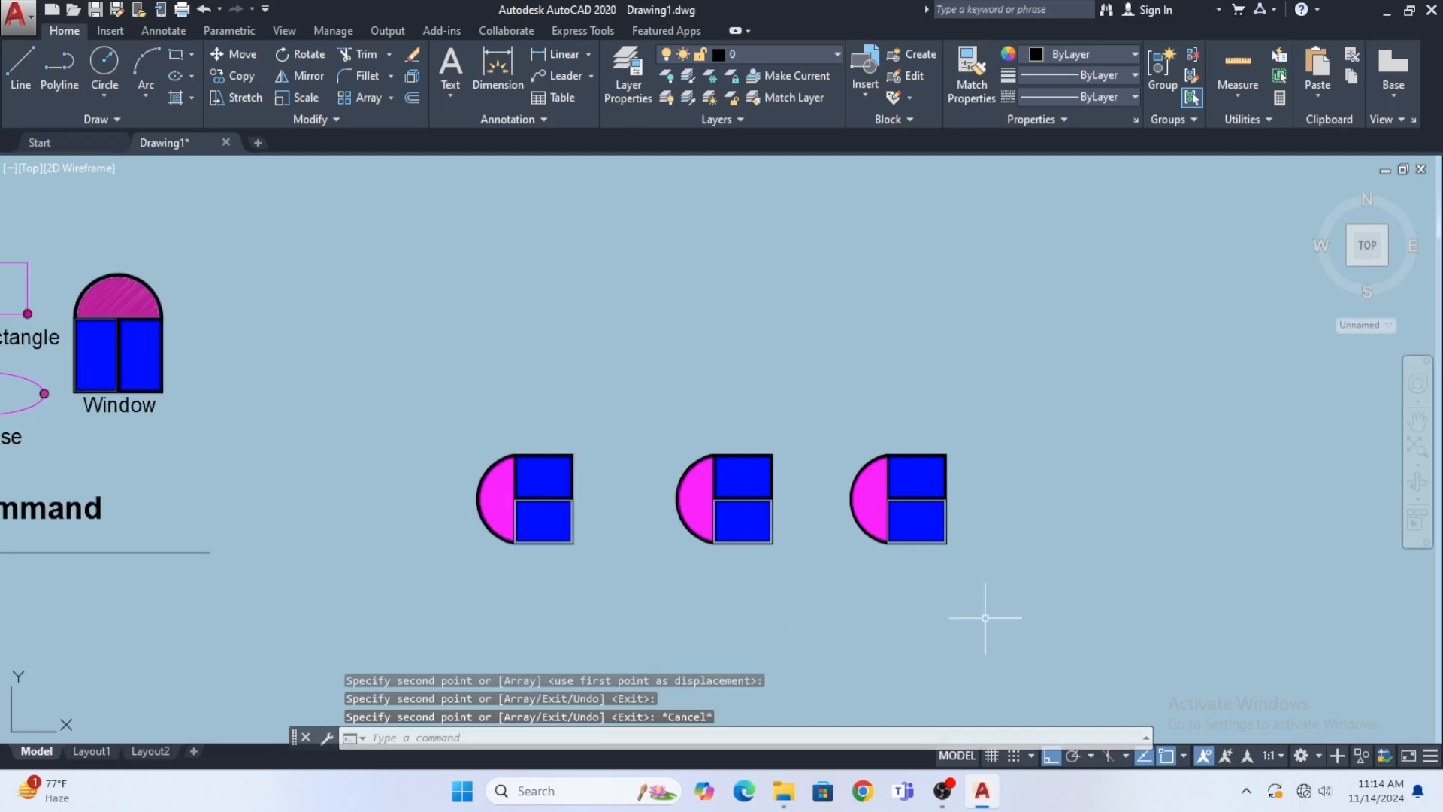
middle_click_drag(638, 547, 666, 540)
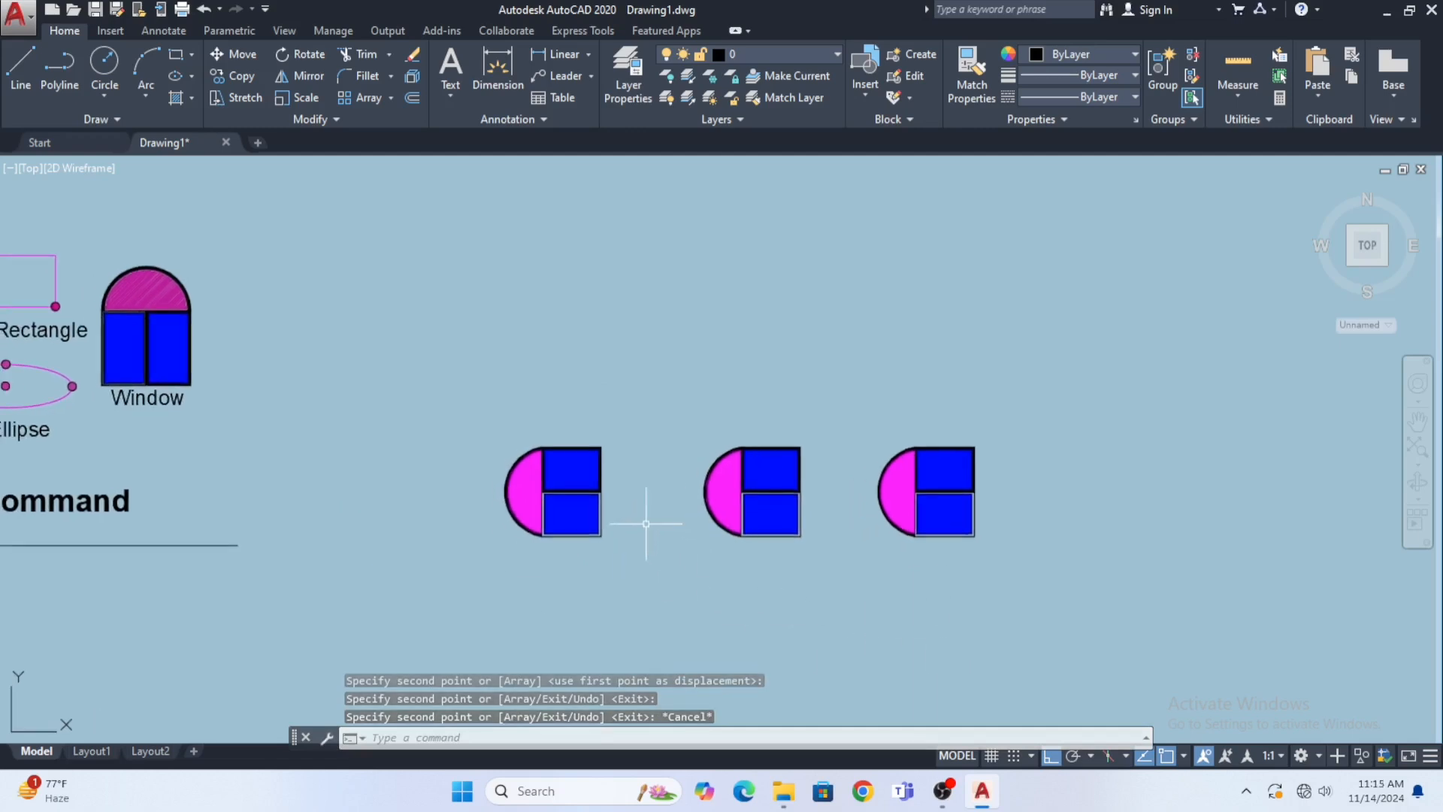
middle_click_drag(290, 354, 430, 397)
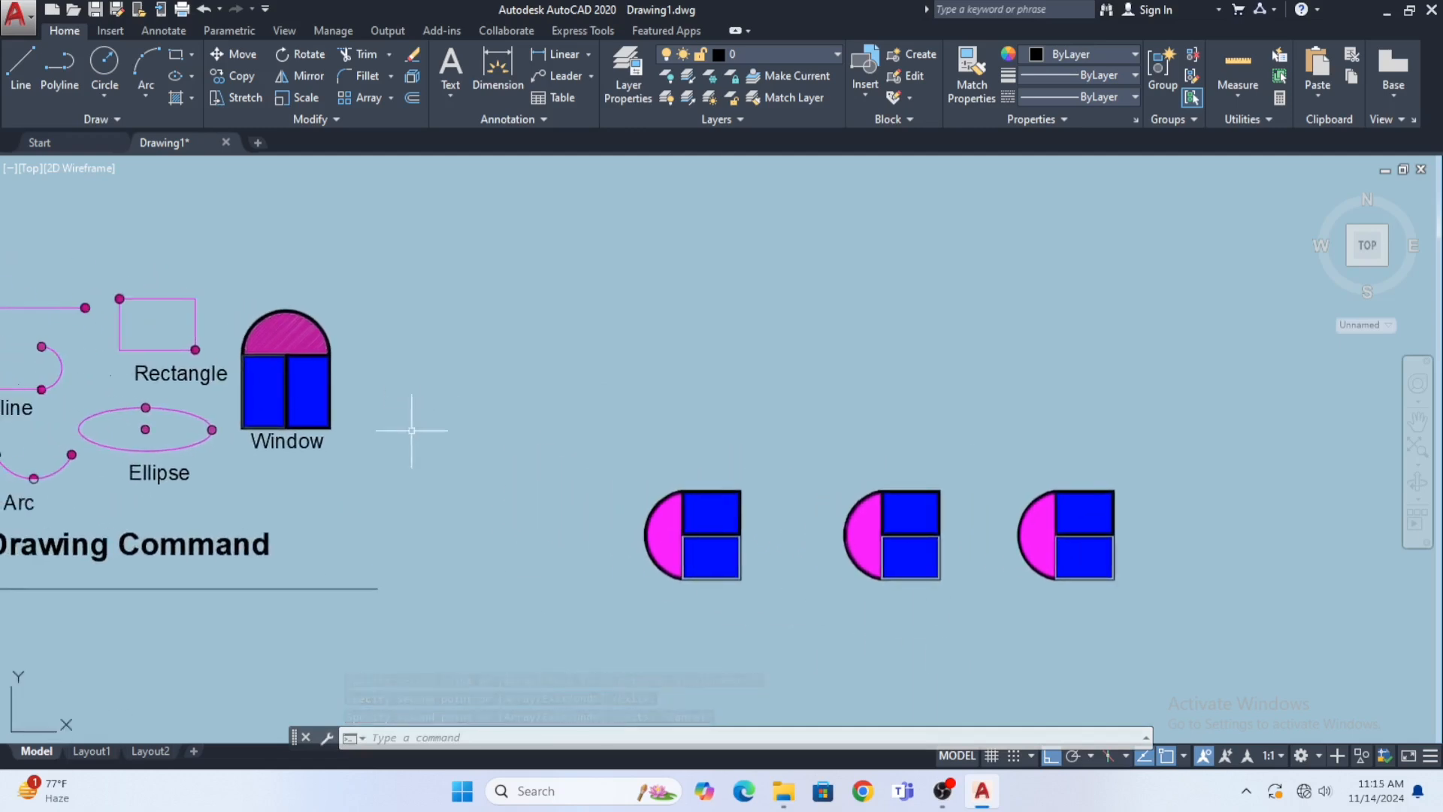
left_click(413, 449)
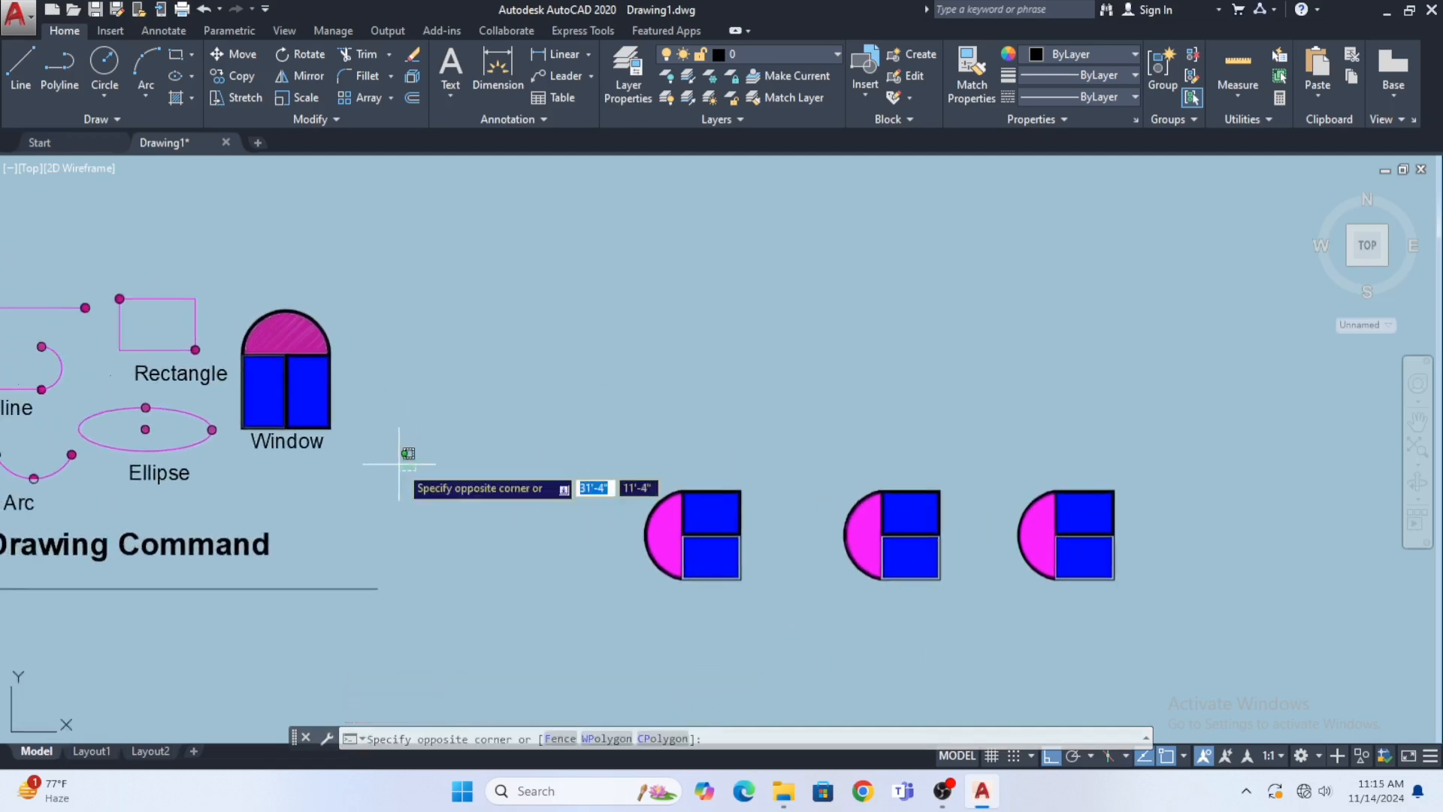
left_click(237, 268)
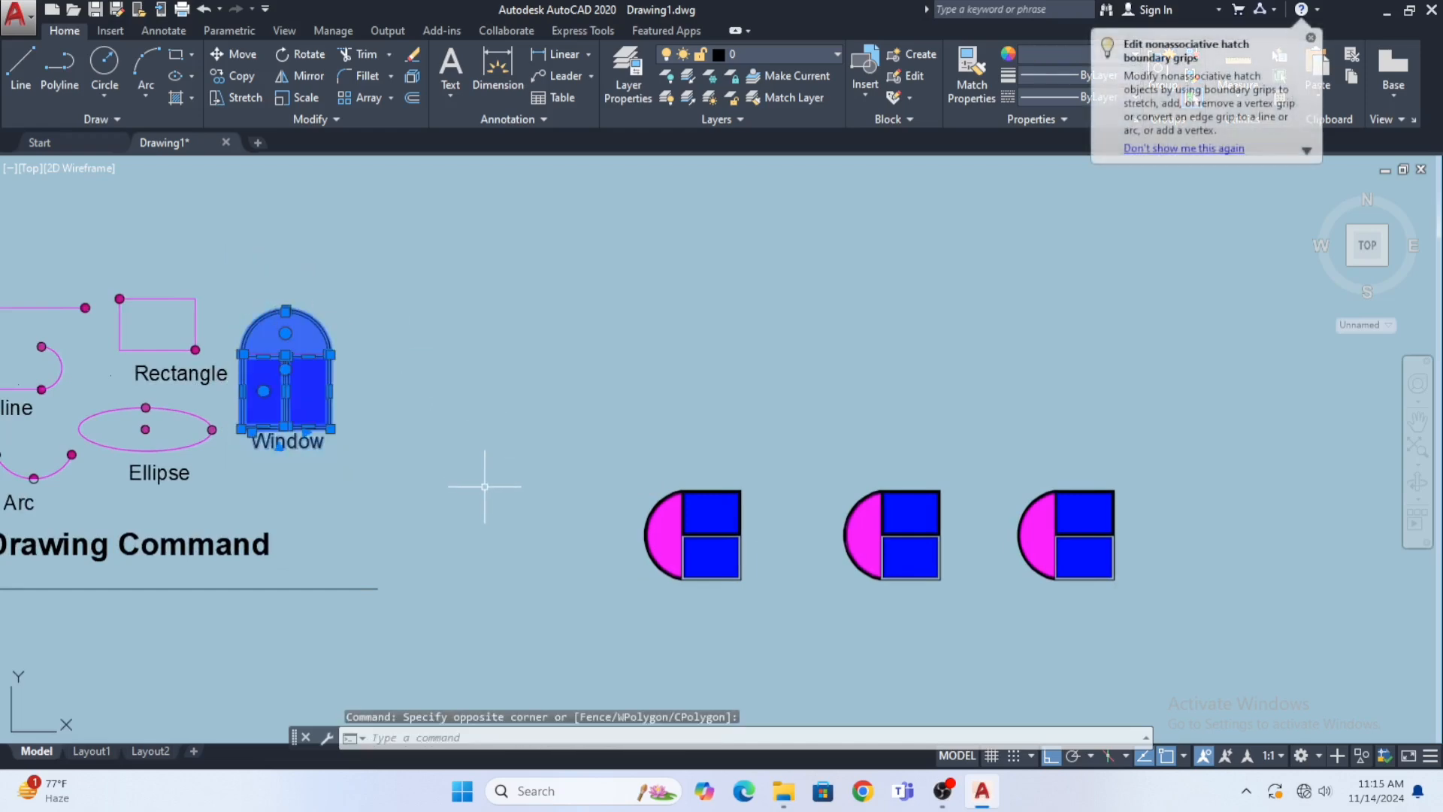
type("c")
key("Return")
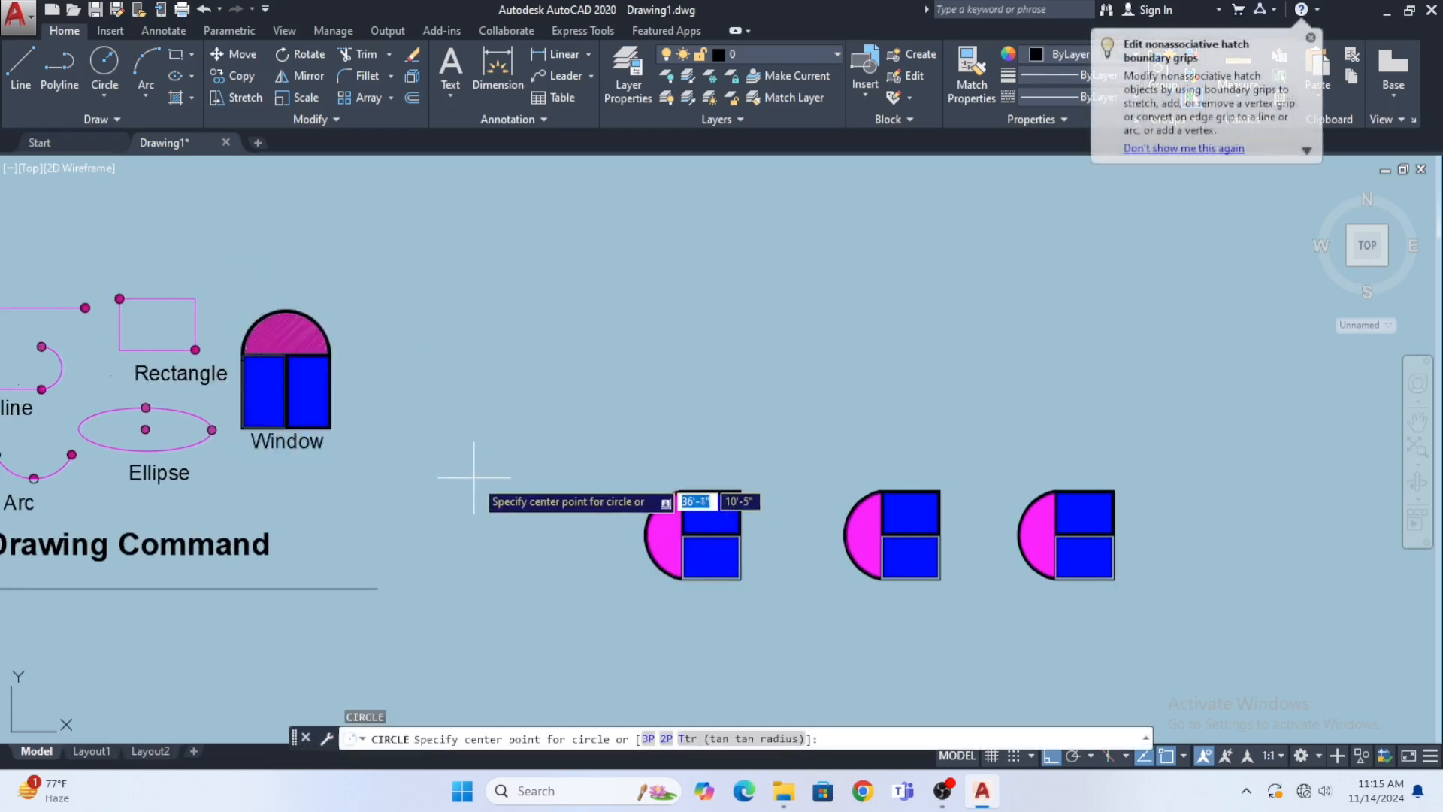
left_click(374, 447)
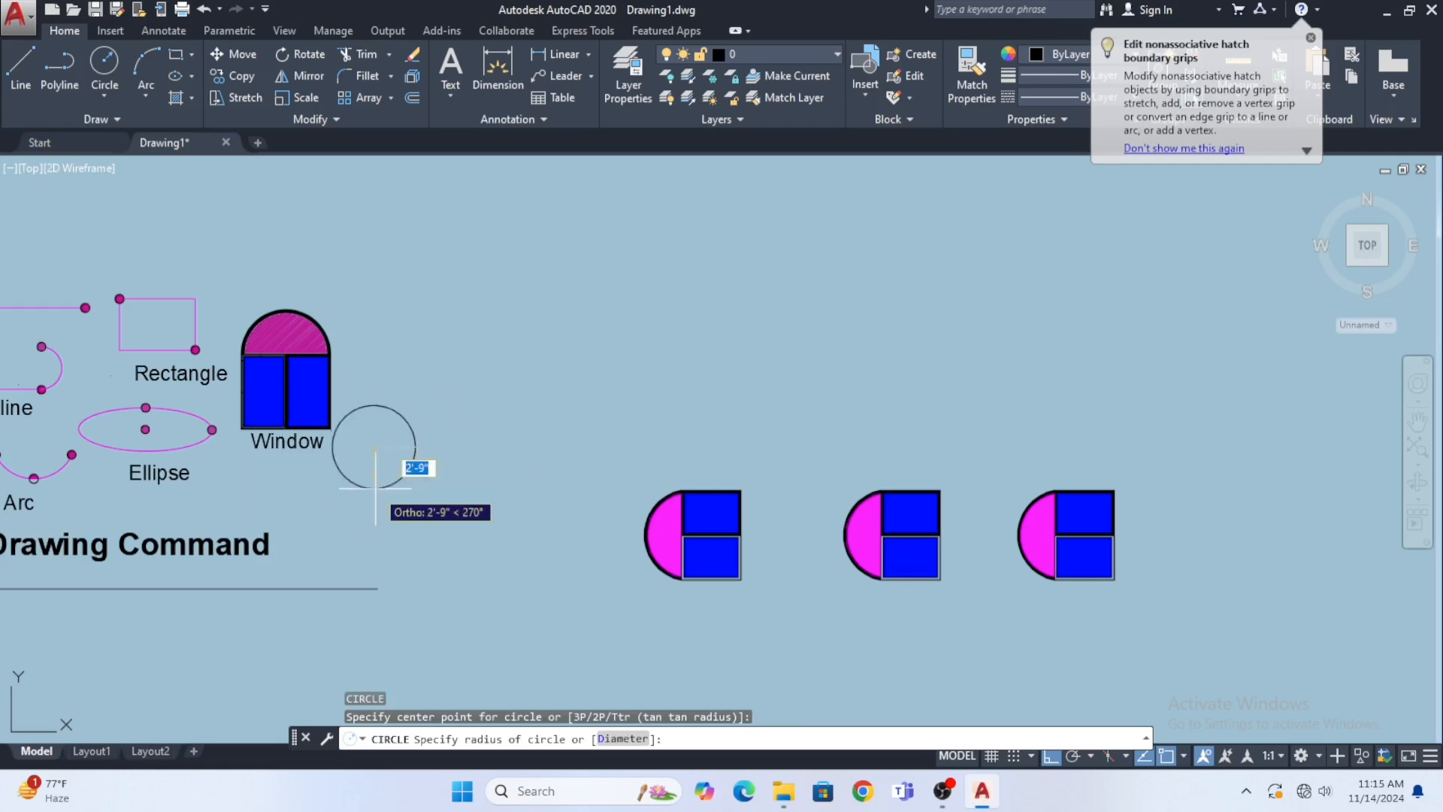
key("Escape")
Step: Copy the upright window with its Window label three times in a horizontal row to its right
left_click(375, 469)
left_click(239, 280)
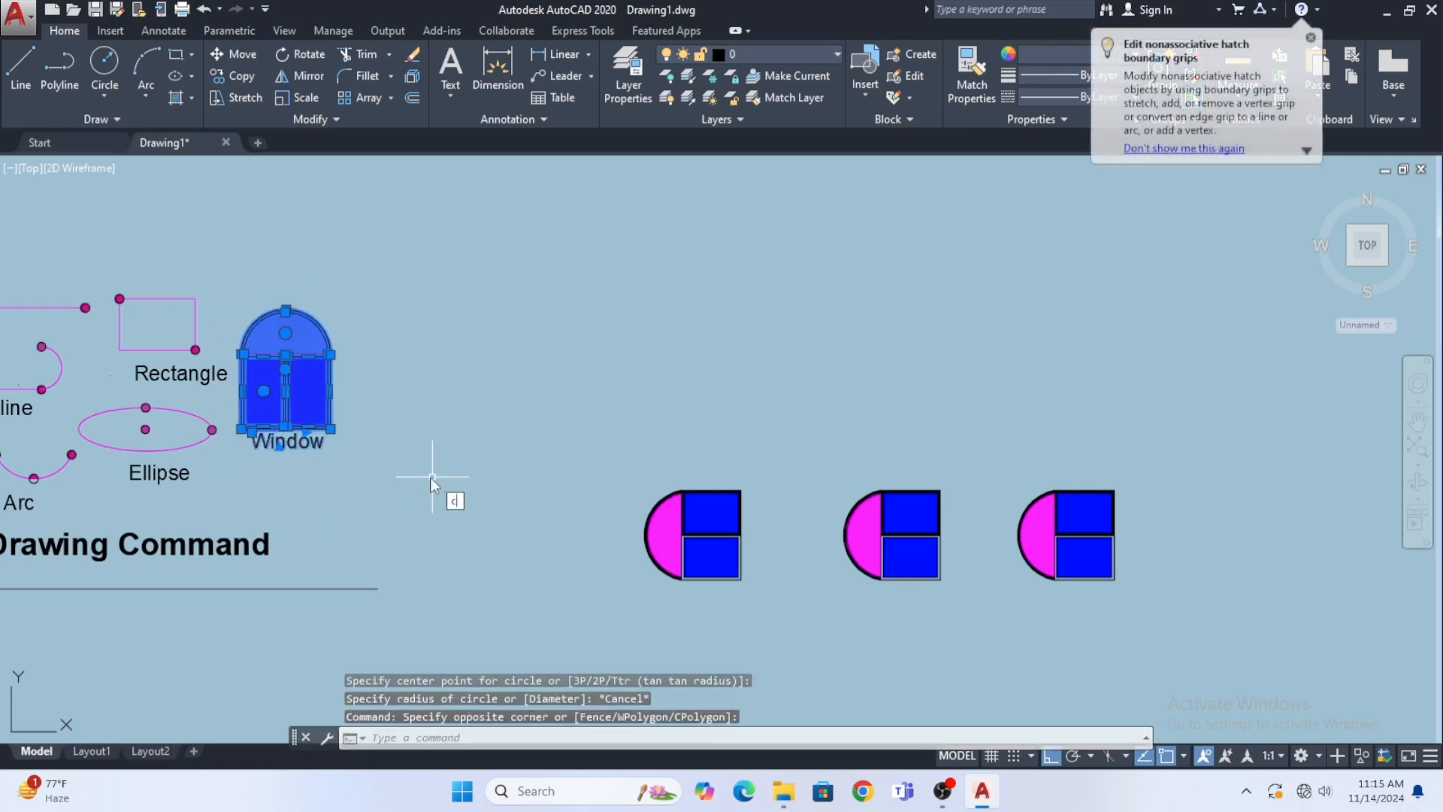
type("co")
key("Return")
left_click(391, 476)
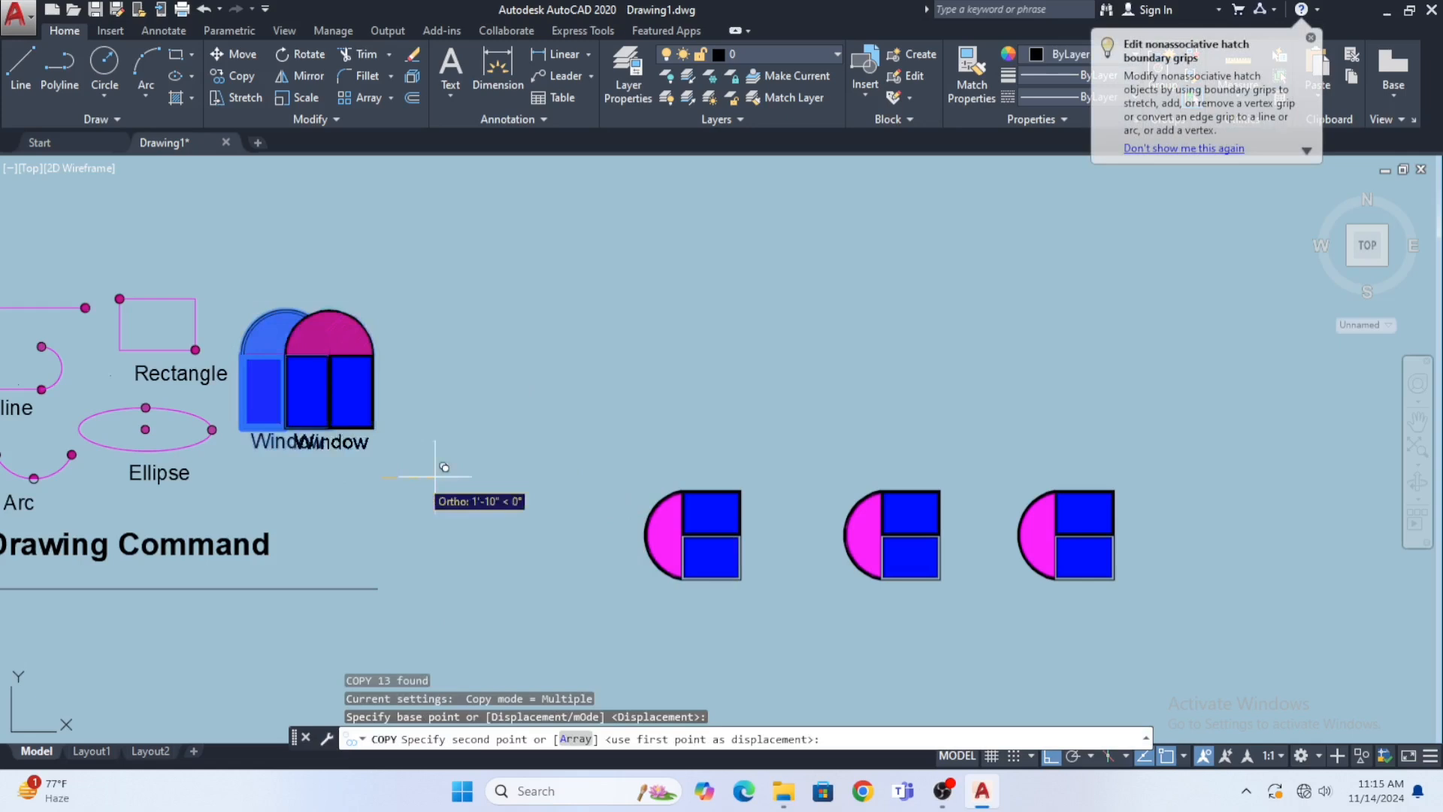
left_click(544, 469)
left_click(671, 431)
left_click(788, 441)
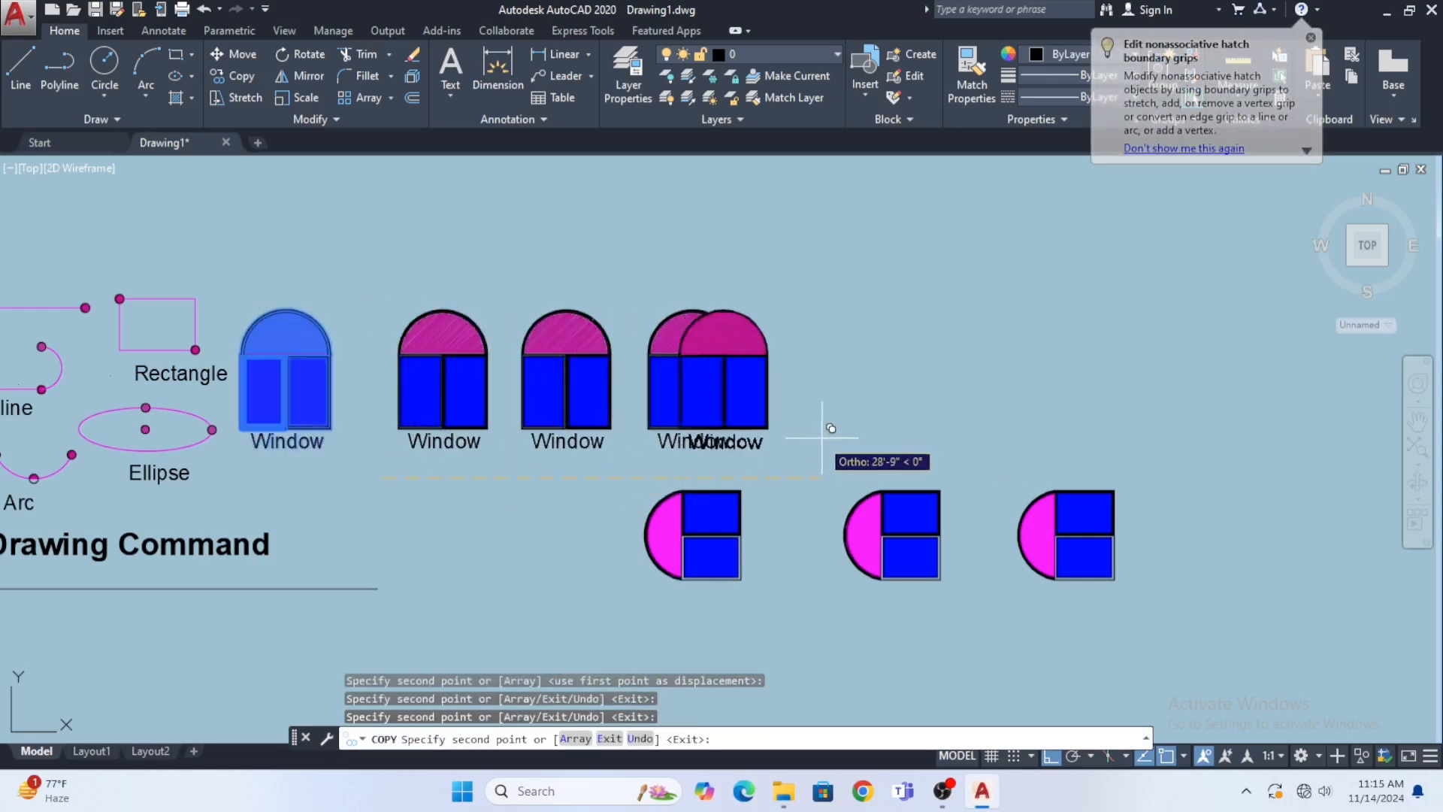
key("Escape")
Step: Mirror the rightmost upright window with its label across a vertical line to its right, keeping the source objects
middle_click_drag(584, 447, 497, 436)
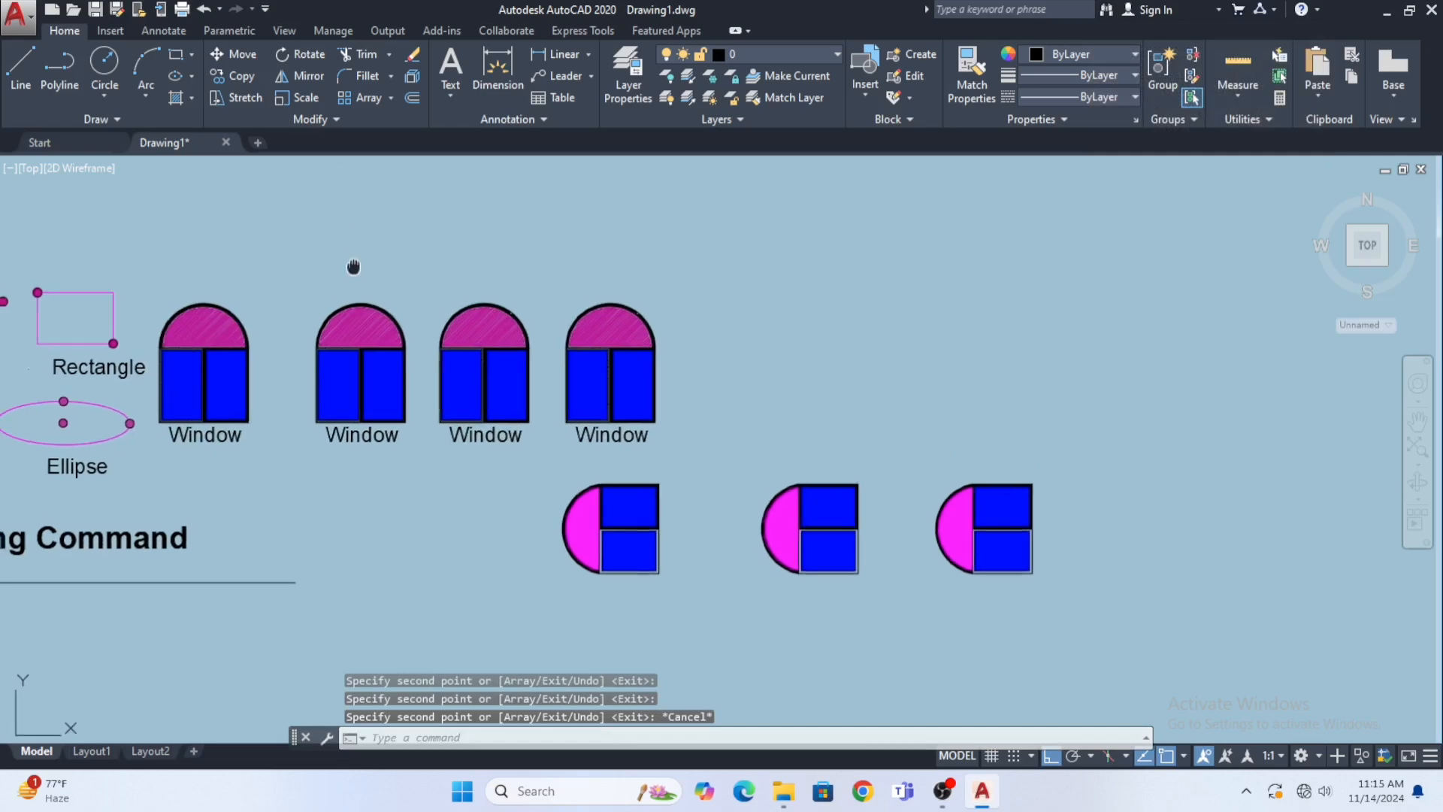
mouse_move(354, 267)
middle_mouse_down()
mouse_move(364, 288)
mouse_move(327, 280)
middle_mouse_up()
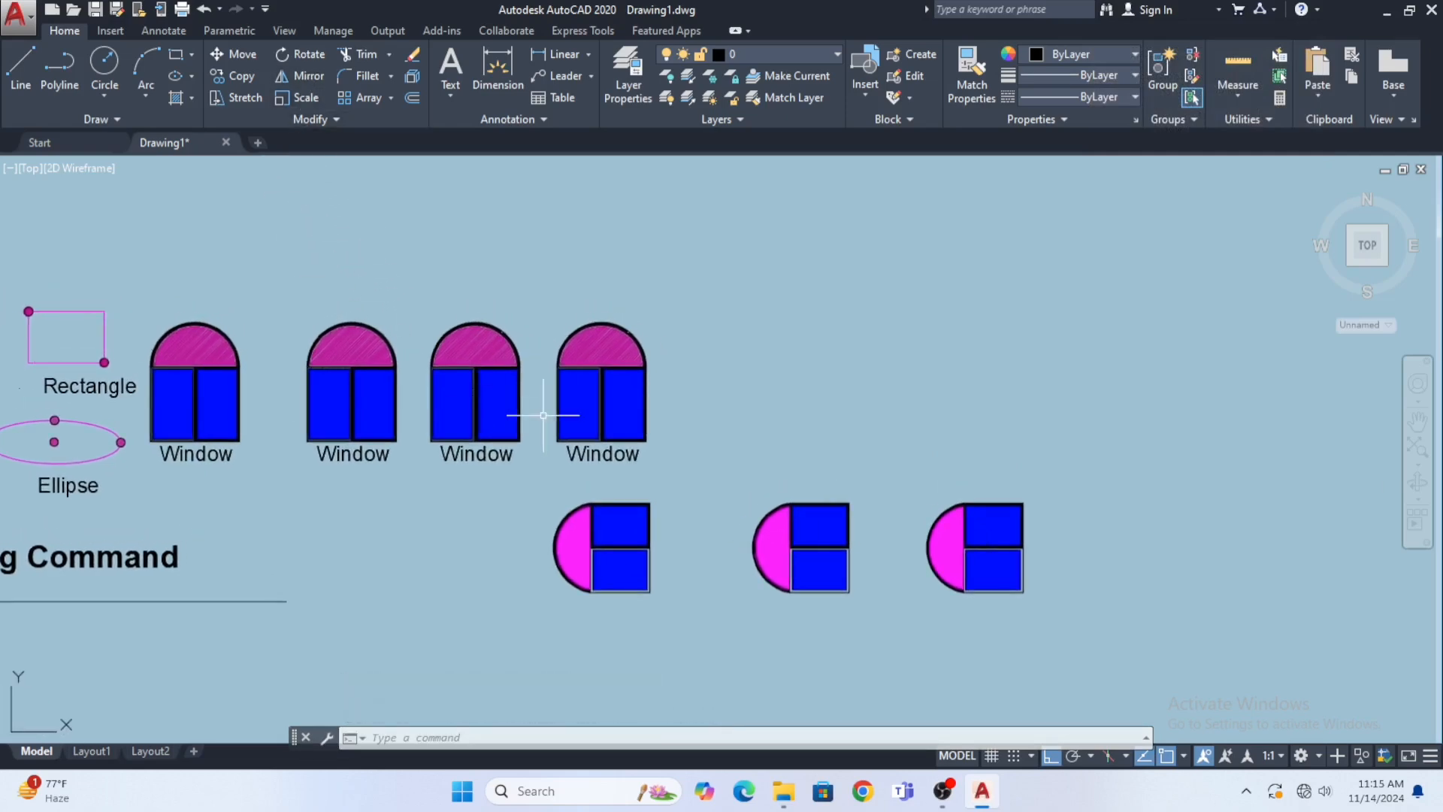
middle_click_drag(541, 414, 513, 411)
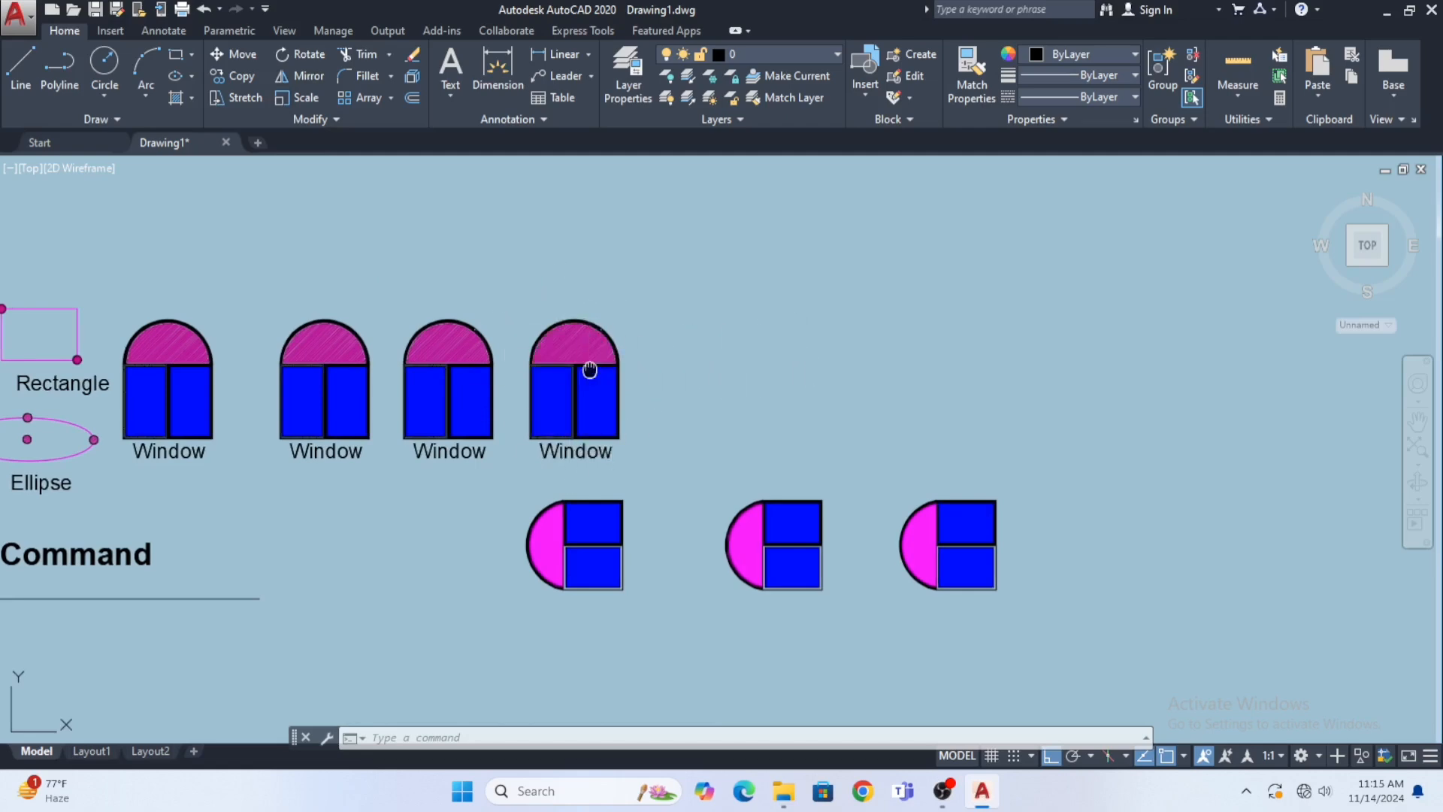
scroll(635, 418, "down", 2)
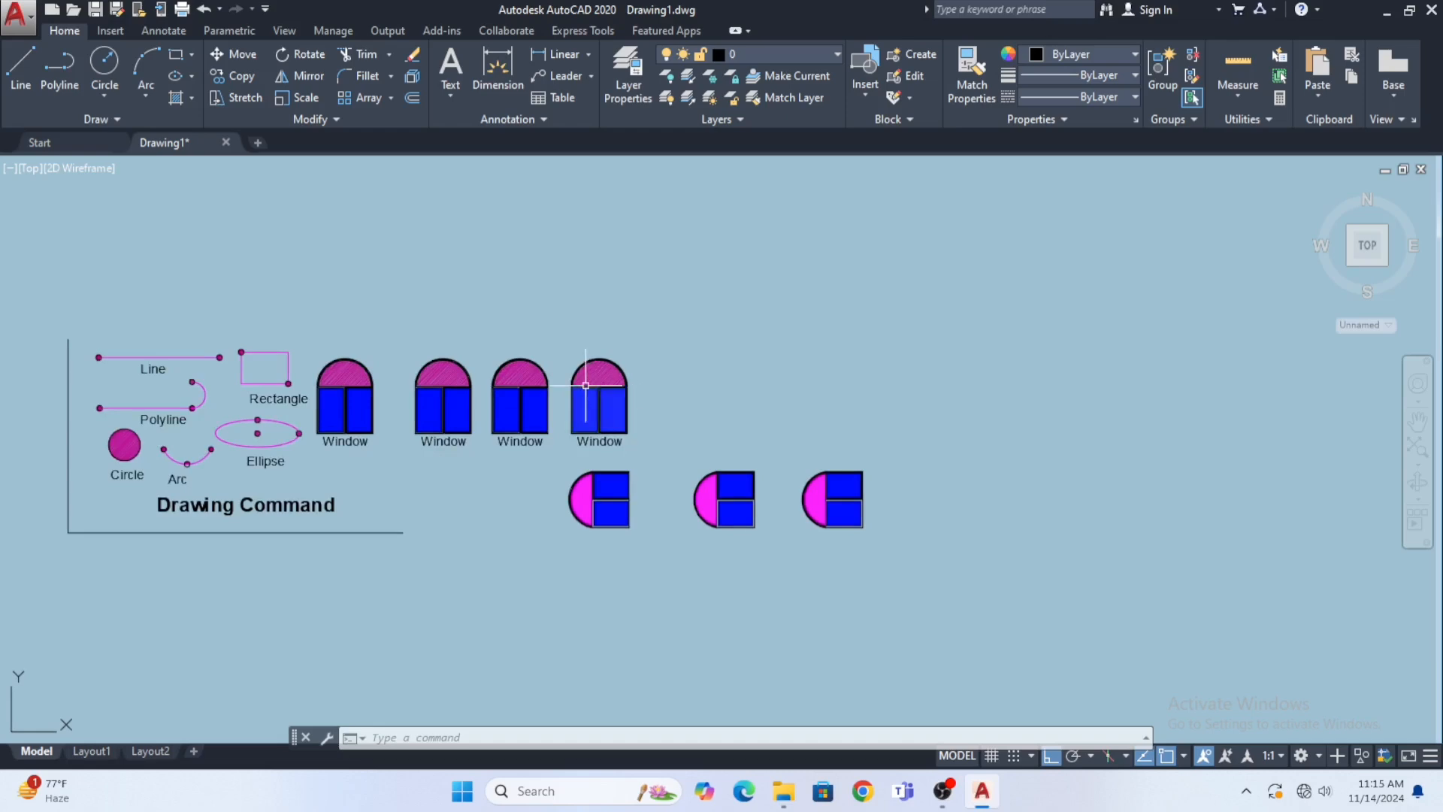
scroll(594, 387, "up", 2)
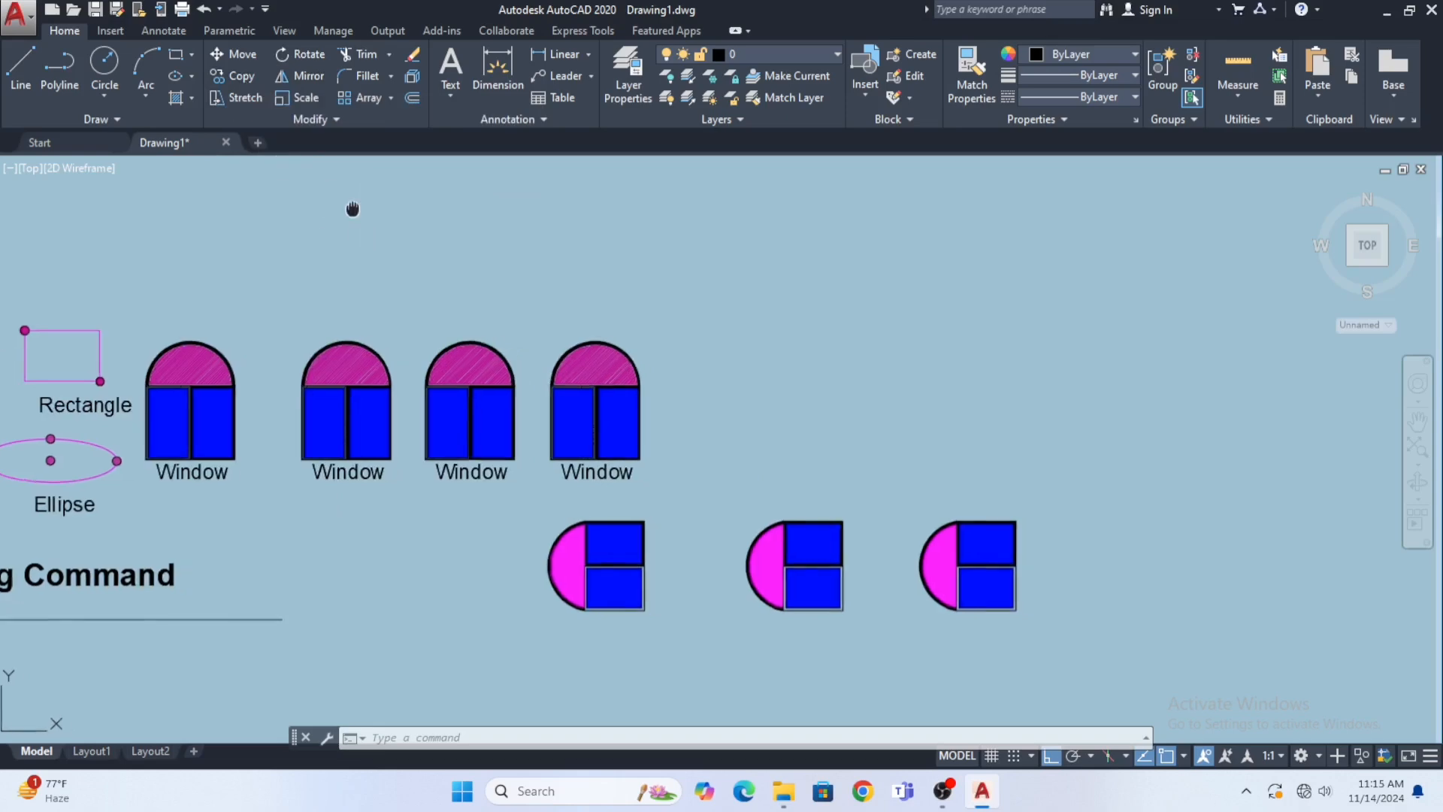
left_click(658, 488)
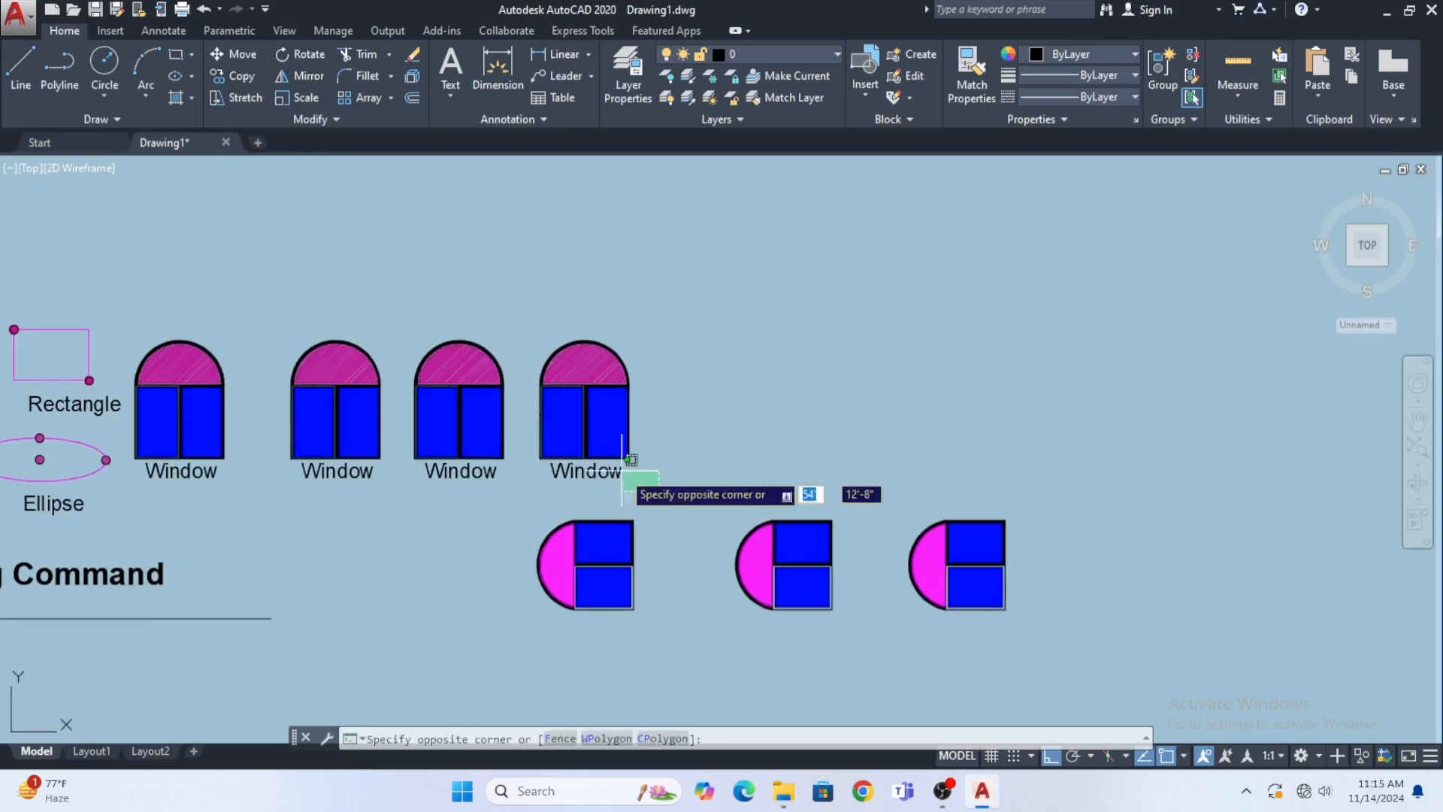
left_click(517, 284)
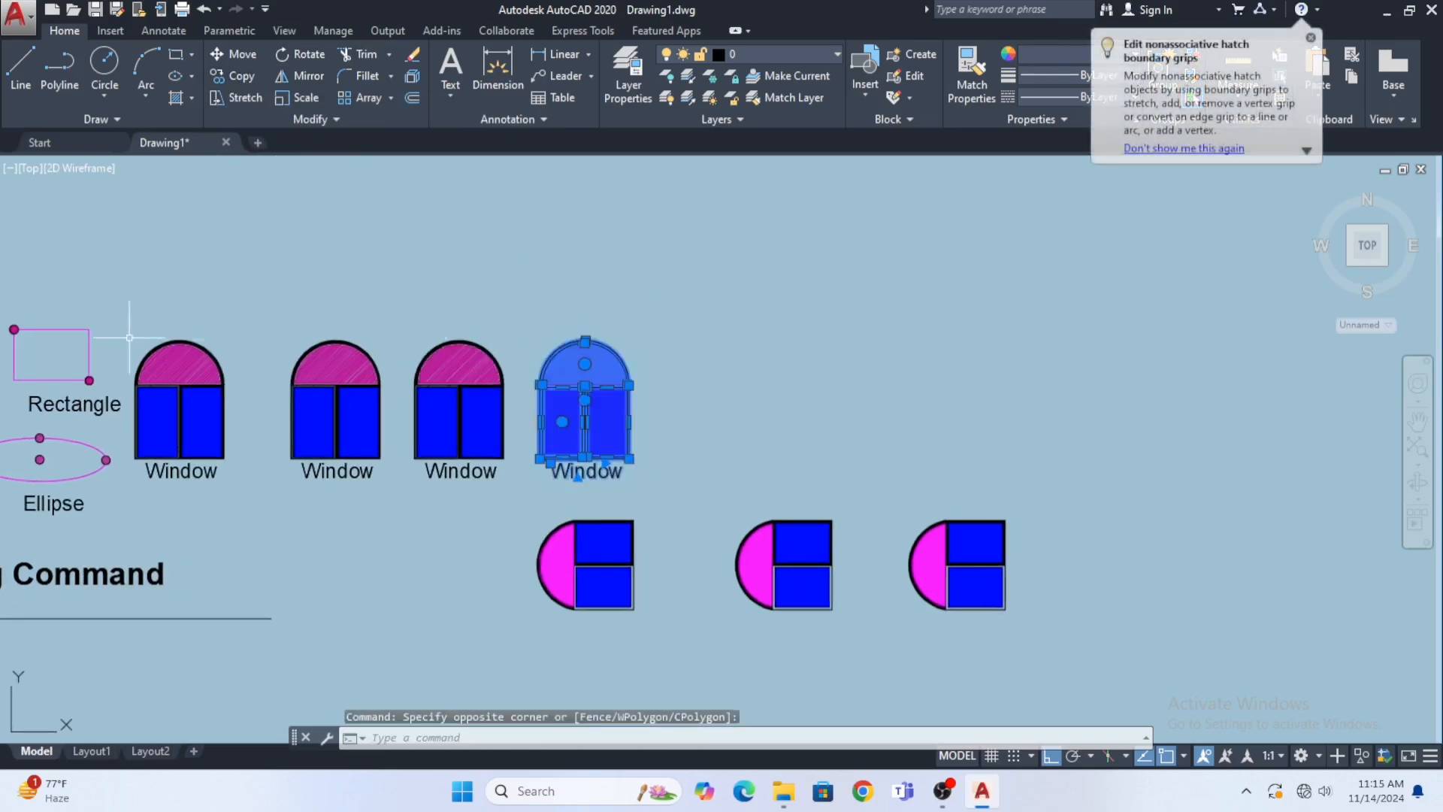
left_click(281, 75)
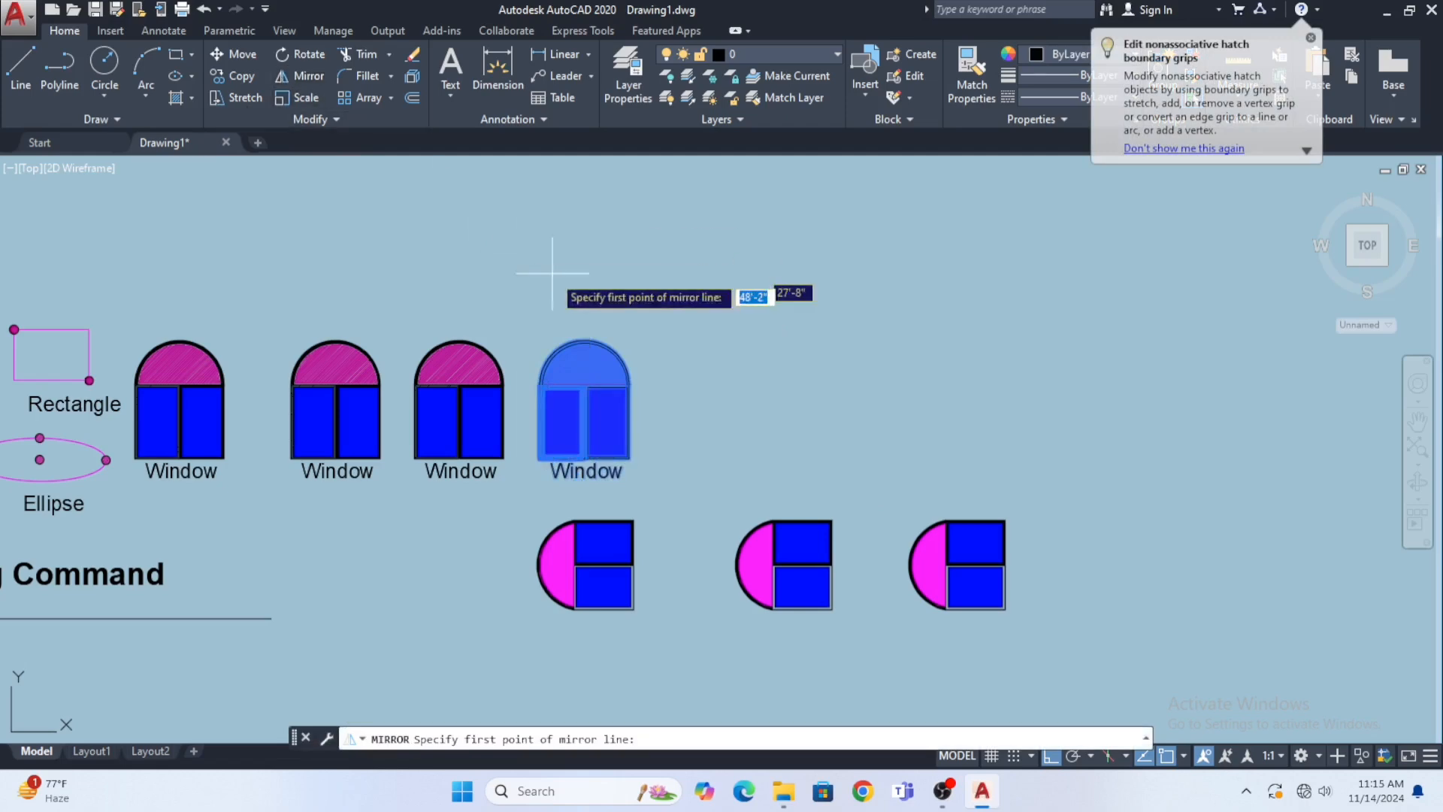
left_click(696, 375)
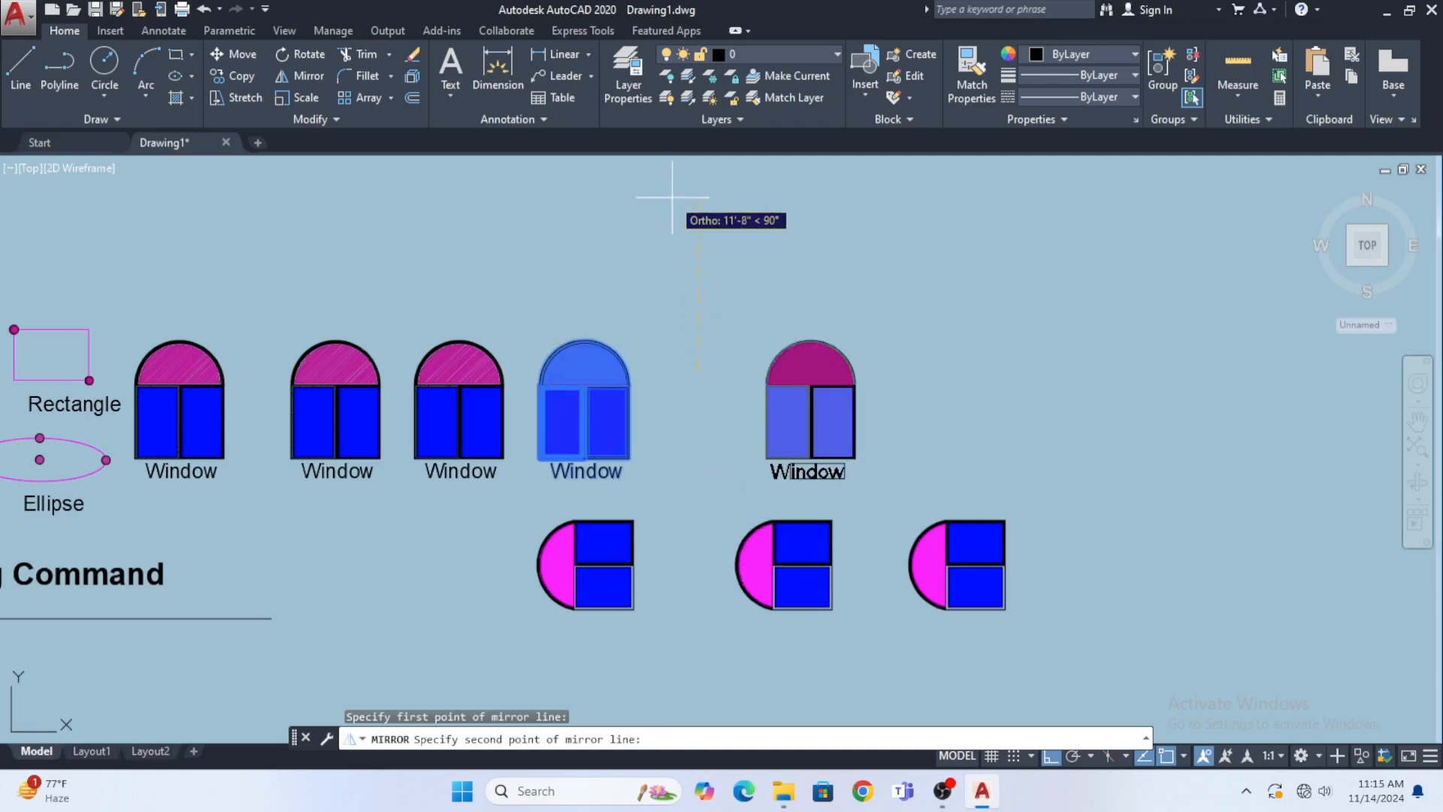
left_click(696, 206)
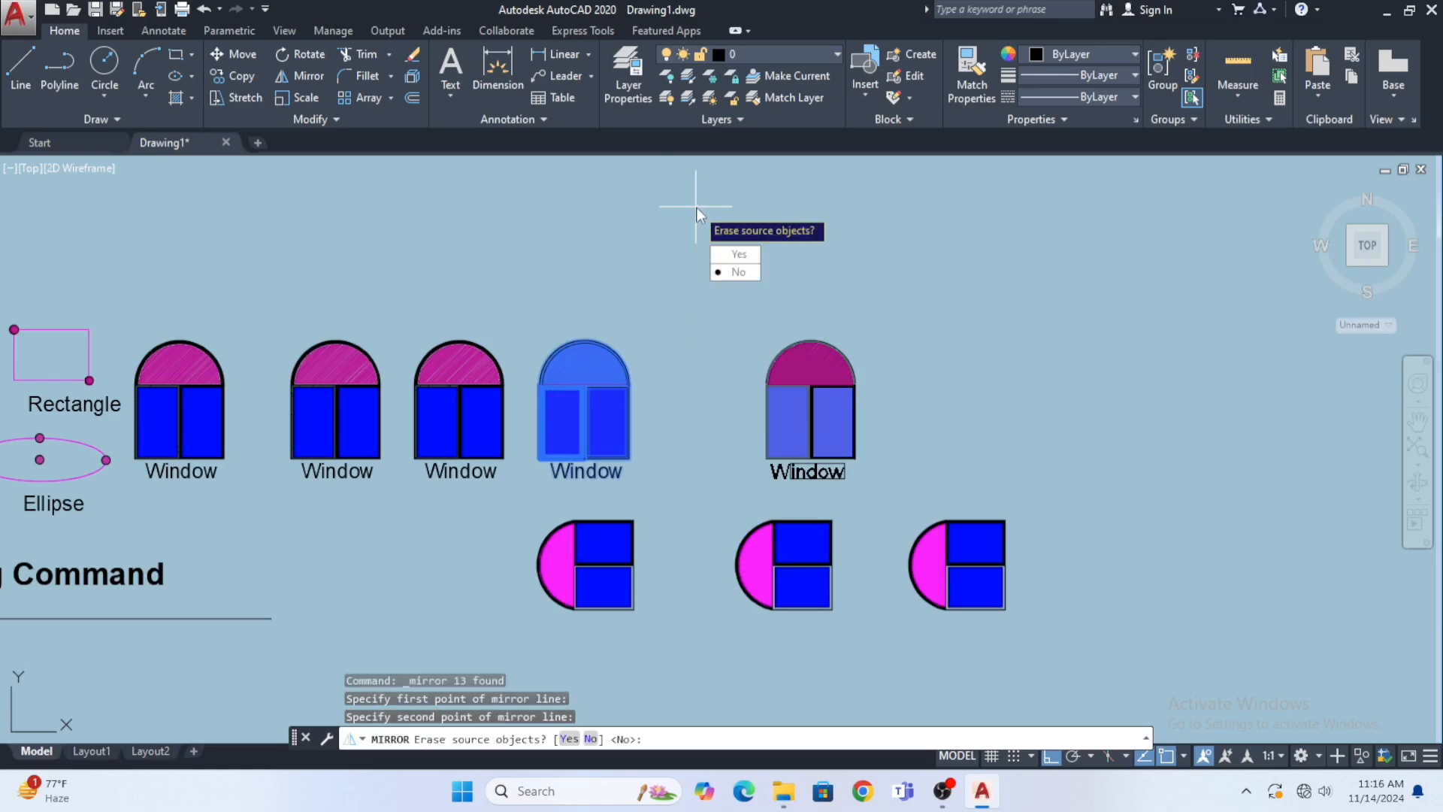
key("Return")
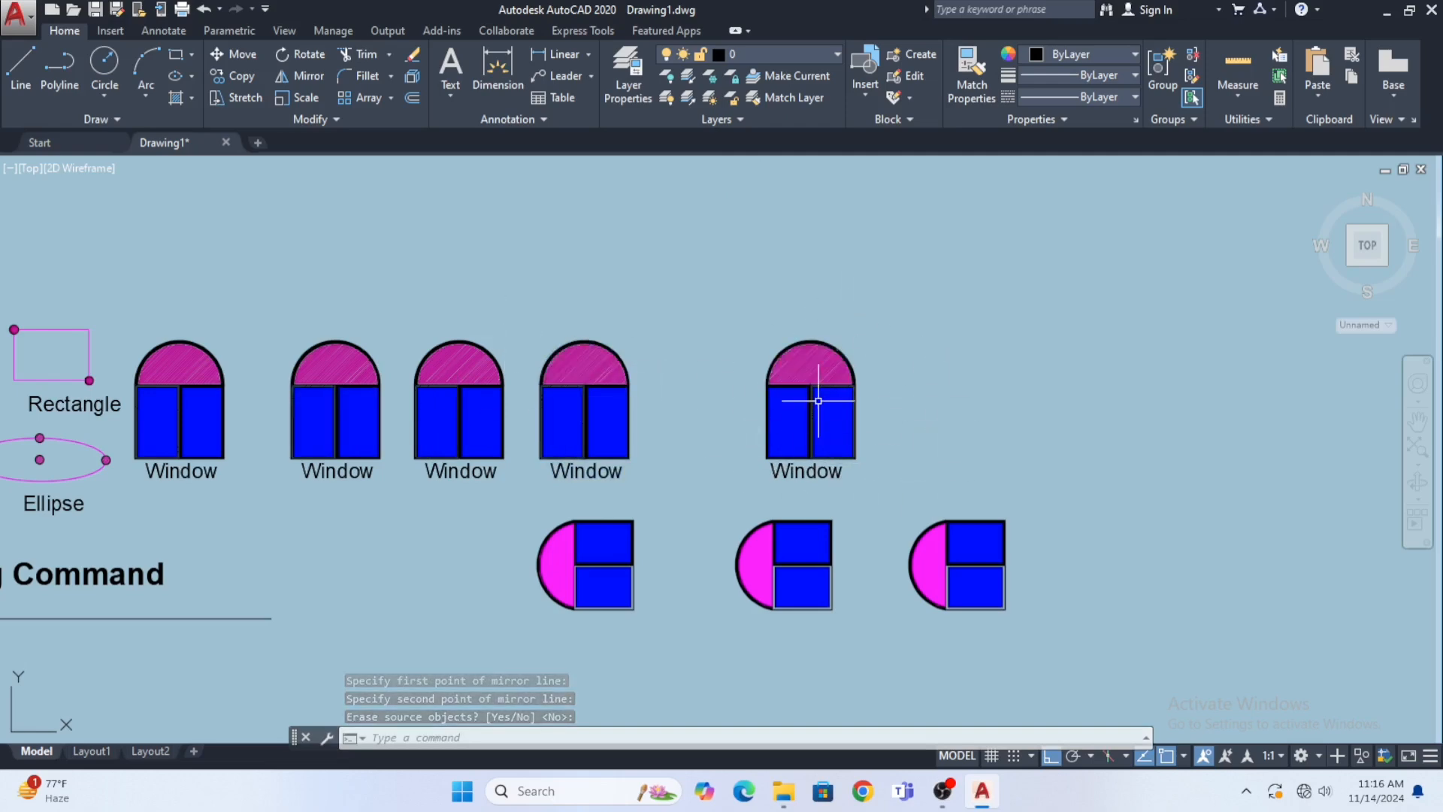
middle_click_drag(782, 406, 749, 396)
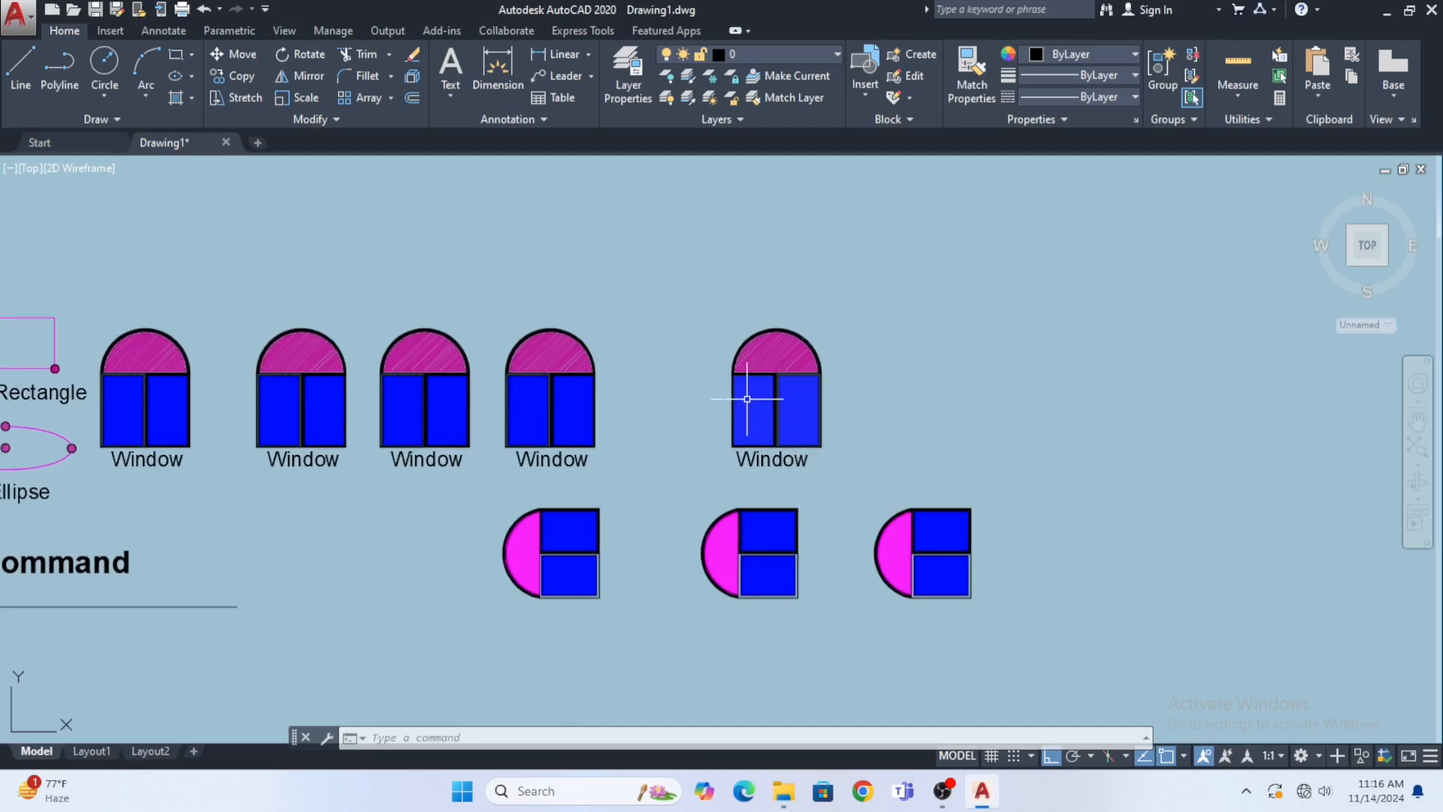
mouse_move(650, 398)
middle_mouse_down()
mouse_move(661, 419)
mouse_move(676, 413)
mouse_move(654, 409)
middle_mouse_up()
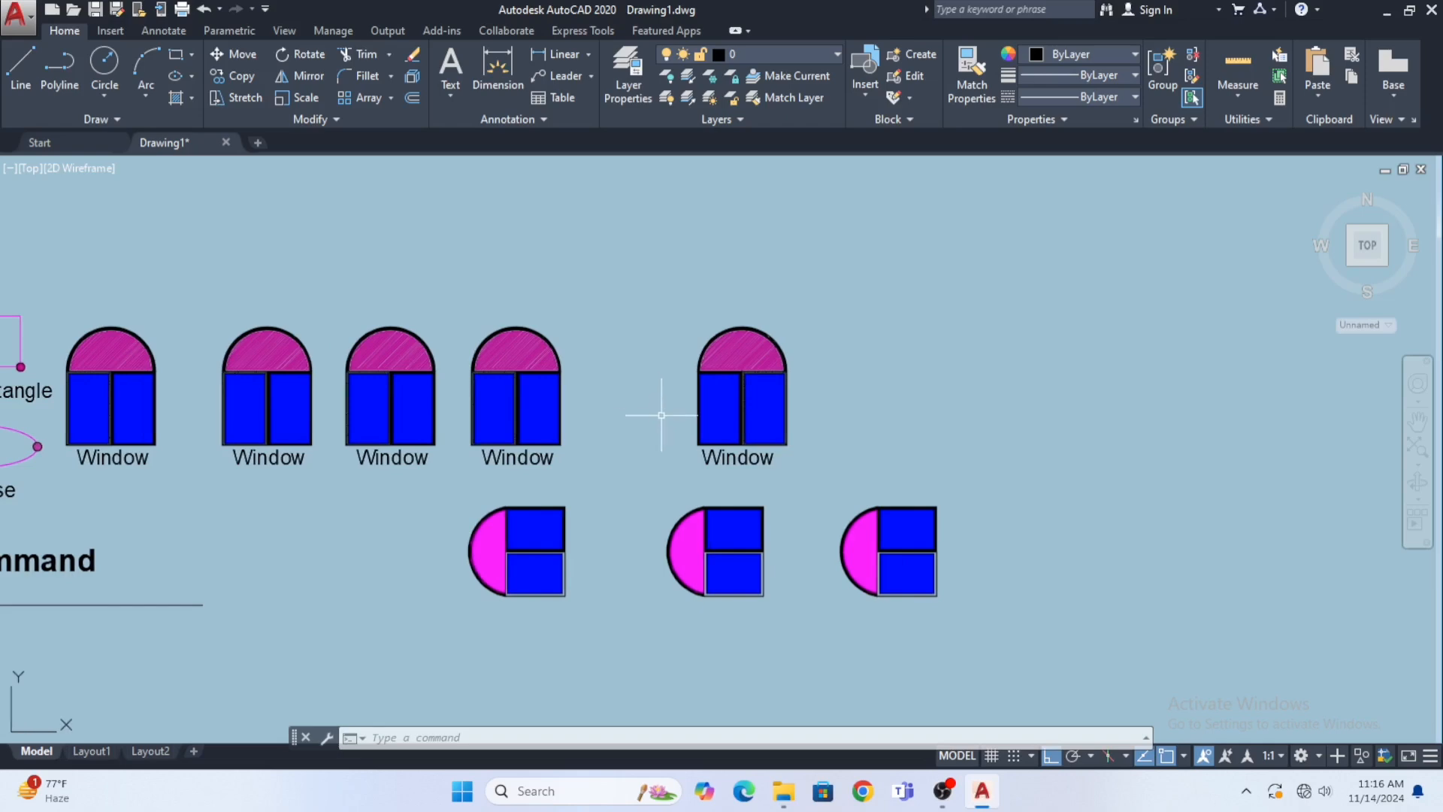
scroll(587, 433, "down", 2)
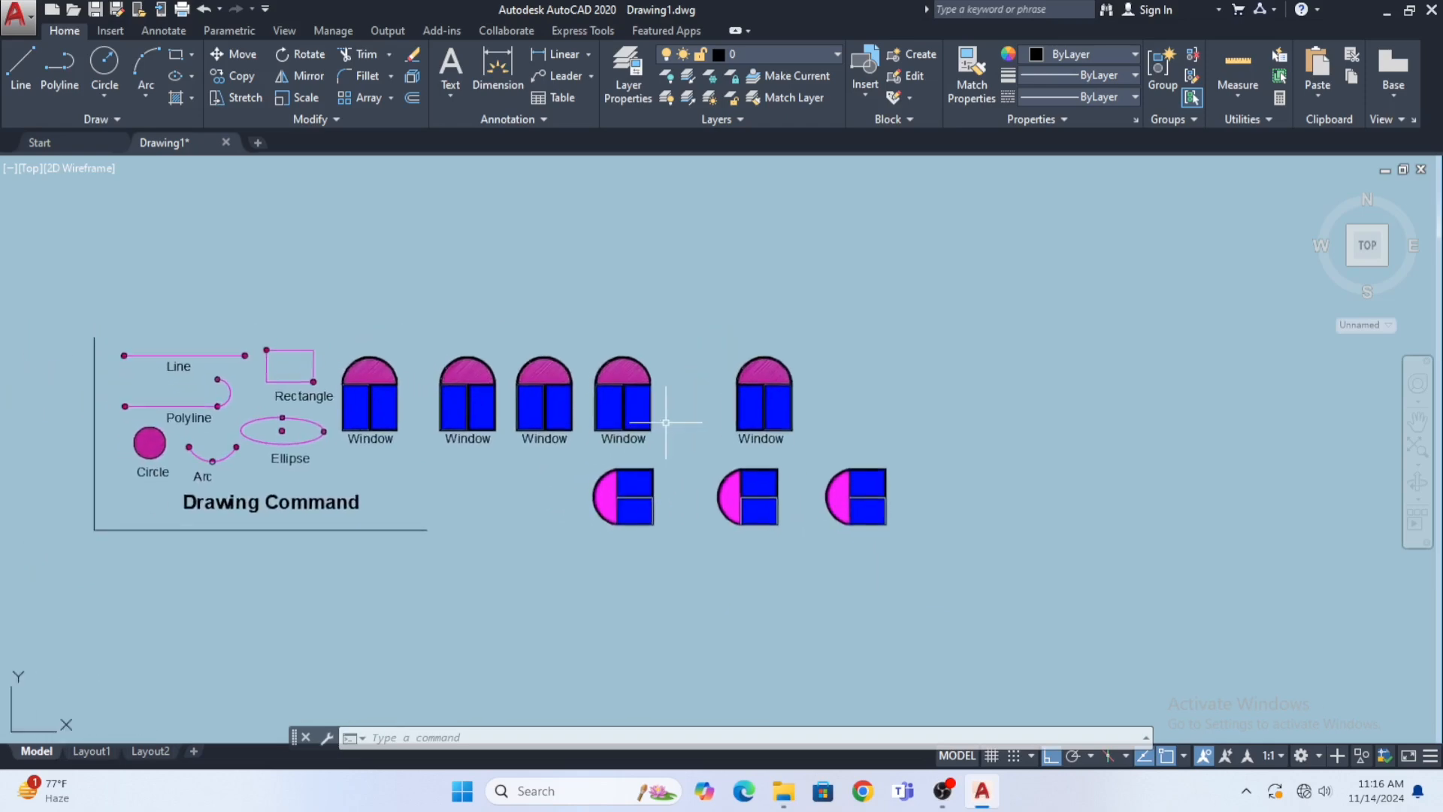